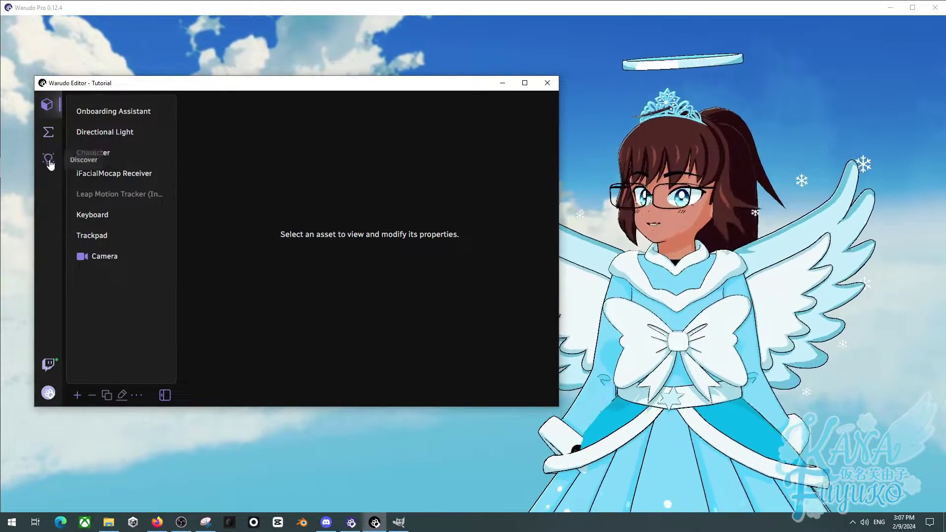
- Search the Discover plugins for "text" and examine the subscription option and description of the Text Assets and Accessors plugin
{"action": "left_click", "coordinate": [49, 163]}
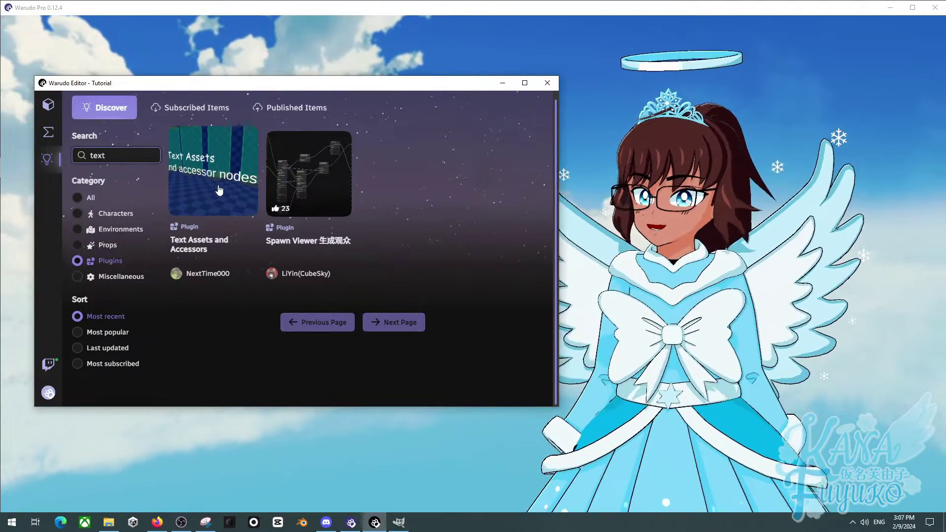
{"action": "left_click", "coordinate": [212, 171]}
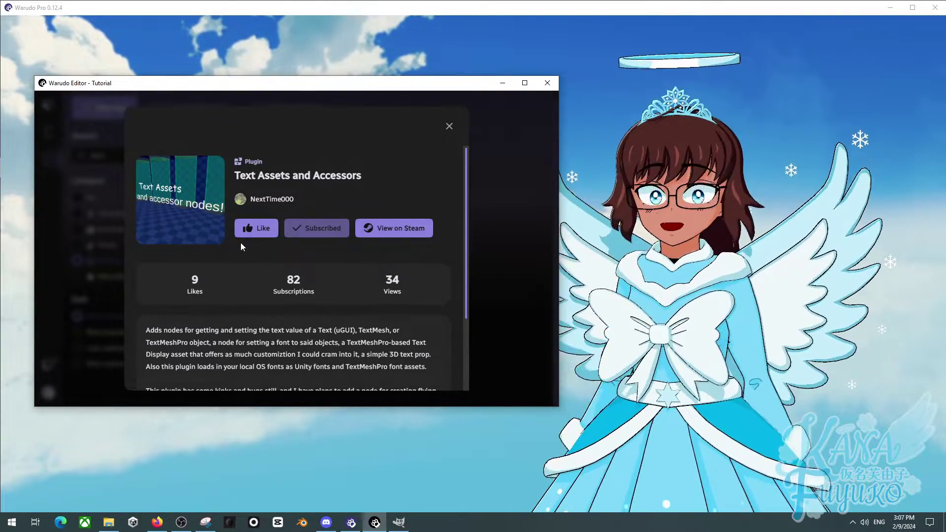
{"action": "left_click", "coordinate": [343, 235]}
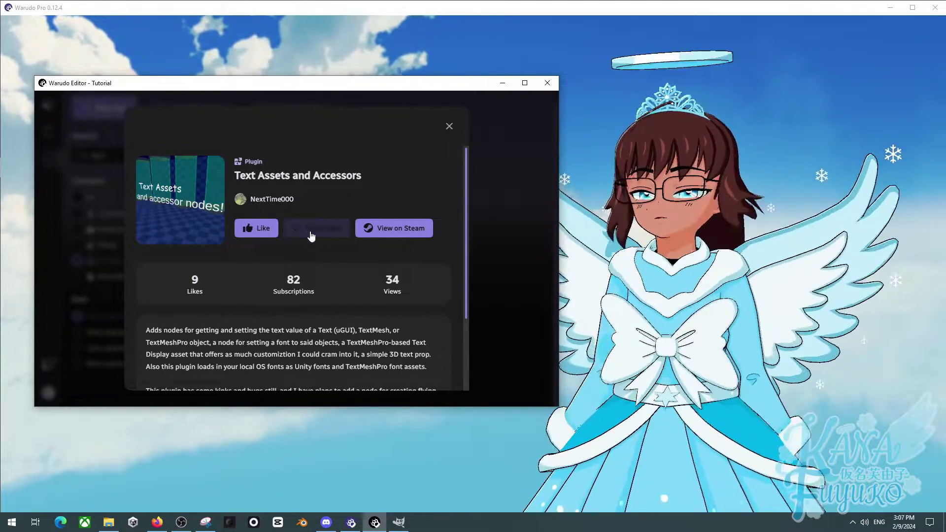
{"action": "scroll", "coordinate": [297, 251], "scroll_direction": "down", "scroll_amount": 2}
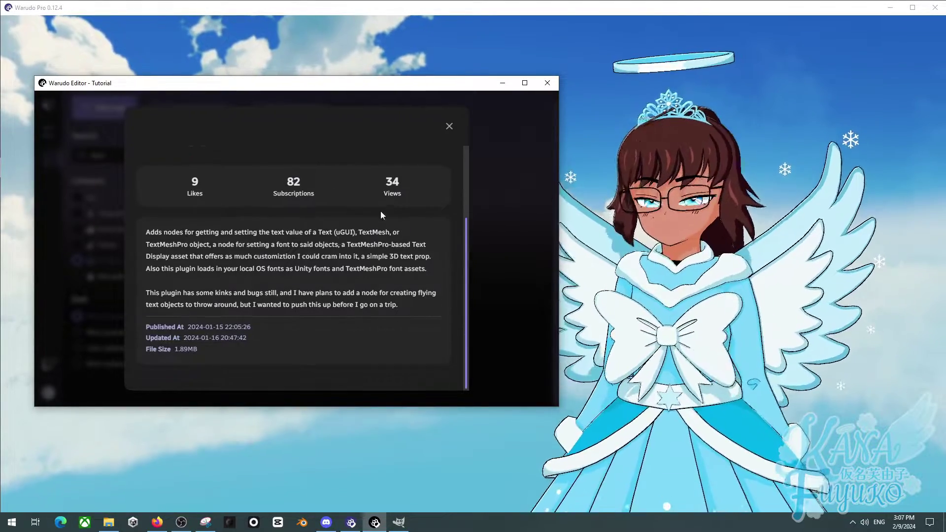
{"action": "scroll", "coordinate": [391, 204], "scroll_direction": "up", "scroll_amount": 2}
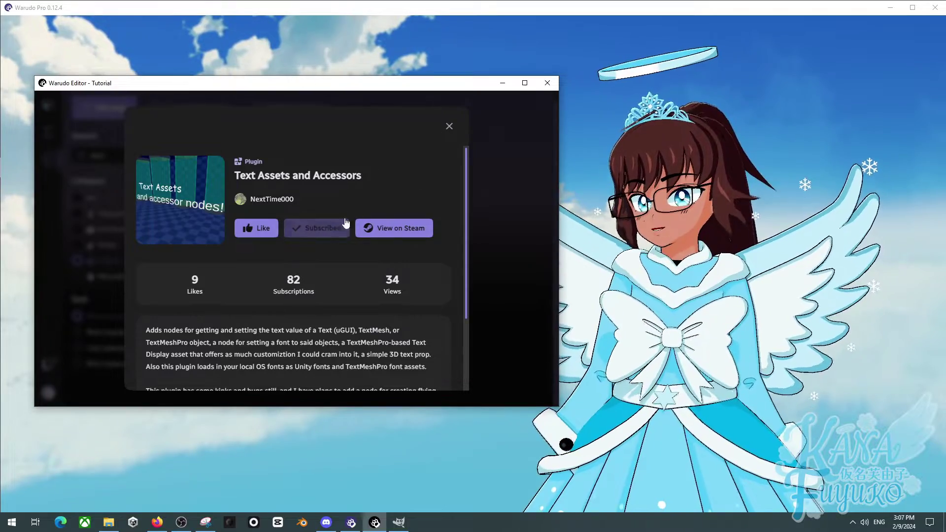
{"action": "left_click", "coordinate": [449, 127]}
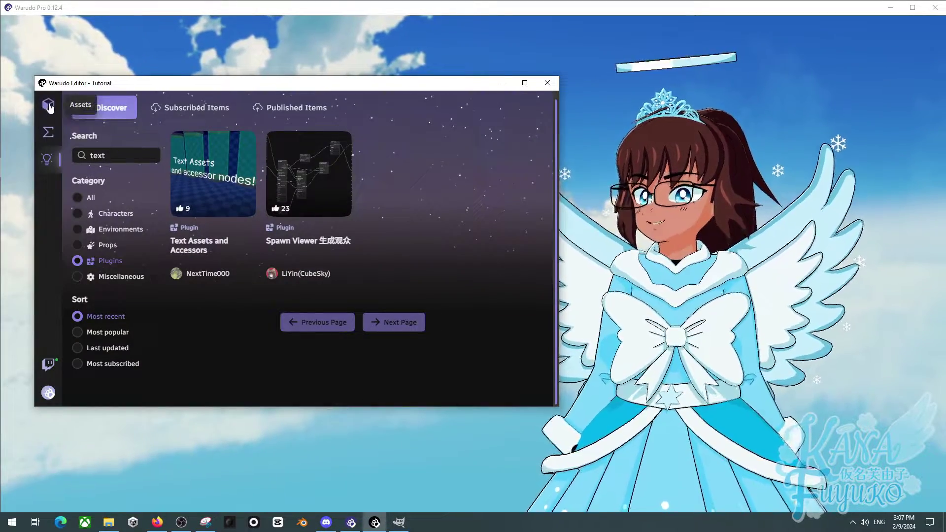
- Add a 3D Text Display asset from the Display category to the scene
{"action": "left_click", "coordinate": [48, 106]}
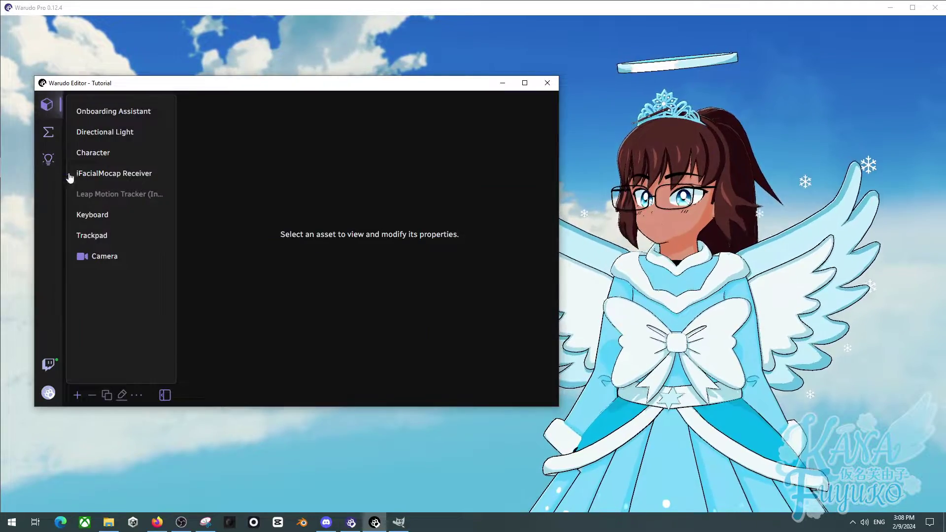
{"action": "left_click", "coordinate": [78, 395]}
{"action": "scroll", "coordinate": [127, 202], "scroll_direction": "down", "scroll_amount": 5}
{"action": "left_click", "coordinate": [101, 339]}
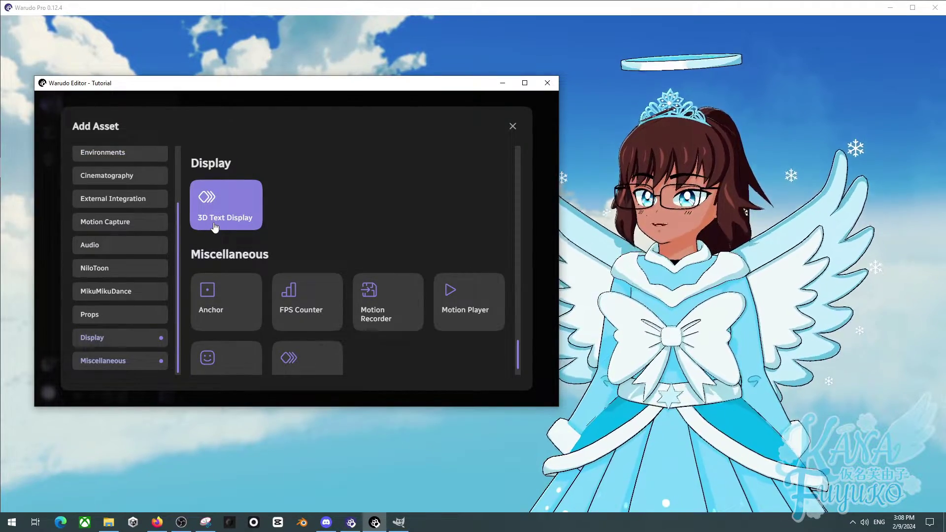
{"action": "left_click", "coordinate": [214, 226]}
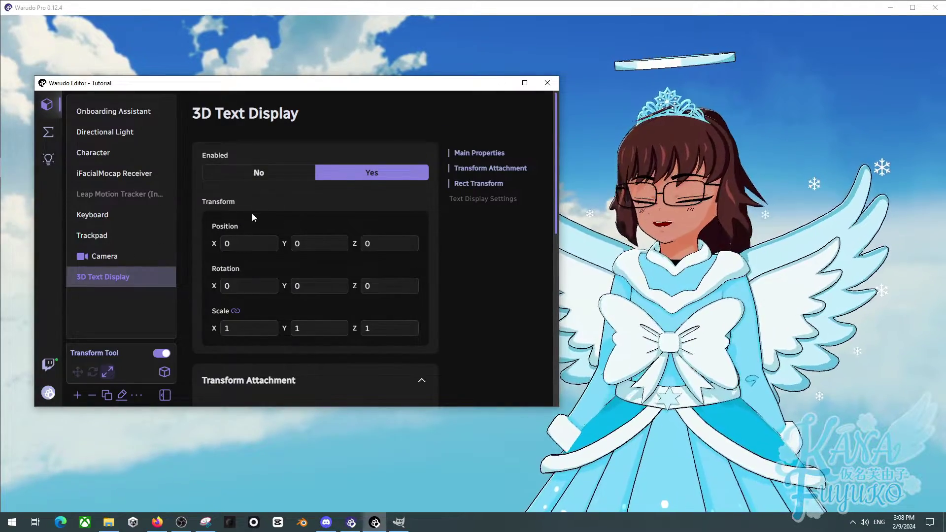
- Replace the sample text of the 3D Text Display with "Banana Bread"
{"action": "scroll", "coordinate": [239, 247], "scroll_direction": "down", "scroll_amount": 8}
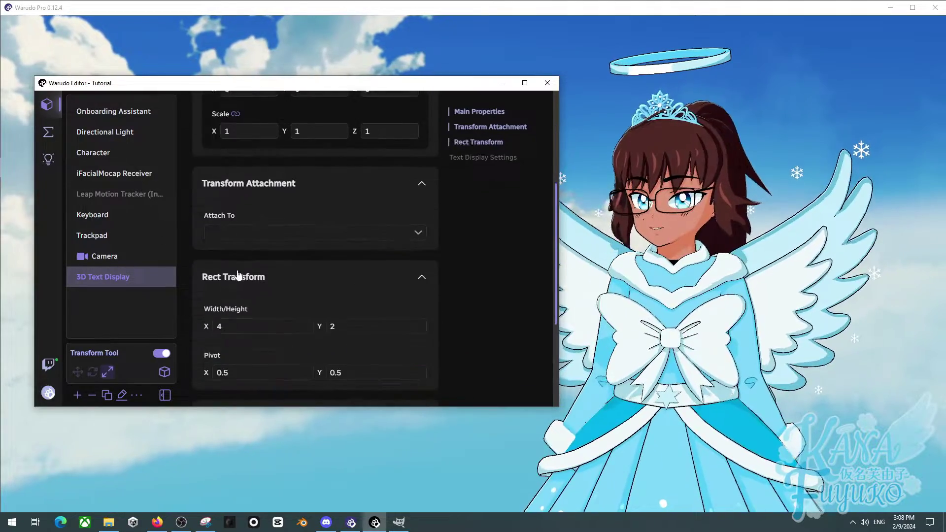
{"action": "left_click_drag", "start_coordinate": [266, 300], "coordinate": [172, 305]}
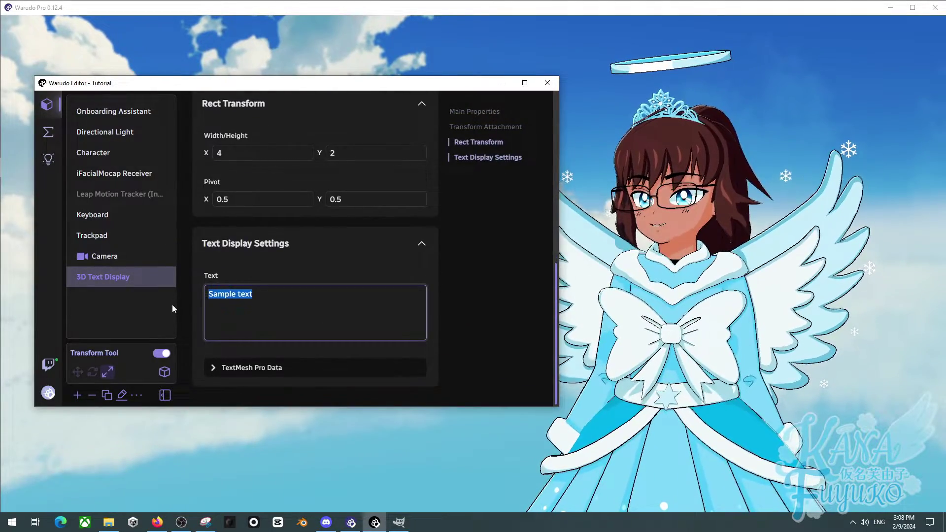
{"action": "type", "text": "Banan"}
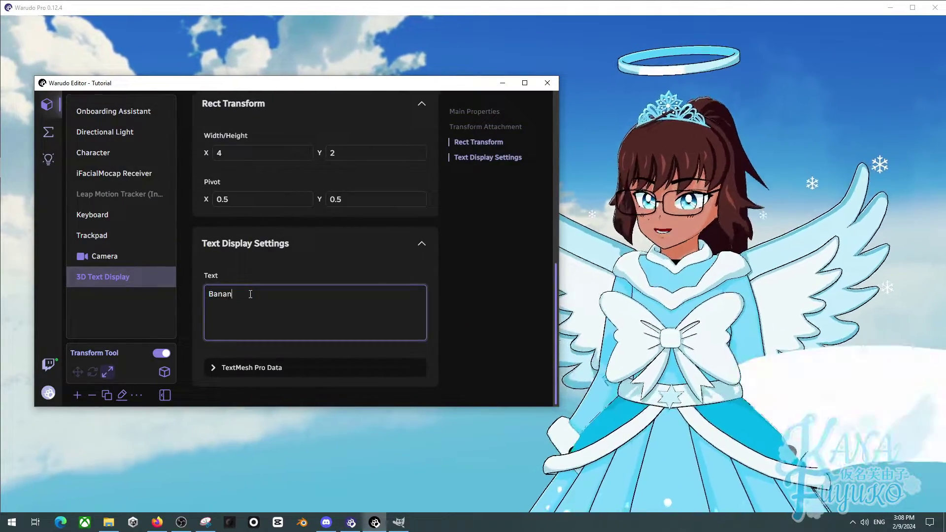
{"action": "type", "text": "a Bre"}
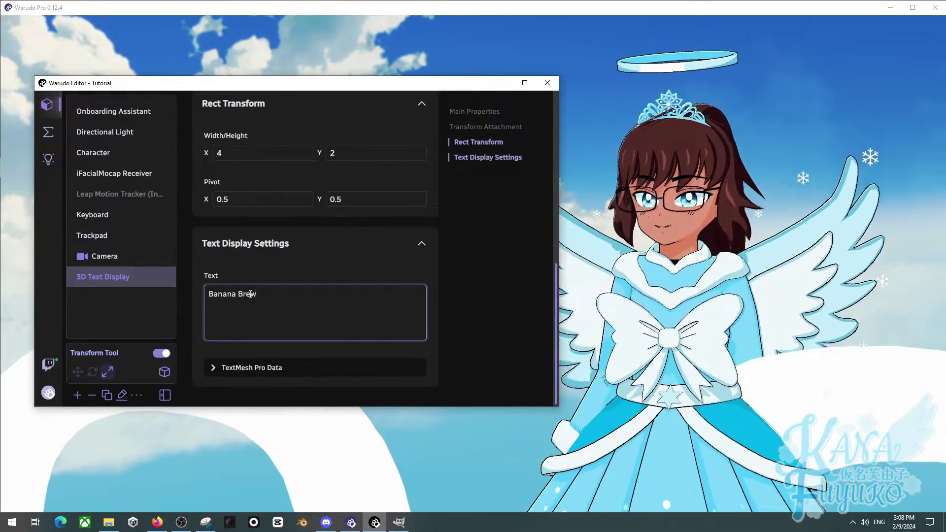
{"action": "type", "text": "ad"}
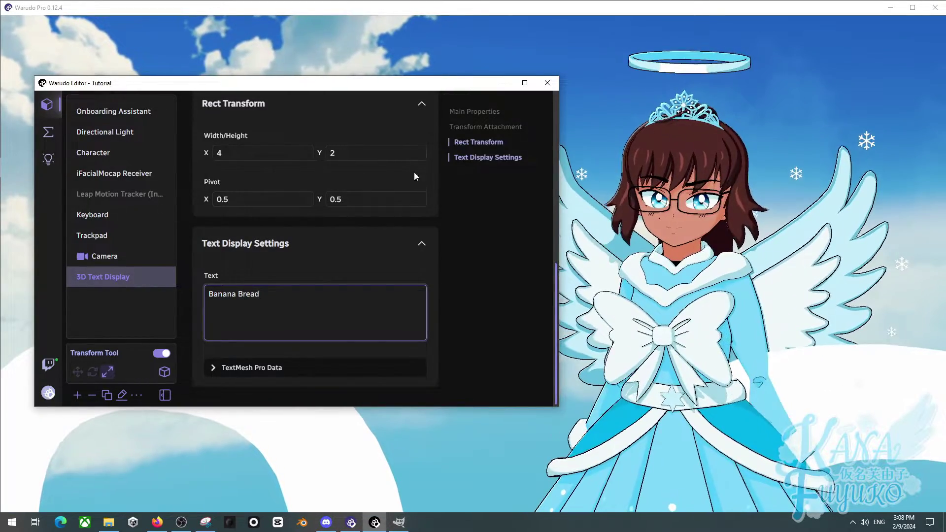
- Examine the size and facing direction of the 3D text around the character in the scene
{"action": "left_click", "coordinate": [657, 253]}
{"action": "scroll", "coordinate": [656, 249], "scroll_direction": "down", "scroll_amount": 10}
{"action": "middle_click_drag", "start_coordinate": [486, 247], "coordinate": [495, 174]}
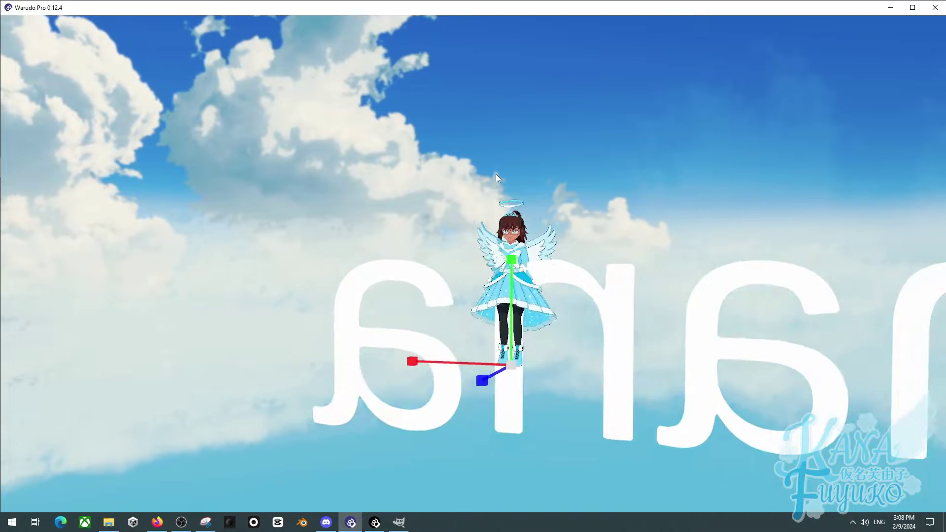
{"action": "left_click_drag", "start_coordinate": [496, 174], "coordinate": [528, 164]}
{"action": "right_click_drag", "start_coordinate": [527, 167], "coordinate": [572, 266]}
{"action": "scroll", "coordinate": [571, 263], "scroll_direction": "up", "scroll_amount": 3}
{"action": "middle_click_drag", "start_coordinate": [571, 211], "coordinate": [670, 309]}
{"action": "scroll", "coordinate": [591, 271], "scroll_direction": "up", "scroll_amount": 2}
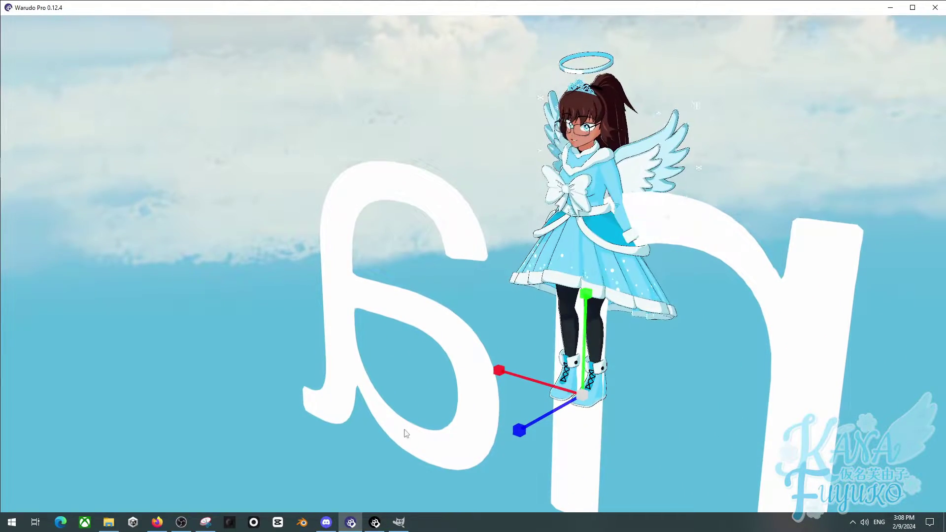
- Set the 3D Text Display's Y rotation to 180
{"action": "left_click", "coordinate": [372, 524]}
{"action": "scroll", "coordinate": [327, 205], "scroll_direction": "up", "scroll_amount": 6}
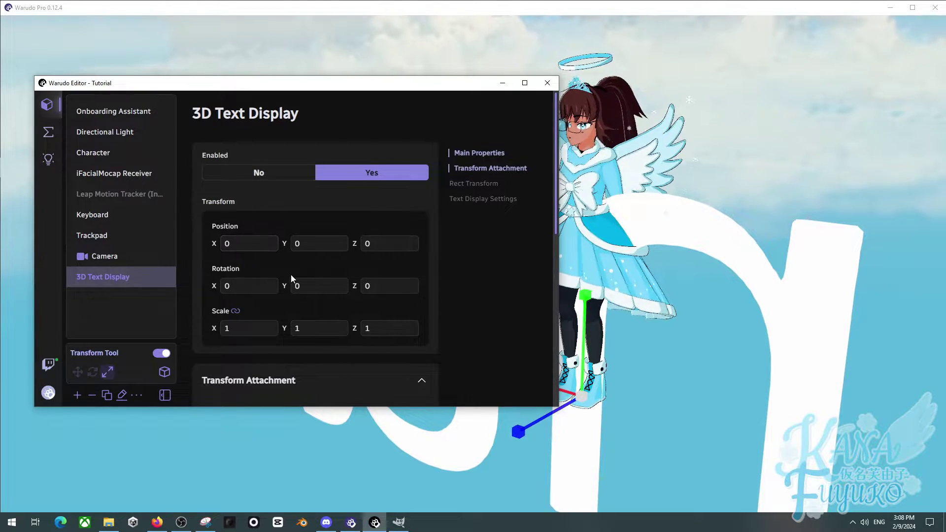
{"action": "left_click", "coordinate": [304, 284]}
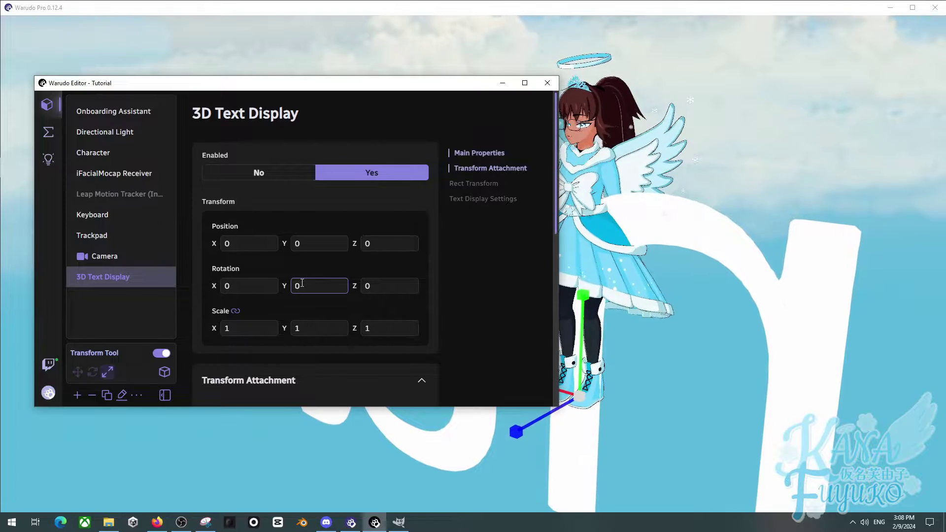
{"action": "double_click", "coordinate": [302, 283]}
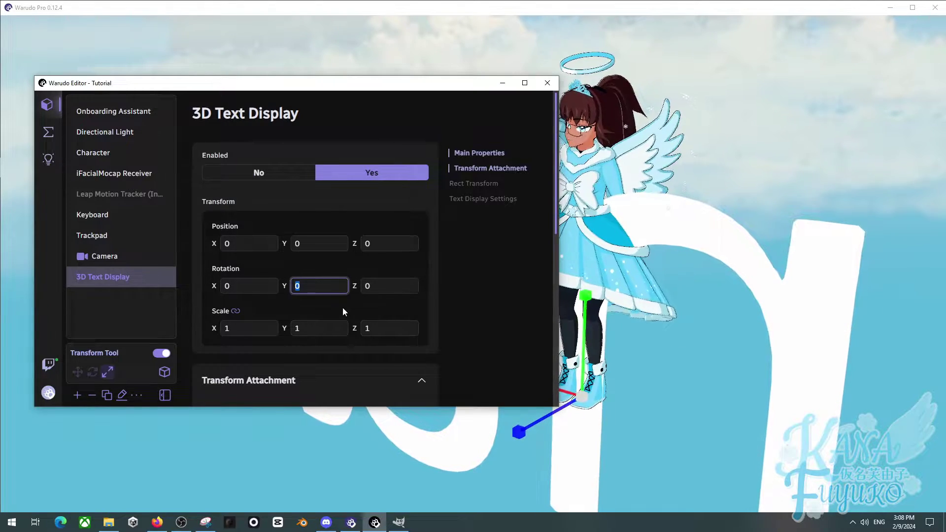
{"action": "type", "text": "180"}
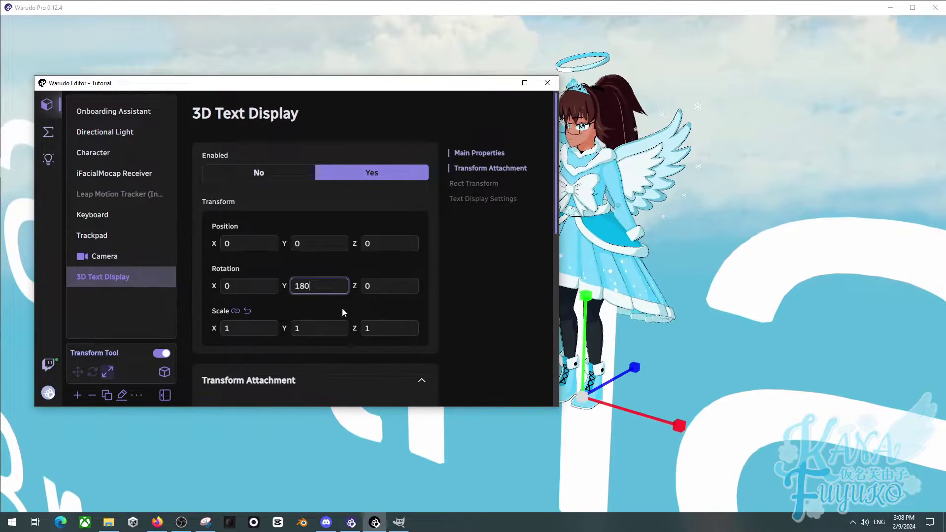
- Scale the Banana Bread text down uniformly to about 0.0825 and move it near the character's feet
{"action": "left_click", "coordinate": [650, 226]}
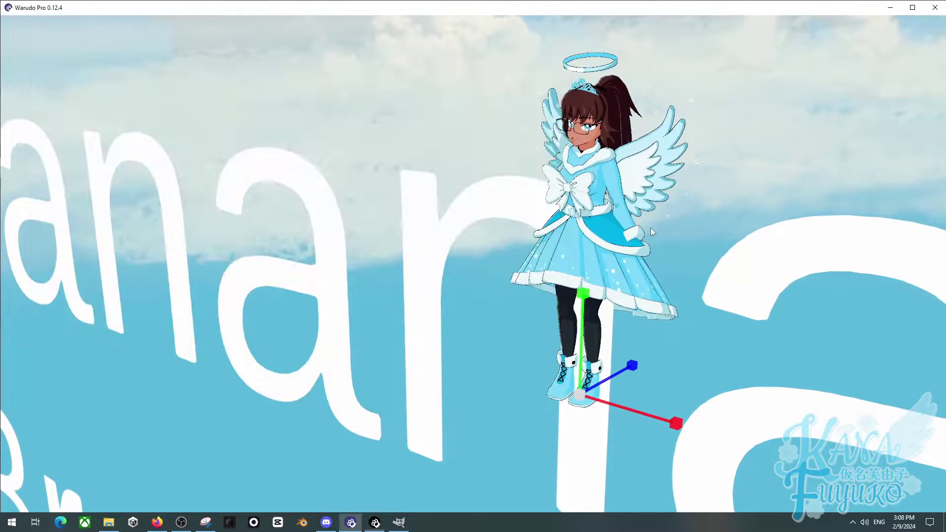
{"action": "scroll", "coordinate": [581, 262], "scroll_direction": "down", "scroll_amount": 2}
{"action": "scroll", "coordinate": [581, 261], "scroll_direction": "down", "scroll_amount": 3}
{"action": "middle_click_drag", "start_coordinate": [592, 240], "coordinate": [618, 211]}
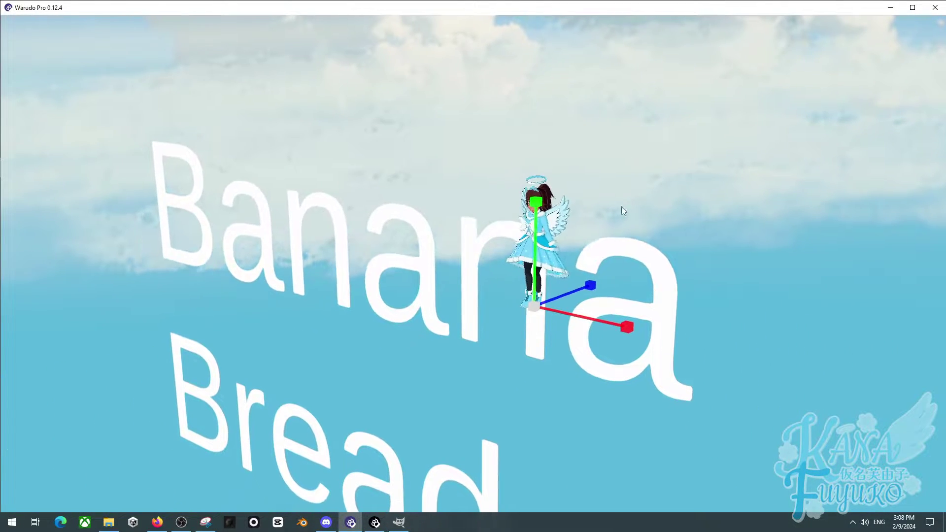
{"action": "scroll", "coordinate": [587, 256], "scroll_direction": "down", "scroll_amount": 1}
{"action": "key", "text": "w"}
{"action": "key", "text": "e"}
{"action": "key", "text": "r"}
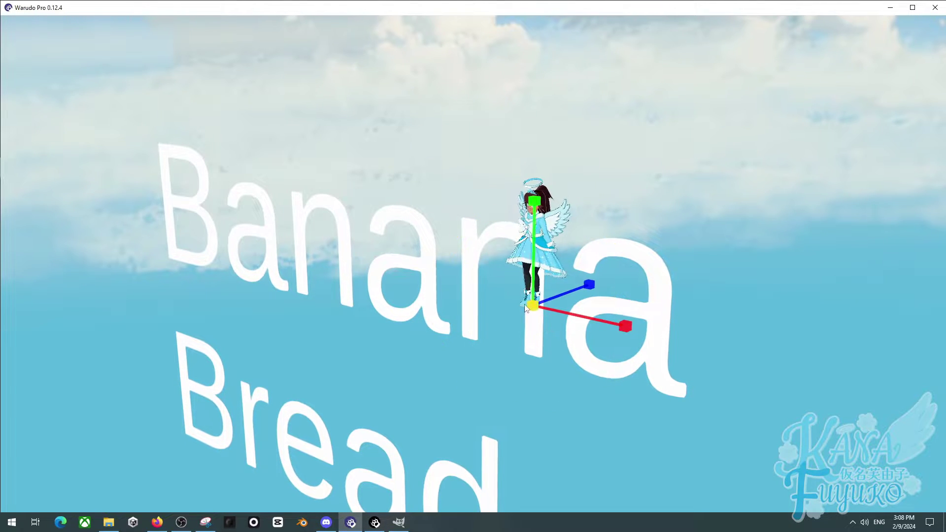
{"action": "left_click_drag", "start_coordinate": [533, 305], "coordinate": [501, 296]}
{"action": "key", "text": "e"}
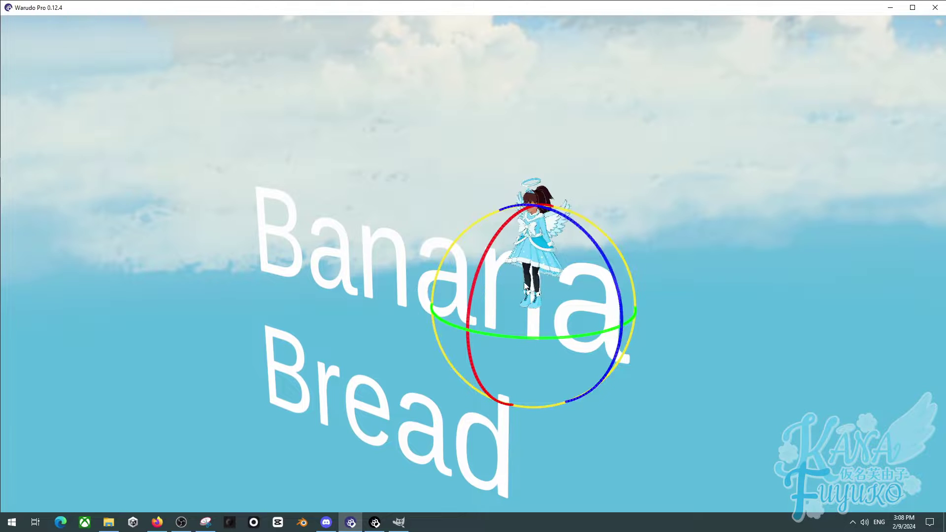
{"action": "key", "text": "w"}
{"action": "left_click_drag", "start_coordinate": [598, 321], "coordinate": [549, 336]}
{"action": "key", "text": "e"}
{"action": "key", "text": "w"}
- Attach the 3D Text Display to the Character
{"action": "scroll", "coordinate": [492, 235], "scroll_direction": "up", "scroll_amount": 8}
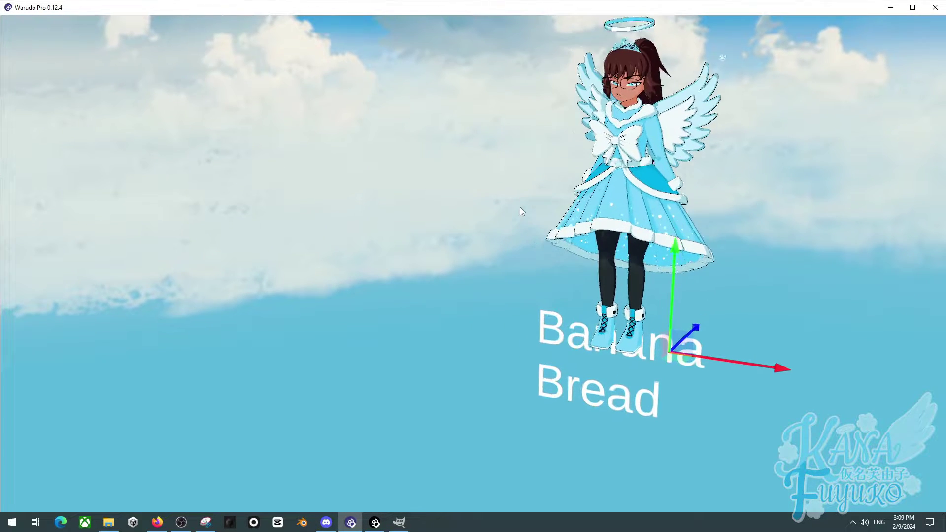
{"action": "middle_click_drag", "start_coordinate": [519, 207], "coordinate": [518, 295]}
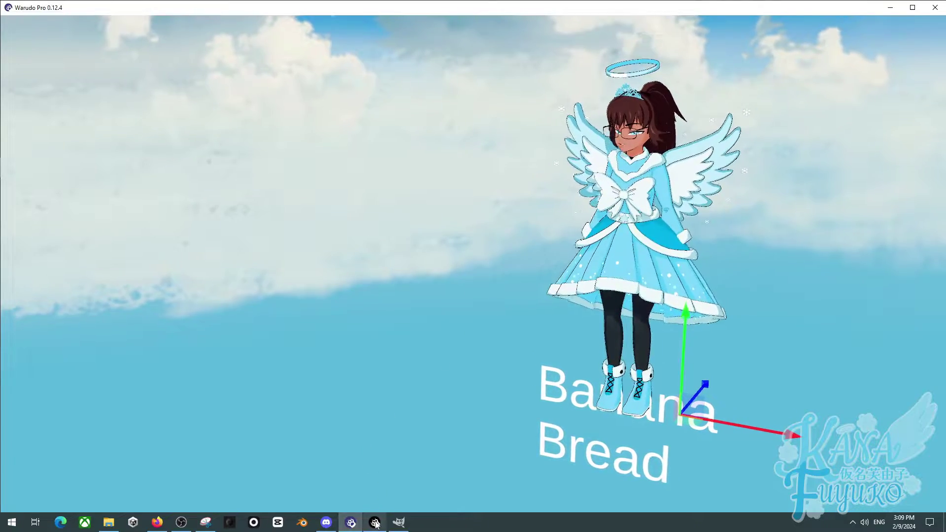
{"action": "left_click", "coordinate": [375, 523]}
{"action": "scroll", "coordinate": [326, 285], "scroll_direction": "down", "scroll_amount": 4}
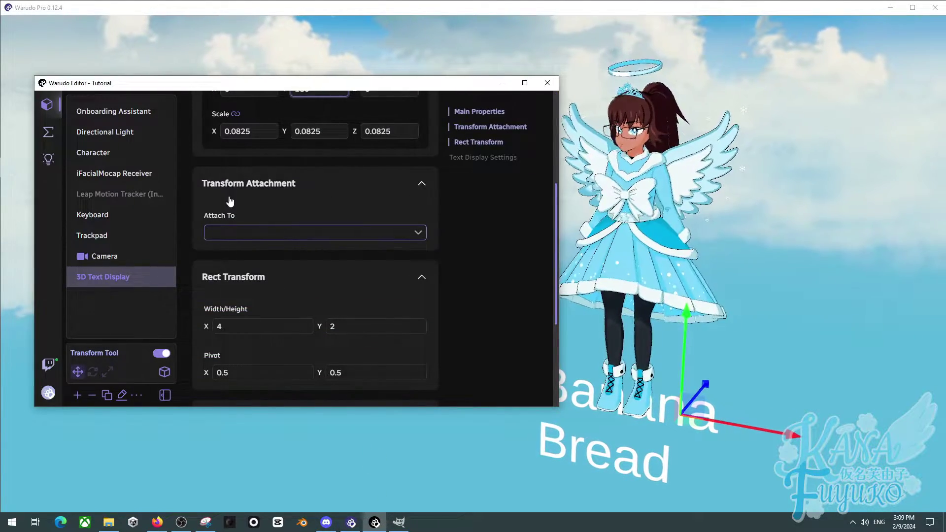
{"action": "left_click", "coordinate": [246, 232]}
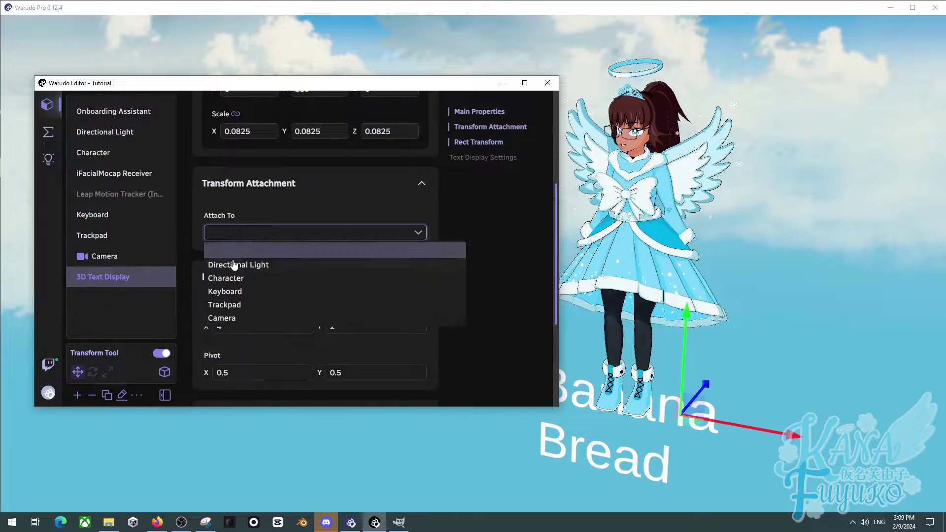
{"action": "left_click", "coordinate": [224, 277]}
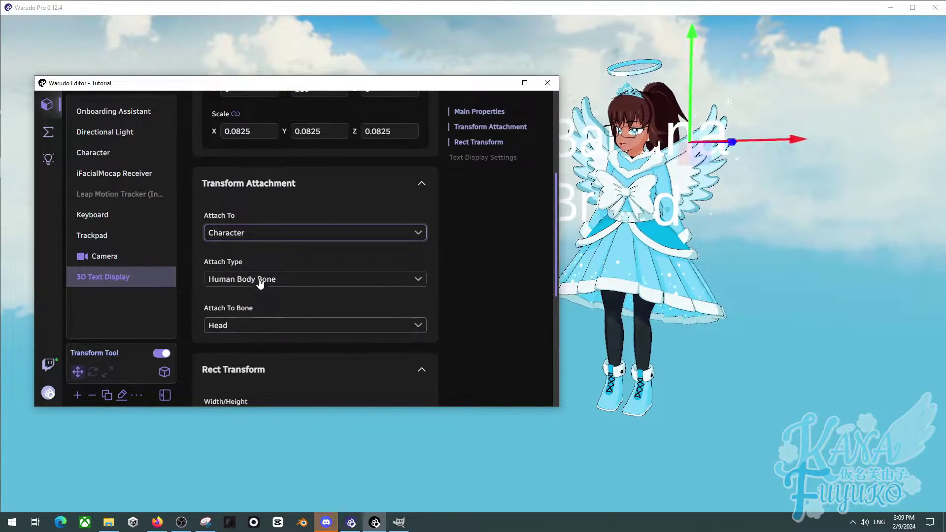
- Move the Banana Bread text up above the character's halo
{"action": "middle_click_drag", "start_coordinate": [571, 222], "coordinate": [492, 340]}
{"action": "left_click_drag", "start_coordinate": [624, 157], "coordinate": [653, 9]}
{"action": "scroll", "coordinate": [549, 311], "scroll_direction": "up", "scroll_amount": 3}
{"action": "right_click_drag", "start_coordinate": [497, 340], "coordinate": [550, 311]}
{"action": "scroll", "coordinate": [549, 310], "scroll_direction": "up", "scroll_amount": 3}
{"action": "middle_click_drag", "start_coordinate": [550, 311], "coordinate": [548, 351]}
{"action": "right_click_drag", "start_coordinate": [547, 350], "coordinate": [533, 314]}
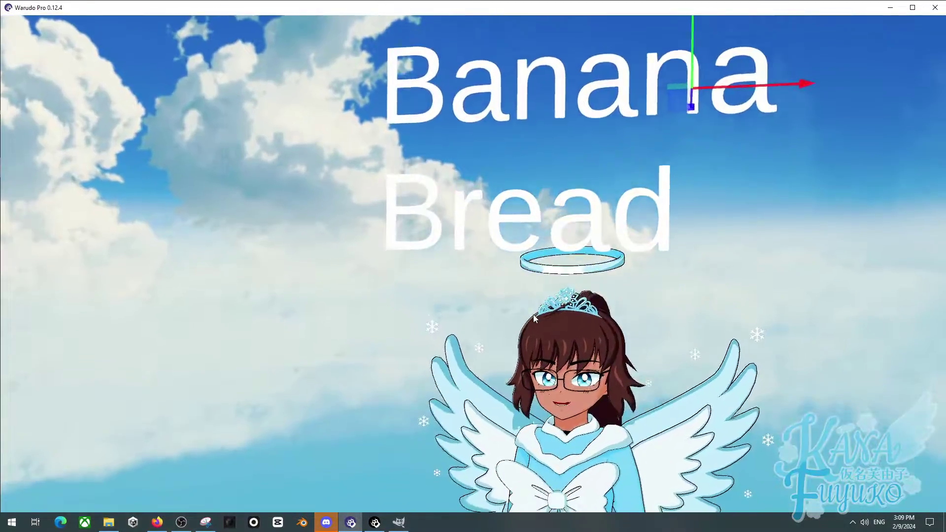
{"action": "scroll", "coordinate": [533, 314], "scroll_direction": "down", "scroll_amount": 3}
{"action": "middle_click_drag", "start_coordinate": [533, 315], "coordinate": [633, 311]}
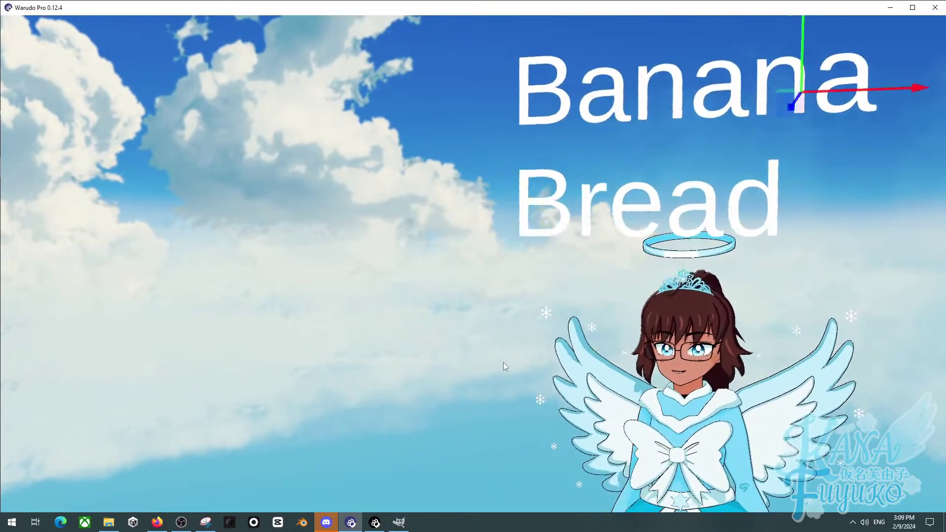
- Increase the text display's Rect Transform width to 22.74
{"action": "left_click", "coordinate": [374, 523]}
{"action": "scroll", "coordinate": [257, 298], "scroll_direction": "down", "scroll_amount": 3}
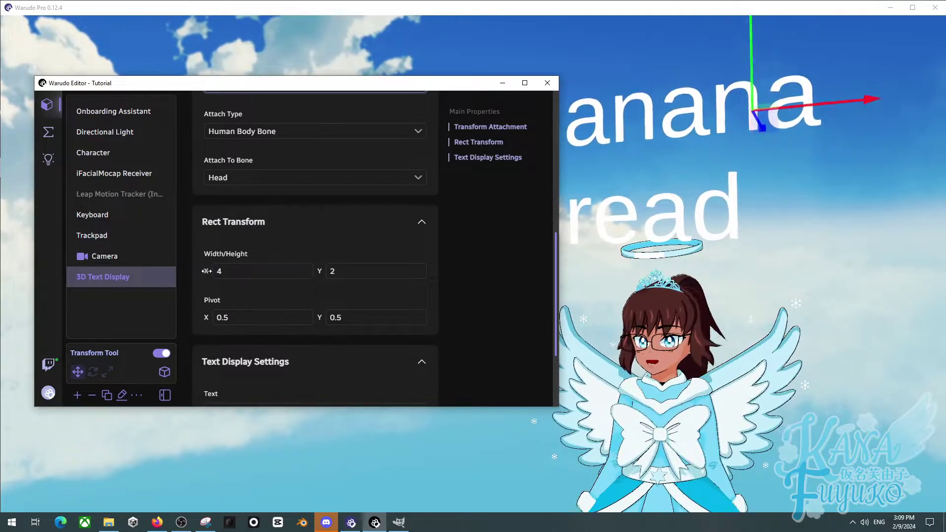
{"action": "left_click_drag", "start_coordinate": [206, 271], "coordinate": [362, 265]}
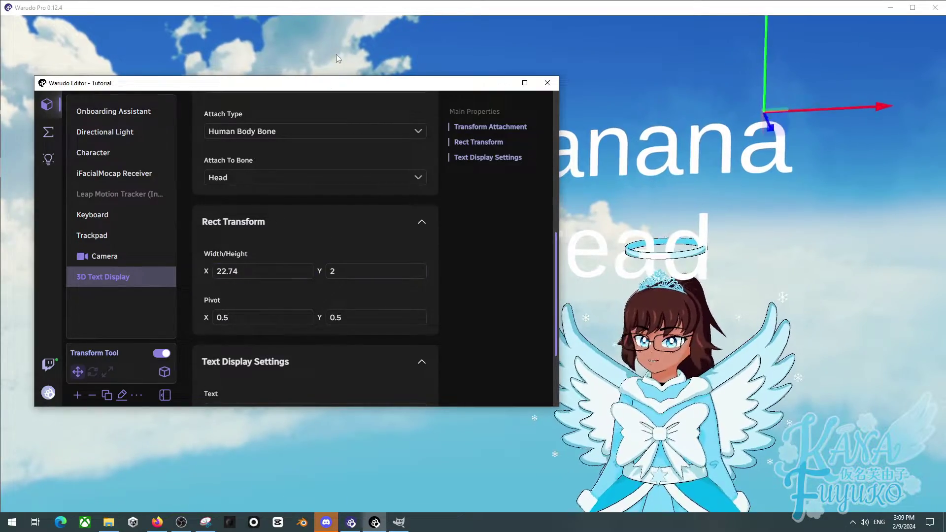
- Try a horizontal pivot of 2.23 and a height of about 3.31 in the text display's Rect Transform
{"action": "left_click_drag", "start_coordinate": [335, 83], "coordinate": [236, 83]}
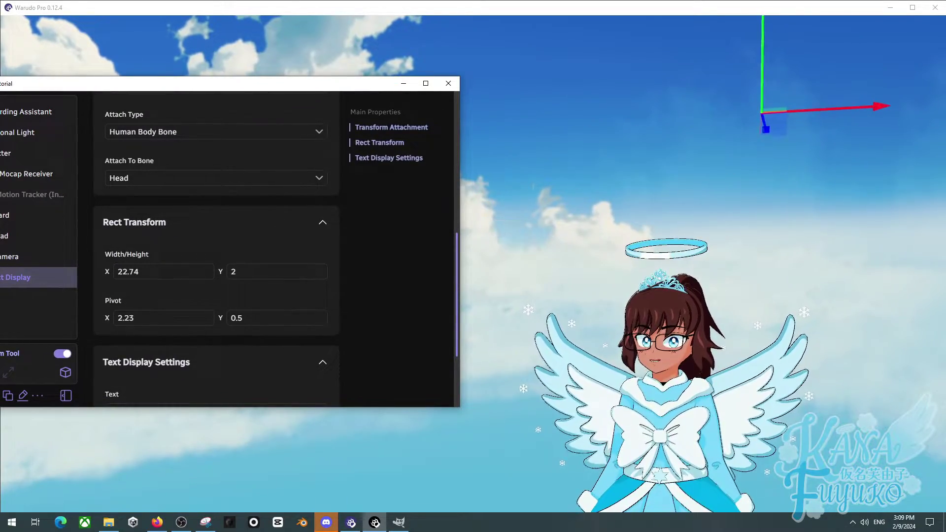
{"action": "left_click_drag", "start_coordinate": [117, 318], "coordinate": [167, 318]}
{"action": "left_click_drag", "start_coordinate": [222, 288], "coordinate": [258, 272]}
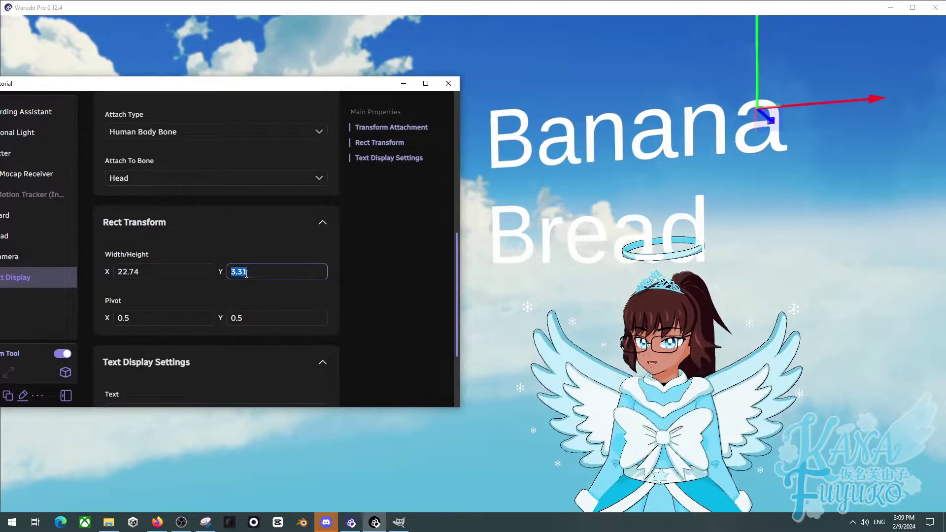
{"action": "left_click", "coordinate": [357, 294]}
- Expand the TextMesh Pro Data of the Banana Bread text and review its font settings
{"action": "scroll", "coordinate": [202, 321], "scroll_direction": "down", "scroll_amount": 3}
{"action": "left_click", "coordinate": [177, 299]}
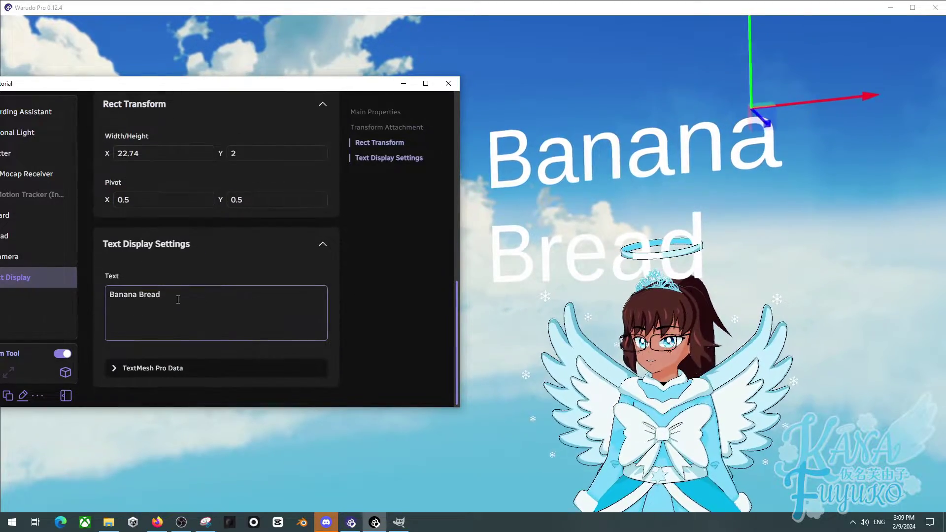
{"action": "left_click", "coordinate": [114, 370]}
{"action": "scroll", "coordinate": [131, 344], "scroll_direction": "down", "scroll_amount": 3}
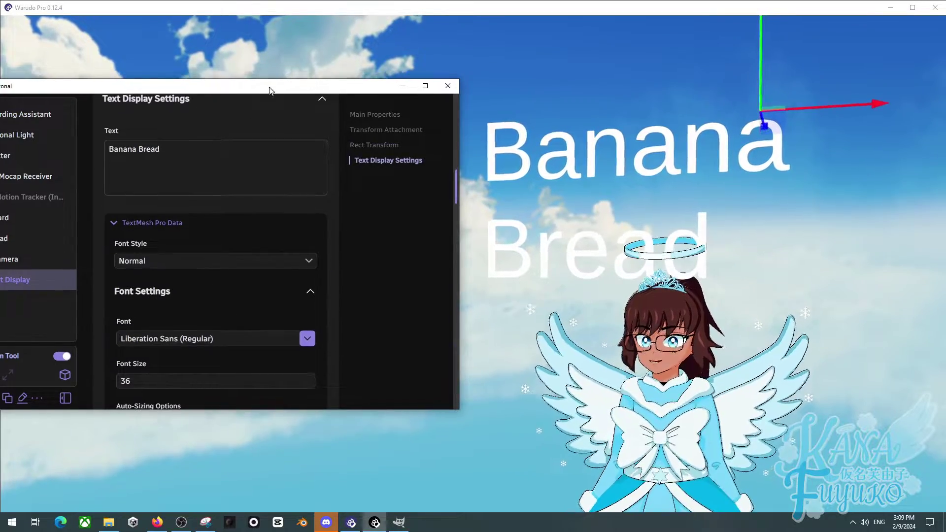
{"action": "left_click_drag", "start_coordinate": [269, 90], "coordinate": [304, 72]}
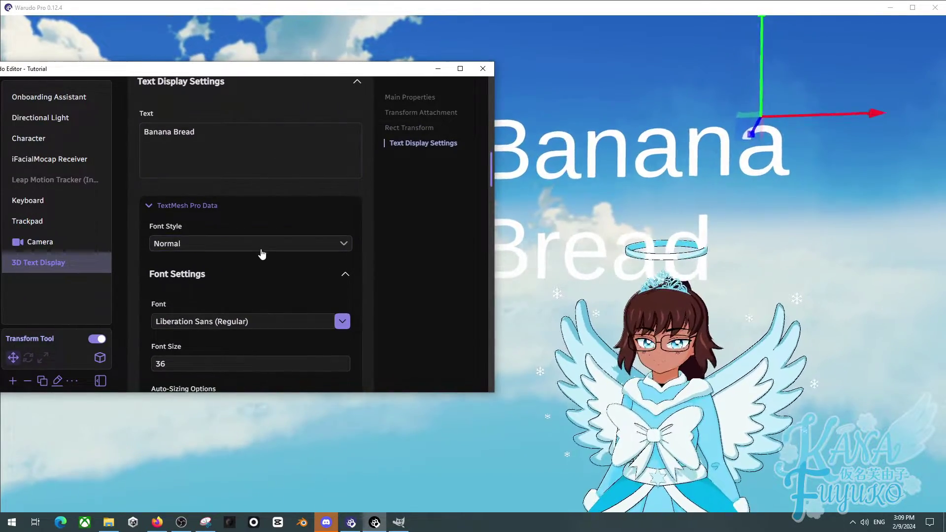
{"action": "scroll", "coordinate": [313, 261], "scroll_direction": "down", "scroll_amount": 4}
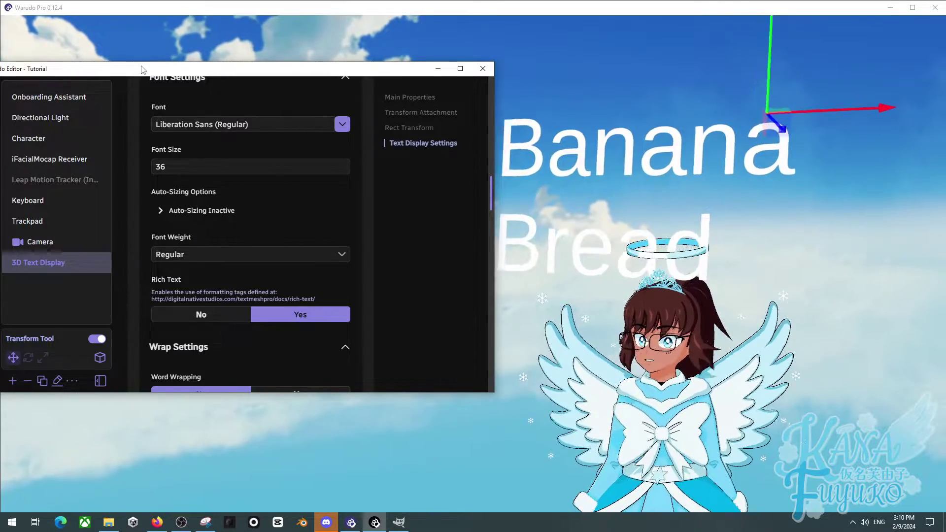
- Check the Text Assets and Accessors plugin among the discoverable plugins and return to the 3D Text Display settings
{"action": "left_click_drag", "start_coordinate": [140, 72], "coordinate": [201, 95]}
{"action": "left_click", "coordinate": [45, 170]}
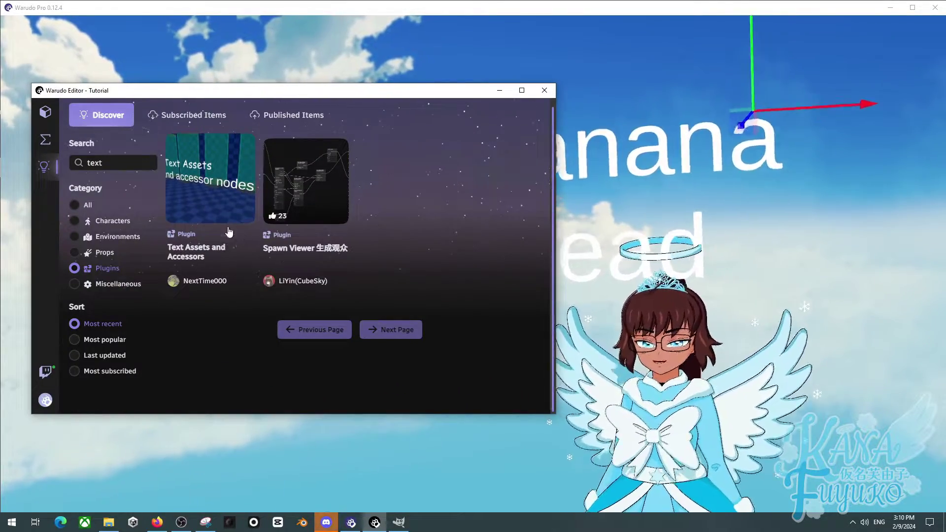
{"action": "left_click", "coordinate": [44, 115]}
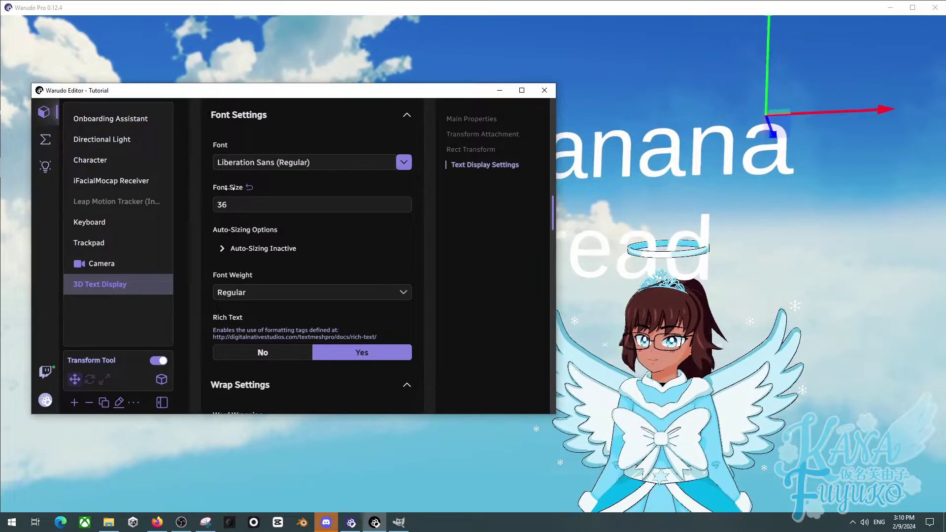
- Change the font of the Banana Bread text to Cookie (Regular)
{"action": "scroll", "coordinate": [266, 190], "scroll_direction": "up", "scroll_amount": 3}
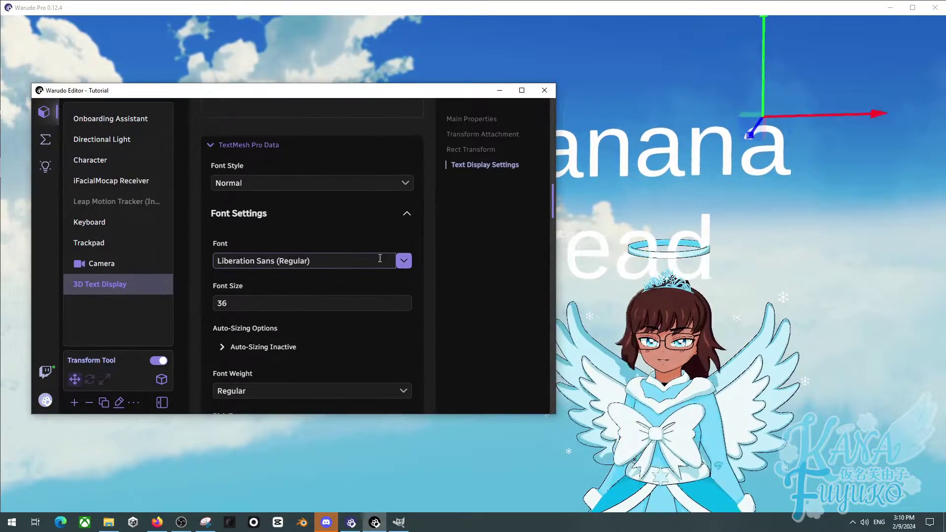
{"action": "left_click", "coordinate": [404, 261]}
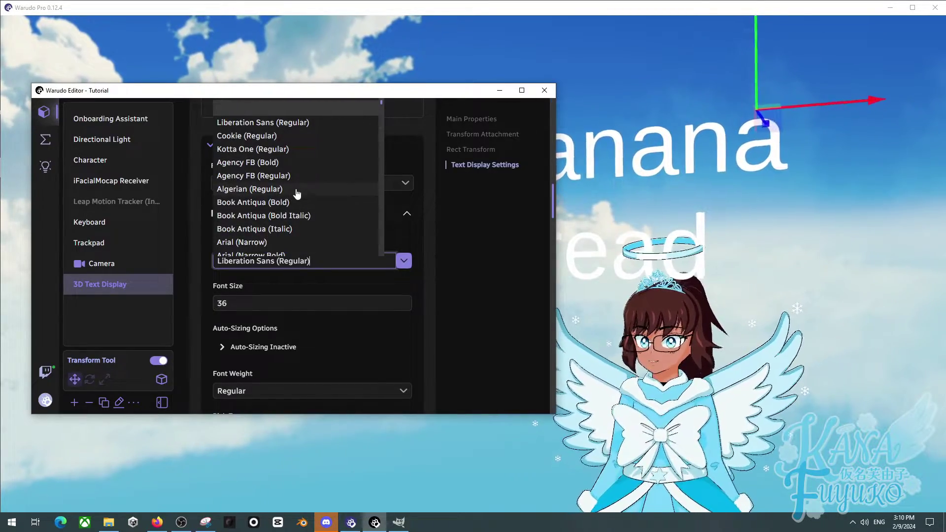
{"action": "left_click", "coordinate": [459, 292]}
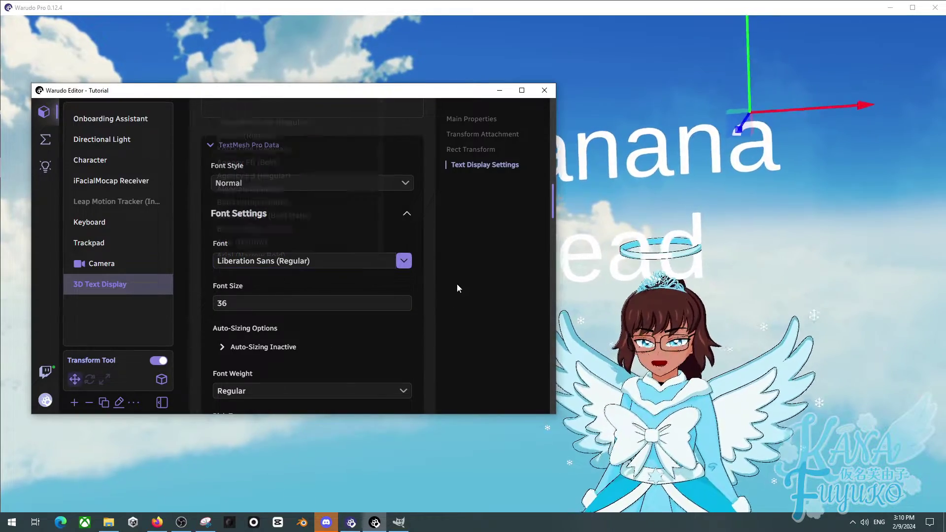
{"action": "left_click", "coordinate": [387, 257]}
{"action": "scroll", "coordinate": [382, 116], "scroll_direction": "down", "scroll_amount": 6}
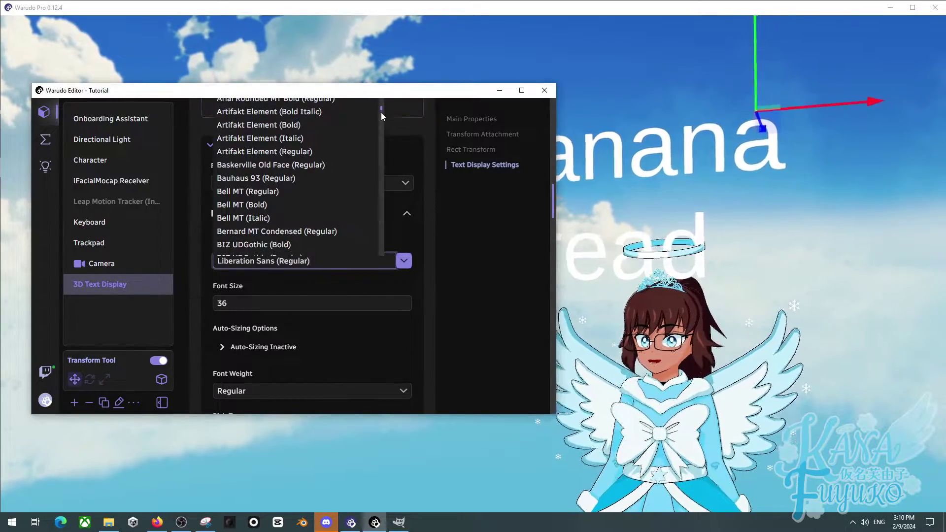
{"action": "mouse_move", "coordinate": [381, 113]}
{"action": "left_mouse_down"}
{"action": "mouse_move", "coordinate": [365, 271]}
{"action": "mouse_move", "coordinate": [392, 102]}
{"action": "mouse_move", "coordinate": [389, 115]}
{"action": "left_mouse_up"}
{"action": "scroll", "coordinate": [320, 178], "scroll_direction": "up", "scroll_amount": 7}
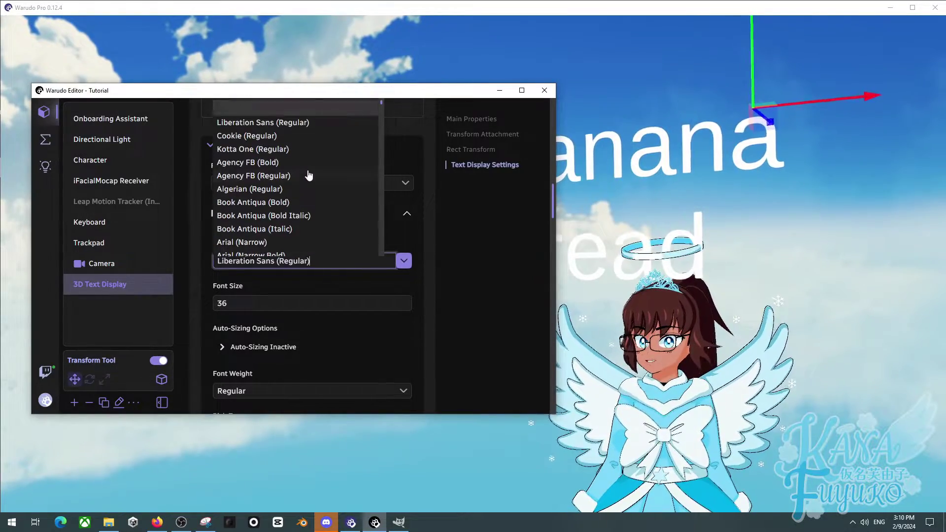
{"action": "scroll", "coordinate": [309, 175], "scroll_direction": "down", "scroll_amount": 3}
{"action": "scroll", "coordinate": [271, 163], "scroll_direction": "up", "scroll_amount": 3}
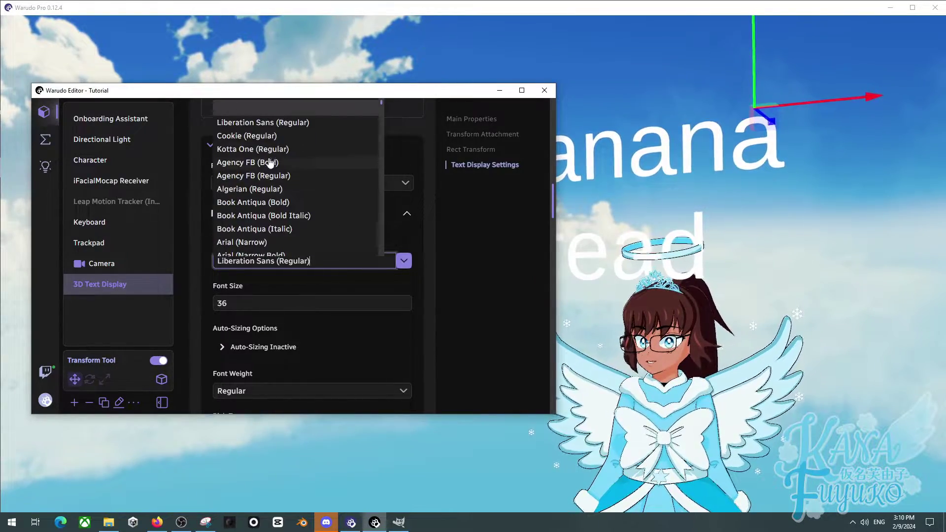
{"action": "left_click", "coordinate": [240, 136]}
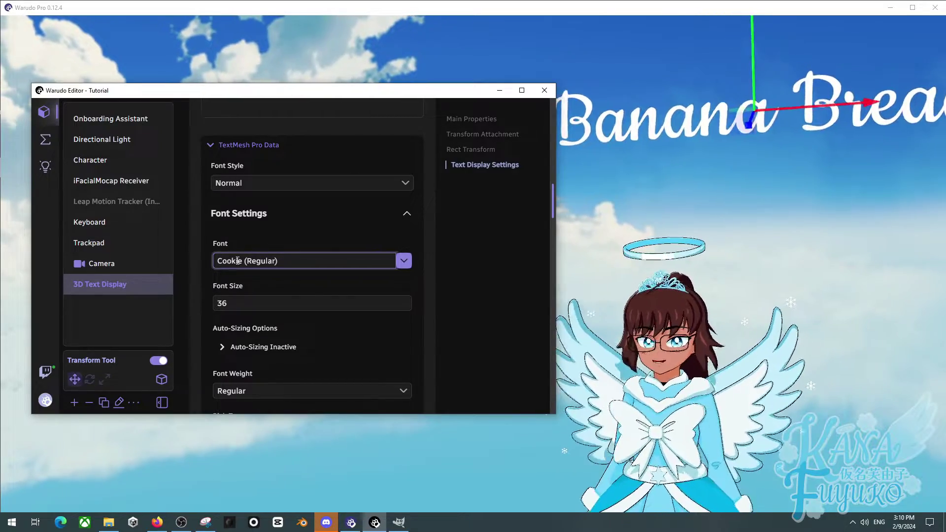
- Open the Fonts folder inside the Warudo data folder, check where custom font files are stored, and close it
{"action": "left_click", "coordinate": [45, 399]}
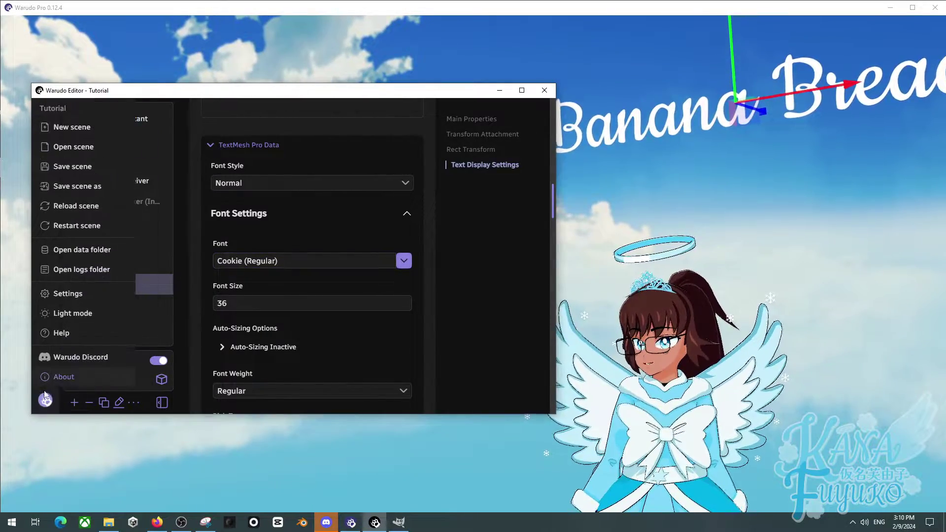
{"action": "left_click", "coordinate": [81, 251]}
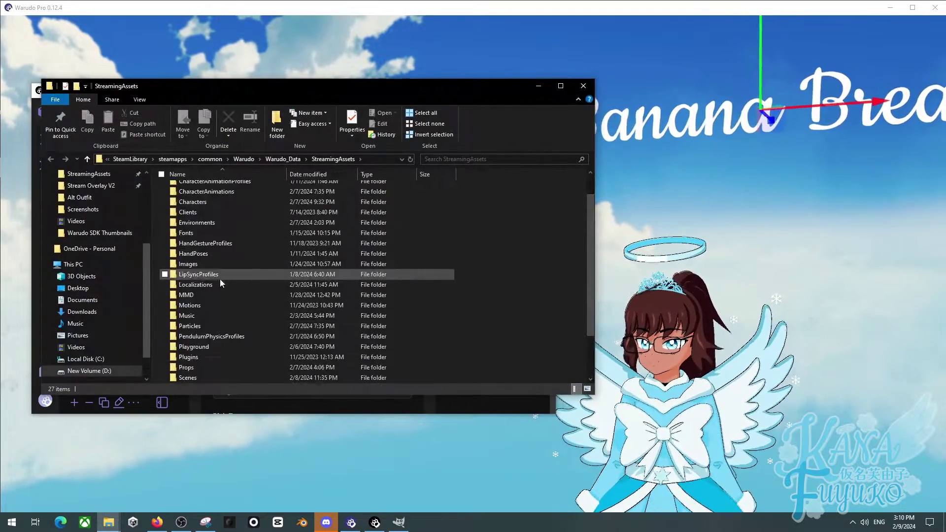
{"action": "scroll", "coordinate": [220, 284], "scroll_direction": "up", "scroll_amount": 2}
{"action": "left_click", "coordinate": [183, 261]}
{"action": "double_click", "coordinate": [183, 261]}
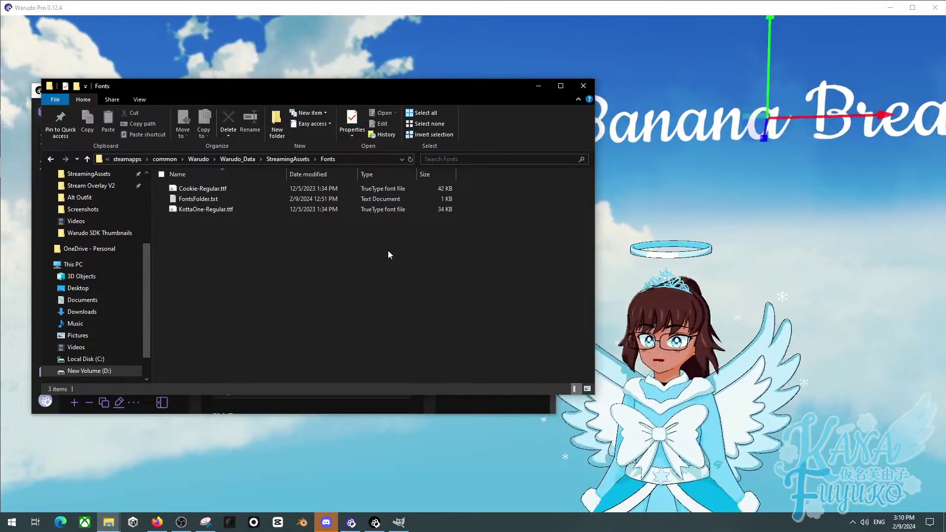
{"action": "left_click_drag", "start_coordinate": [260, 247], "coordinate": [259, 196]}
{"action": "left_click", "coordinate": [294, 265]}
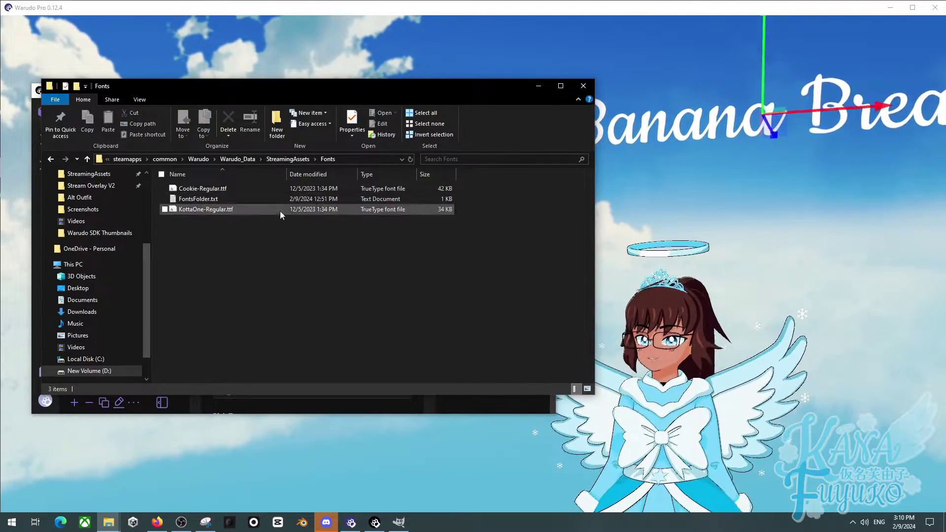
{"action": "left_click", "coordinate": [582, 85]}
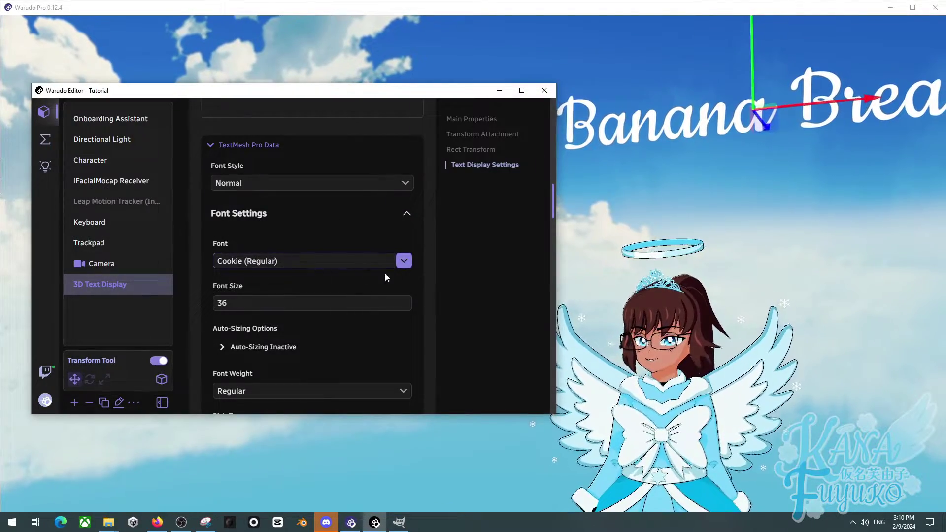
- Look through the whole list of available fonts and leave the list without choosing another one
{"action": "left_click", "coordinate": [404, 261]}
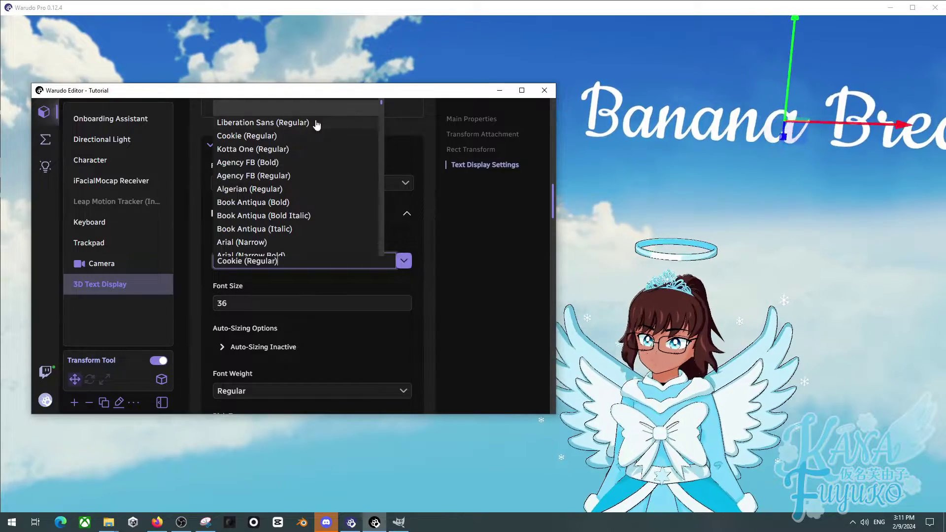
{"action": "scroll", "coordinate": [276, 175], "scroll_direction": "down", "scroll_amount": 5}
{"action": "scroll", "coordinate": [275, 175], "scroll_direction": "down", "scroll_amount": 10}
{"action": "scroll", "coordinate": [363, 191], "scroll_direction": "down", "scroll_amount": 20}
{"action": "scroll", "coordinate": [350, 190], "scroll_direction": "up", "scroll_amount": 20}
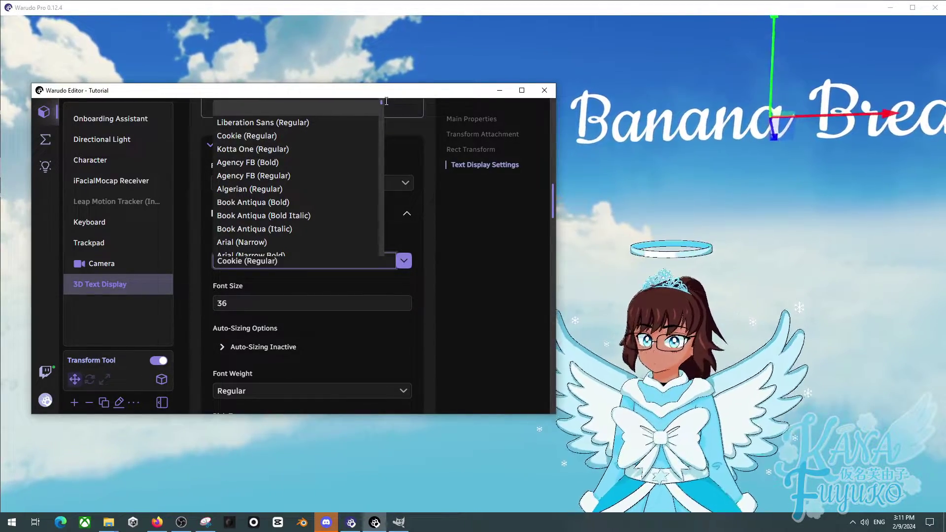
{"action": "scroll", "coordinate": [379, 111], "scroll_direction": "down", "scroll_amount": 20}
{"action": "scroll", "coordinate": [377, 119], "scroll_direction": "up", "scroll_amount": 20}
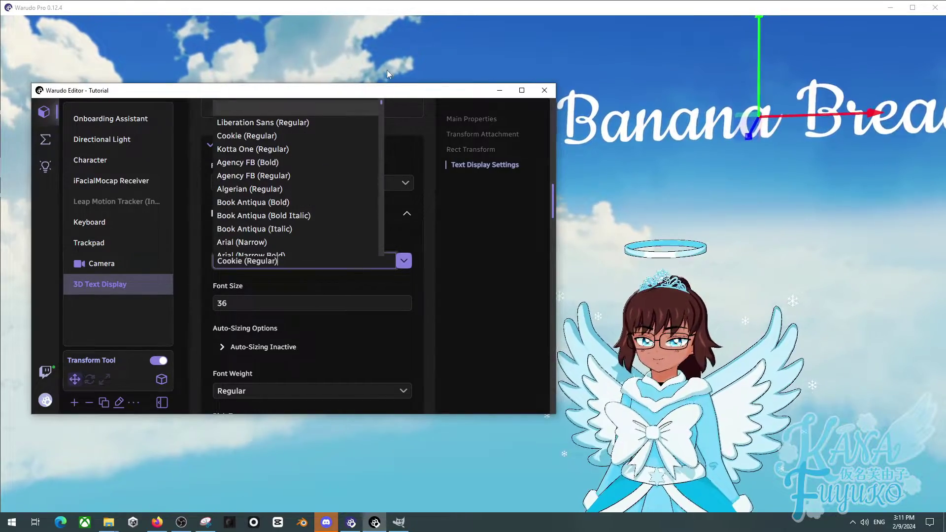
{"action": "left_click", "coordinate": [447, 246]}
- Set the Banana Bread text's font style to Italic and its font size to 36.05
{"action": "scroll", "coordinate": [439, 240], "scroll_direction": "down", "scroll_amount": 1}
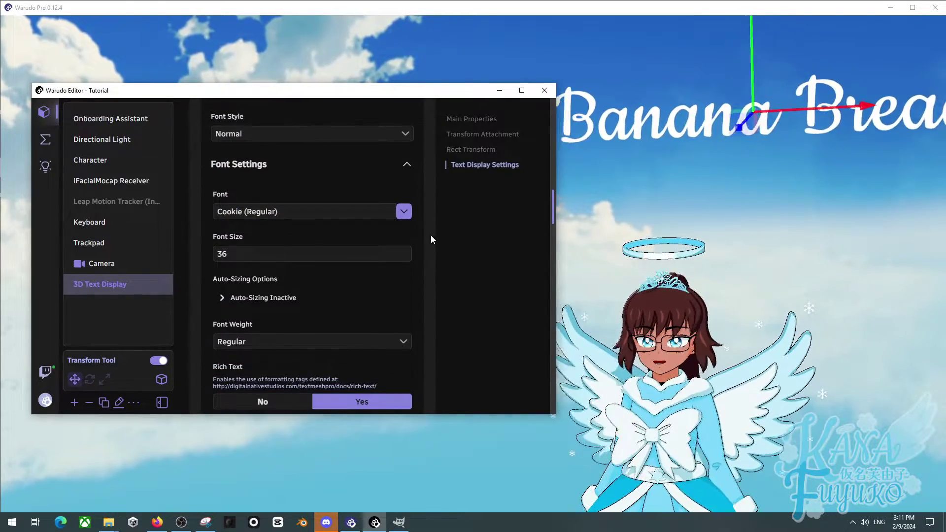
{"action": "scroll", "coordinate": [290, 158], "scroll_direction": "up", "scroll_amount": 2}
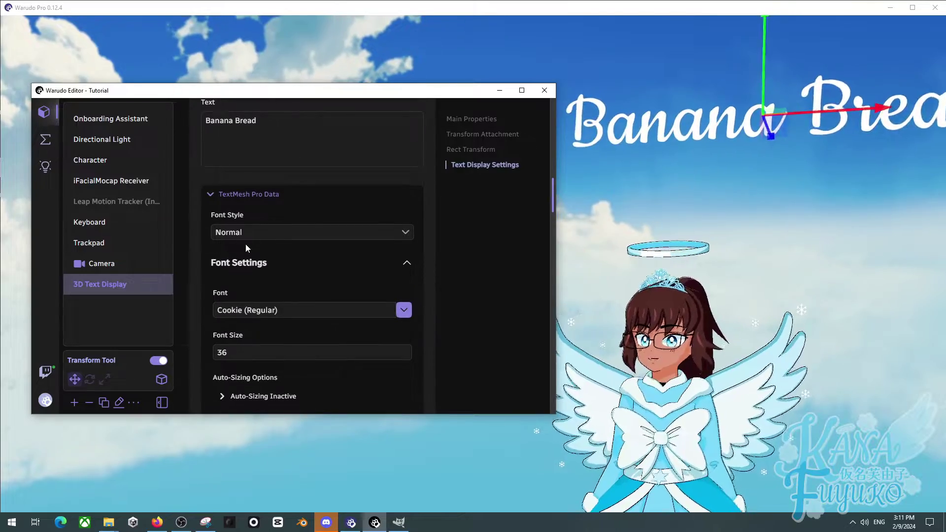
{"action": "left_click", "coordinate": [243, 232]}
{"action": "left_click", "coordinate": [240, 265]}
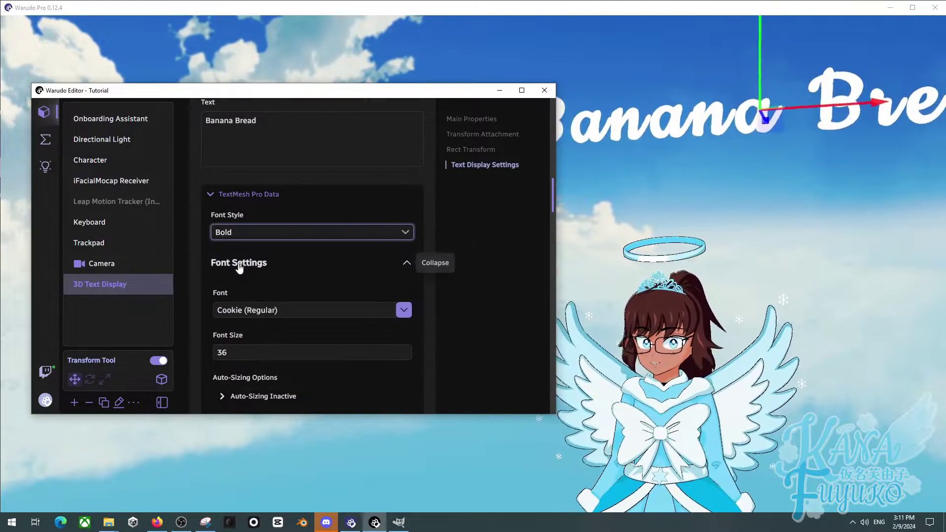
{"action": "left_click", "coordinate": [256, 232]}
{"action": "left_click", "coordinate": [238, 274]}
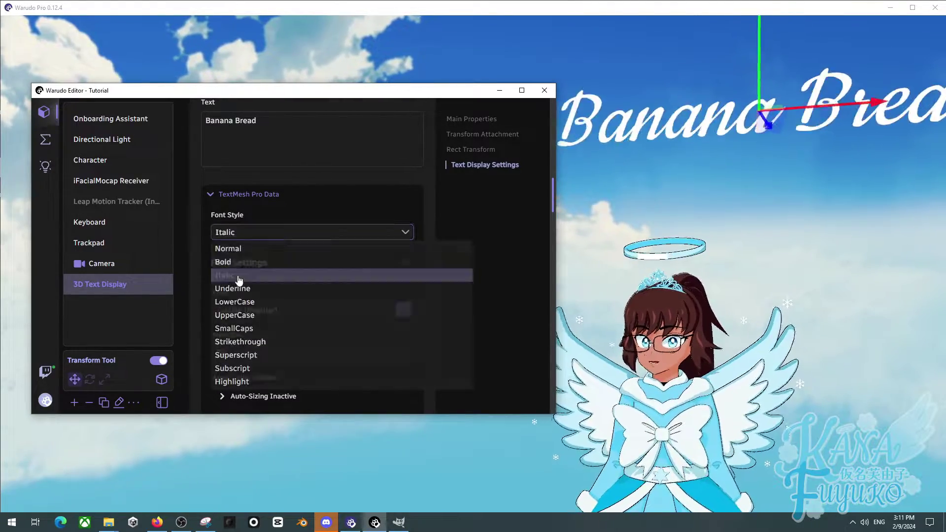
{"action": "scroll", "coordinate": [231, 283], "scroll_direction": "down", "scroll_amount": 2}
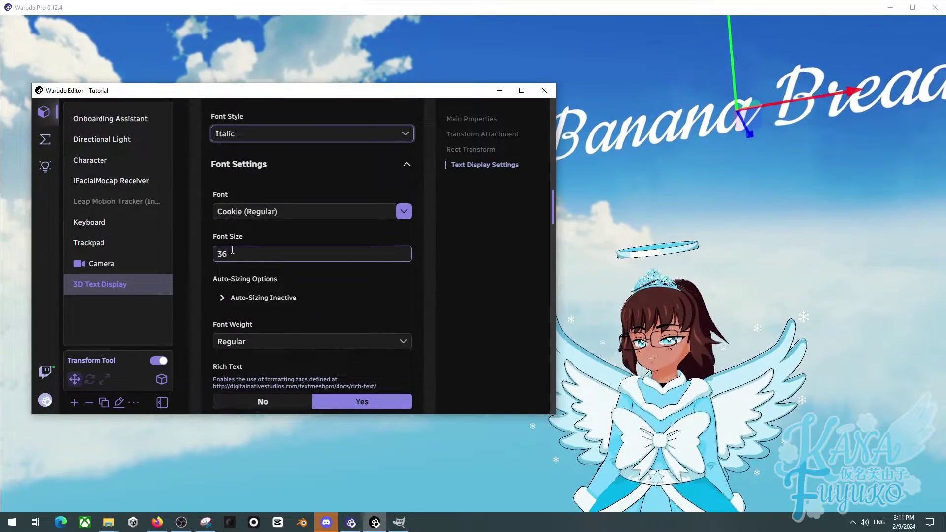
{"action": "mouse_move", "coordinate": [232, 249]}
{"action": "left_mouse_down"}
{"action": "mouse_move", "coordinate": [301, 249]}
{"action": "mouse_move", "coordinate": [232, 249]}
{"action": "left_mouse_up"}
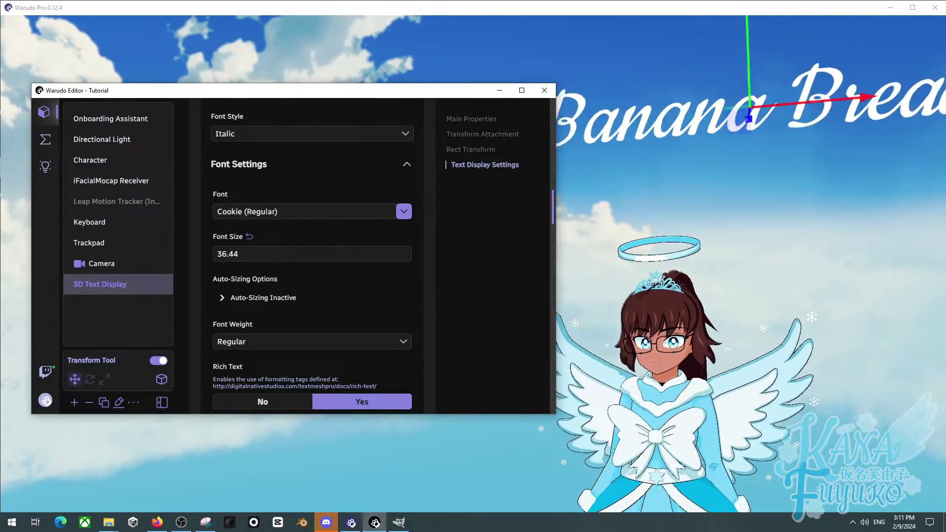
- Enable text auto-sizing for the Banana Bread text and review its sizing options
{"action": "left_click", "coordinate": [224, 298]}
{"action": "scroll", "coordinate": [320, 256], "scroll_direction": "down", "scroll_amount": 3}
{"action": "left_click", "coordinate": [344, 241]}
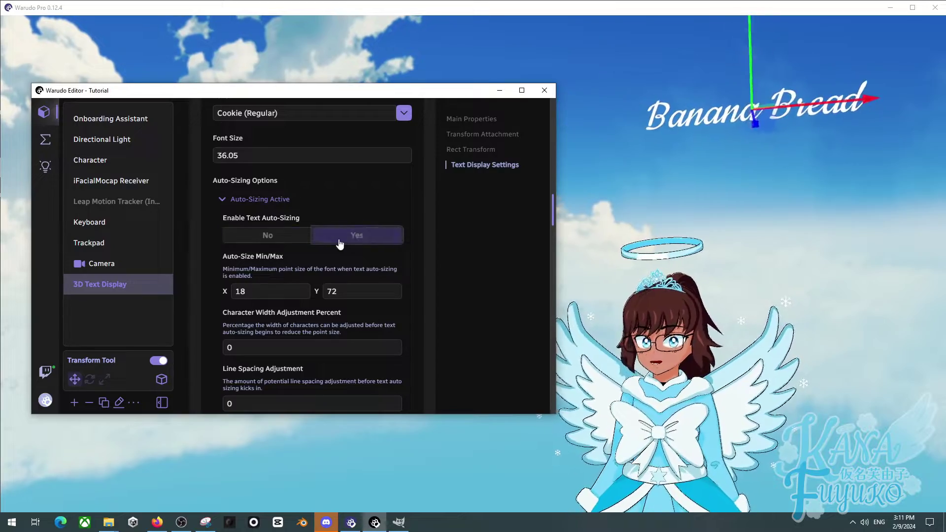
{"action": "scroll", "coordinate": [231, 260], "scroll_direction": "down", "scroll_amount": 1}
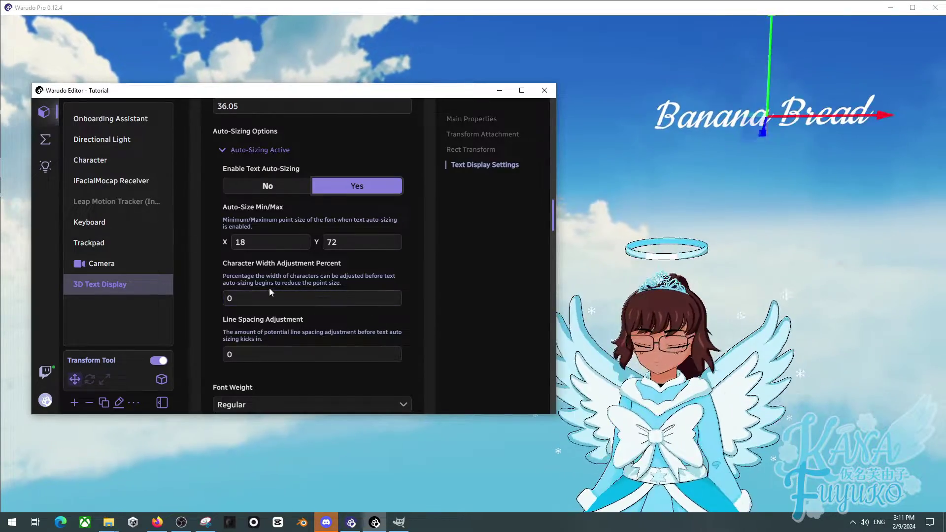
{"action": "scroll", "coordinate": [261, 289], "scroll_direction": "down", "scroll_amount": 3}
{"action": "scroll", "coordinate": [285, 301], "scroll_direction": "up", "scroll_amount": 3}
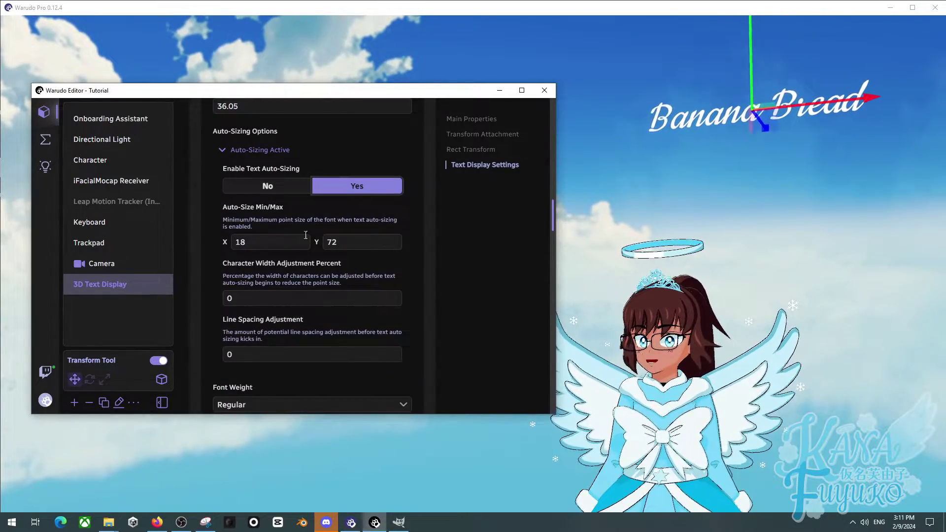
{"action": "scroll", "coordinate": [286, 246], "scroll_direction": "up", "scroll_amount": 2}
{"action": "left_click", "coordinate": [266, 249]}
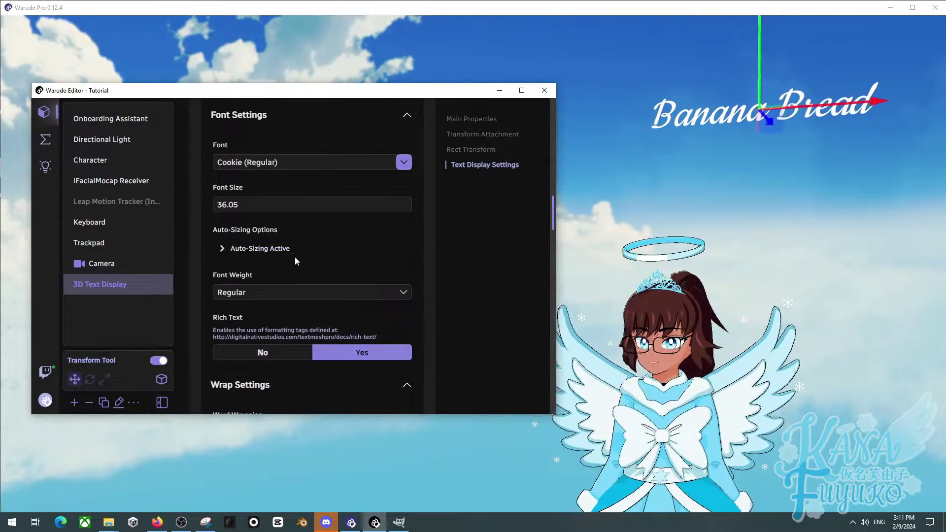
- Turn off text auto-sizing for the Banana Bread text
{"action": "left_click", "coordinate": [268, 251]}
{"action": "left_click", "coordinate": [257, 286]}
{"action": "left_click", "coordinate": [268, 248]}
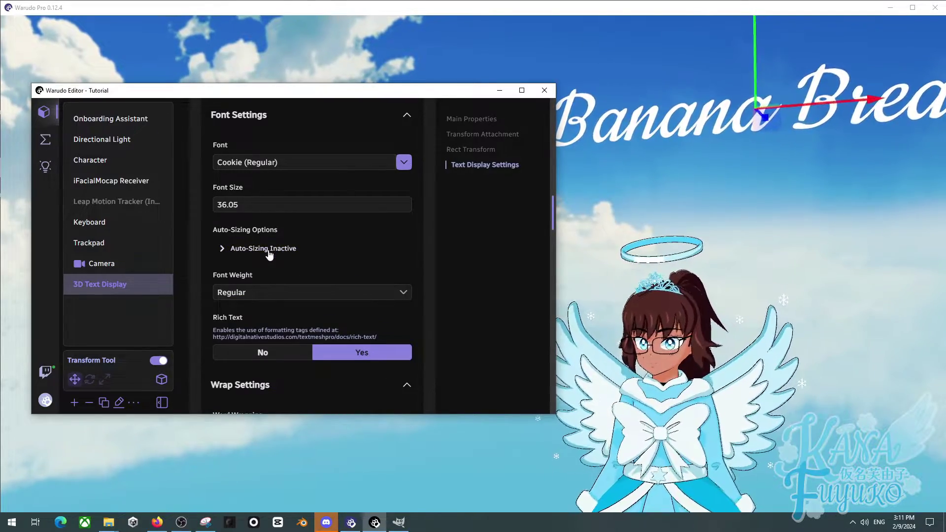
- Try the Light, Medium, ExtraLight, Bold and Thin font weights on the Banana Bread text
{"action": "scroll", "coordinate": [255, 251], "scroll_direction": "down", "scroll_amount": 1}
{"action": "left_click", "coordinate": [254, 251]}
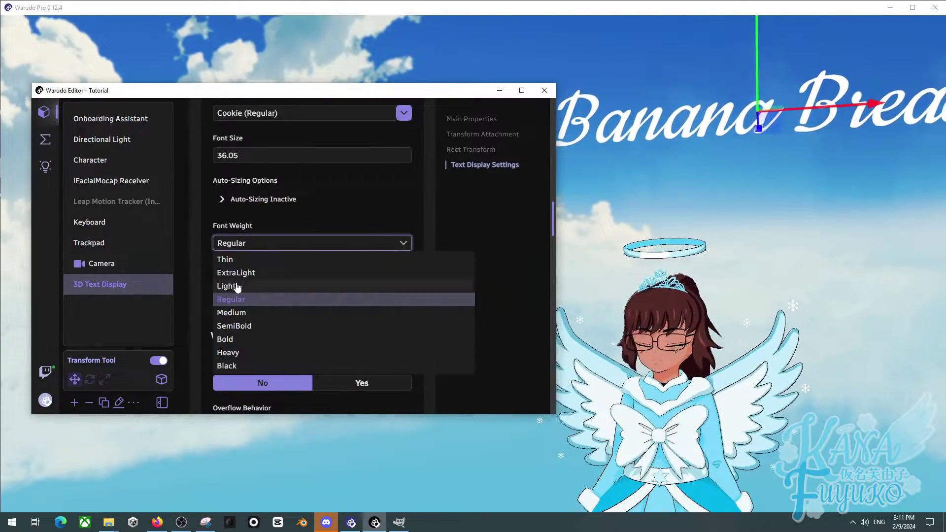
{"action": "left_click", "coordinate": [239, 285]}
{"action": "left_click", "coordinate": [258, 245]}
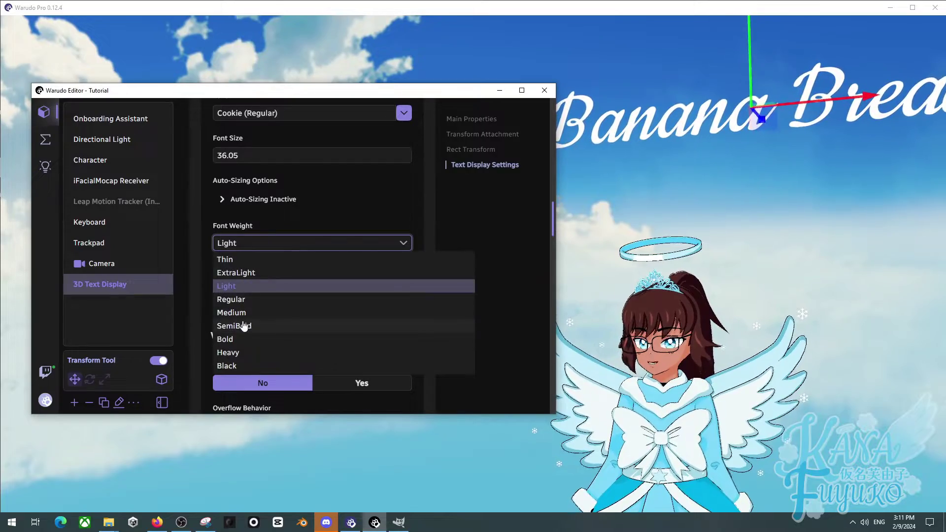
{"action": "left_click", "coordinate": [244, 314]}
{"action": "left_click", "coordinate": [276, 250]}
{"action": "left_click", "coordinate": [262, 271]}
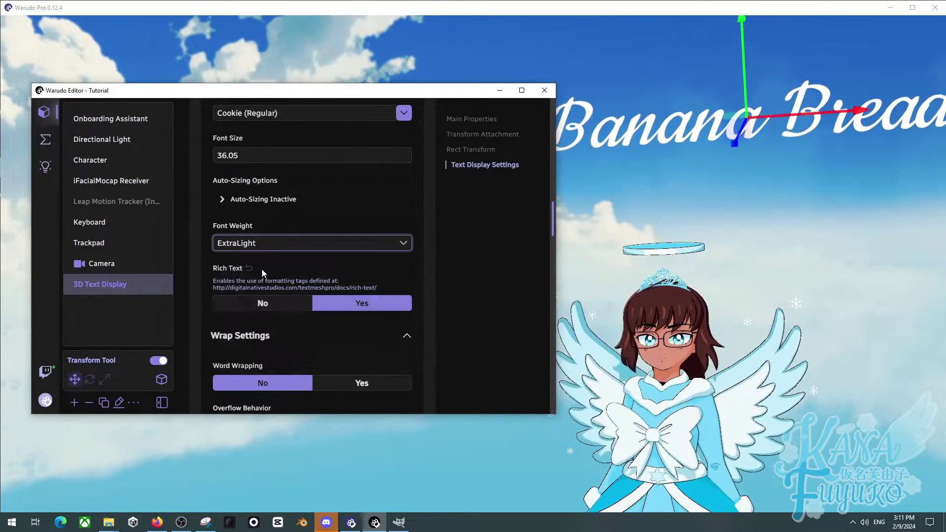
{"action": "left_click", "coordinate": [281, 242]}
{"action": "left_click", "coordinate": [231, 340]}
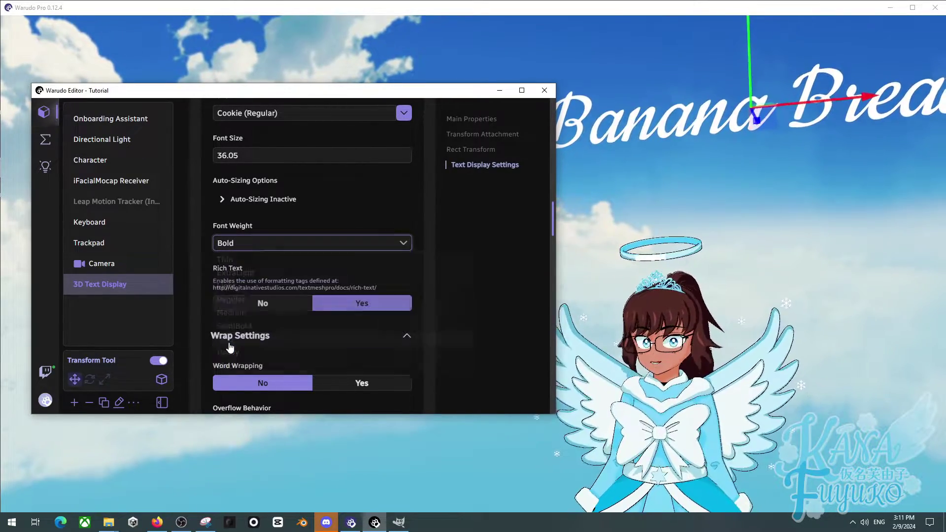
{"action": "left_click", "coordinate": [267, 248]}
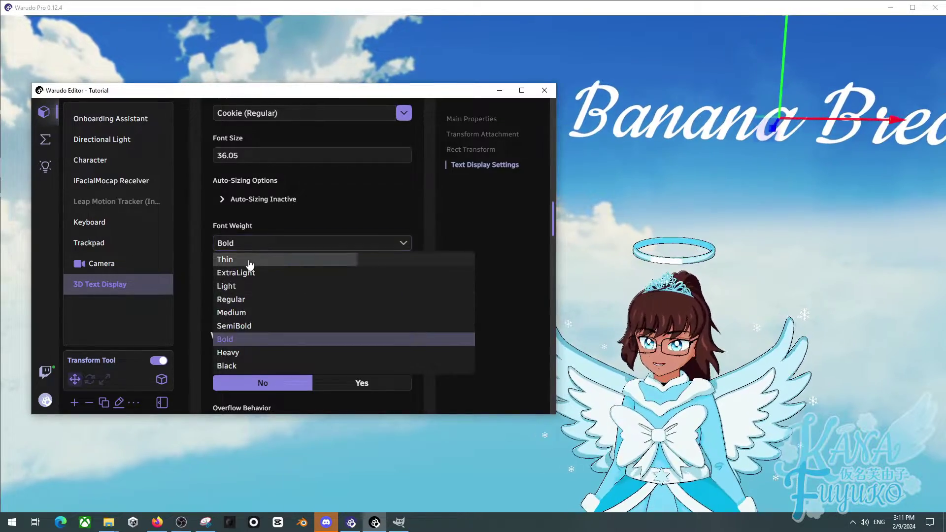
{"action": "left_click", "coordinate": [249, 260]}
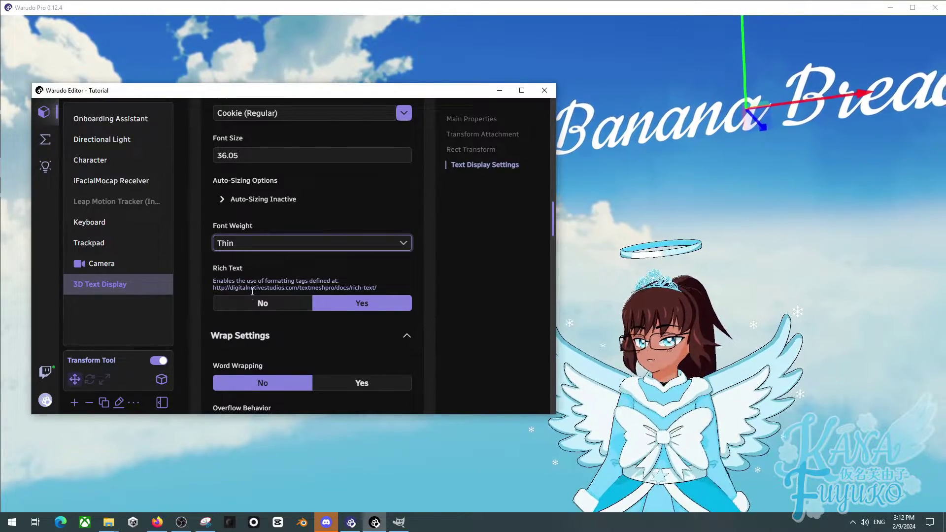
- Examine the Rich Text setting and the <color=#005500> tag in front of the Banana Bread text
{"action": "scroll", "coordinate": [252, 287], "scroll_direction": "down", "scroll_amount": 1}
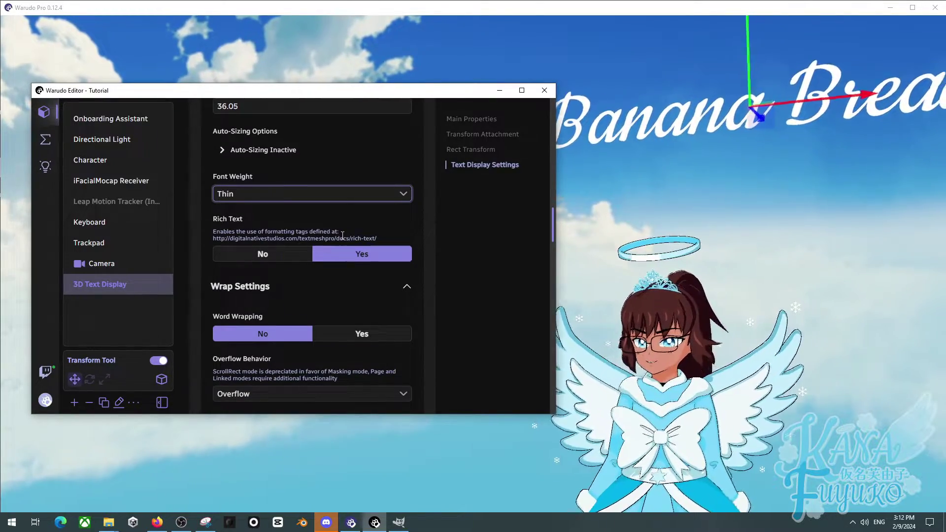
{"action": "scroll", "coordinate": [305, 244], "scroll_direction": "up", "scroll_amount": 5}
{"action": "scroll", "coordinate": [273, 231], "scroll_direction": "up", "scroll_amount": 2}
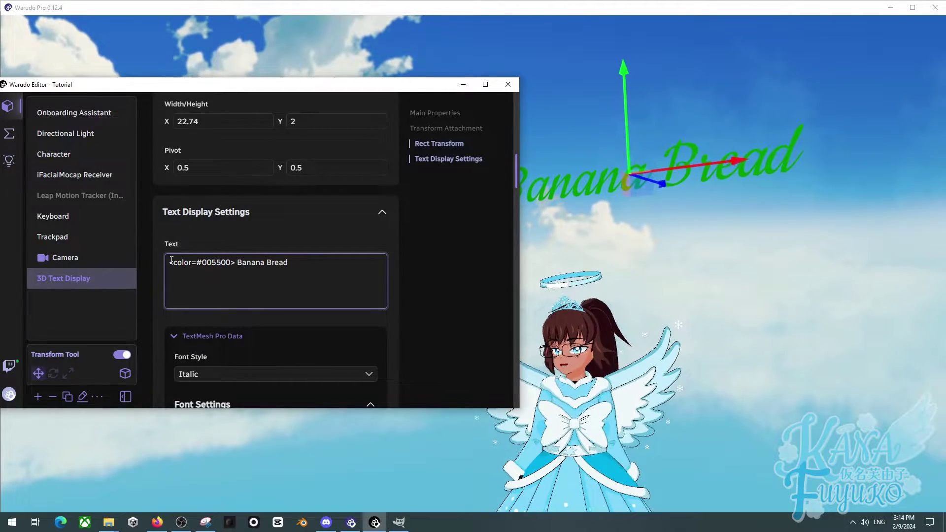
{"action": "scroll", "coordinate": [172, 260], "scroll_direction": "down", "scroll_amount": 6}
{"action": "scroll", "coordinate": [207, 277], "scroll_direction": "up", "scroll_amount": 7}
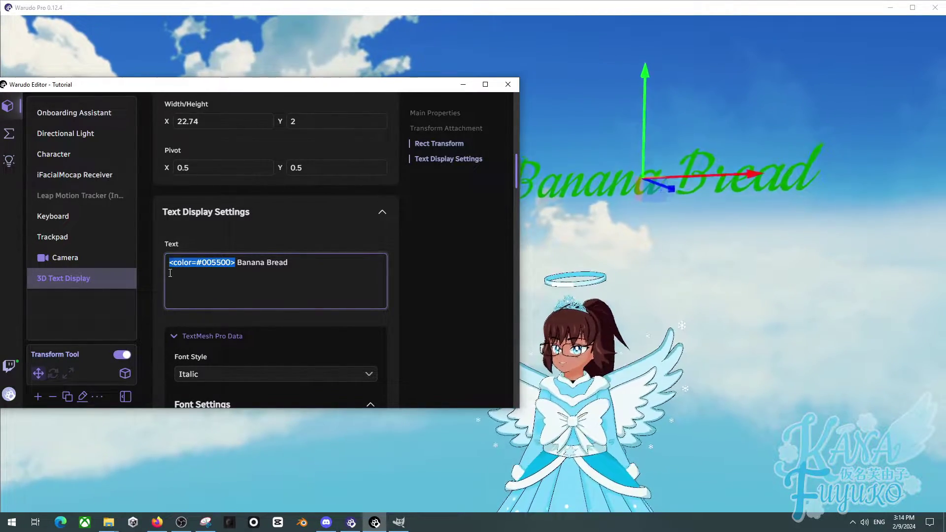
{"action": "left_click", "coordinate": [219, 281]}
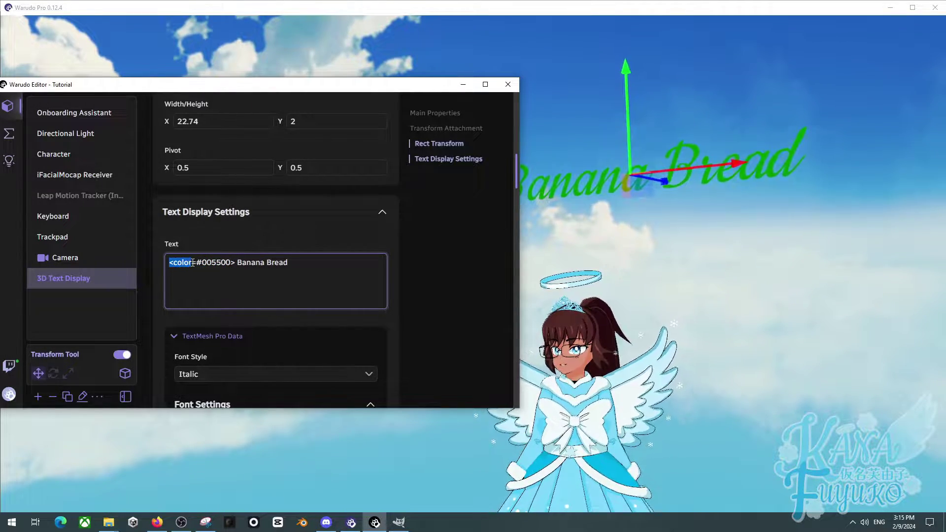
{"action": "left_click_drag", "start_coordinate": [192, 263], "coordinate": [241, 265]}
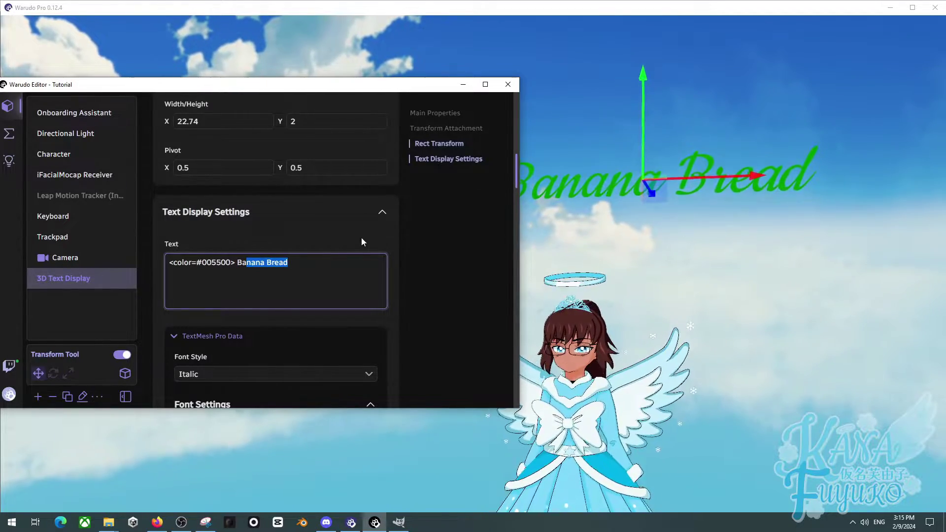
- Turn rich text off for the tagged Banana Bread text, check its display in the scene, and turn rich text back on
{"action": "scroll", "coordinate": [394, 274], "scroll_direction": "down", "scroll_amount": 8}
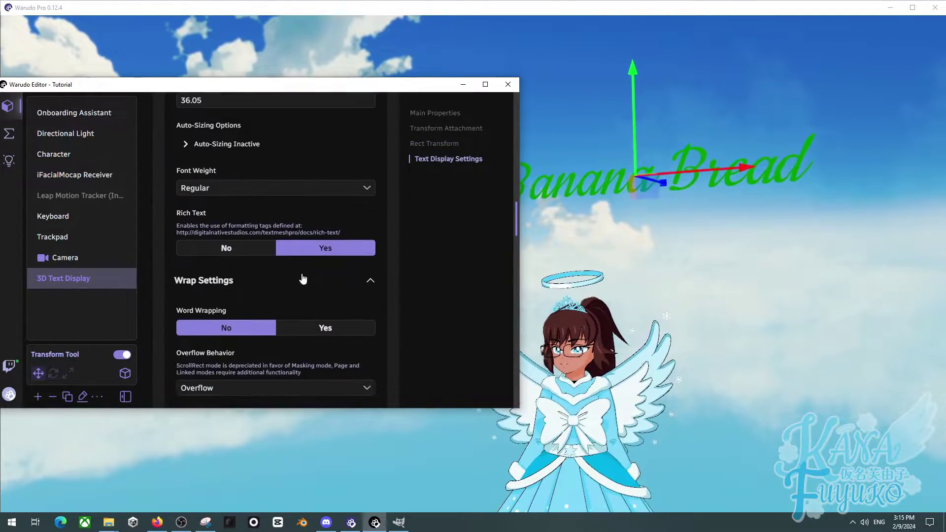
{"action": "left_click", "coordinate": [258, 248]}
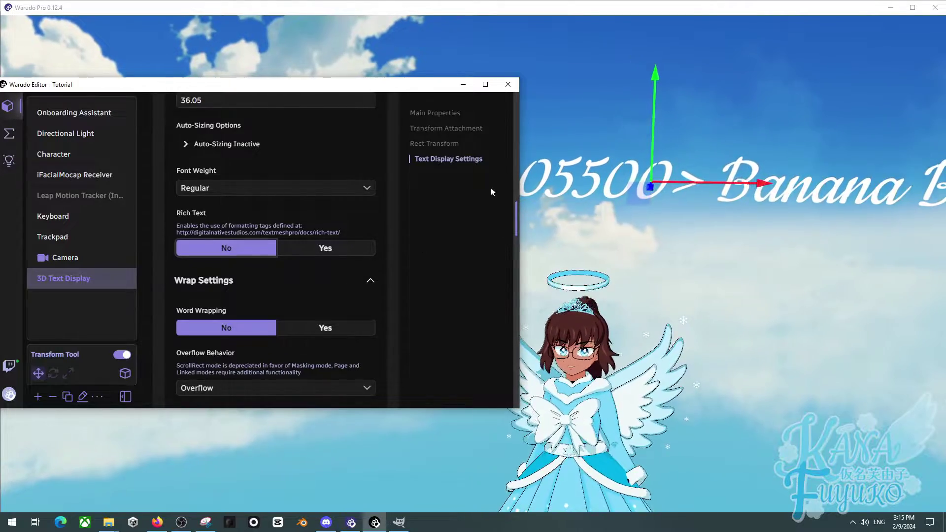
{"action": "left_click_drag", "start_coordinate": [407, 87], "coordinate": [313, 100]}
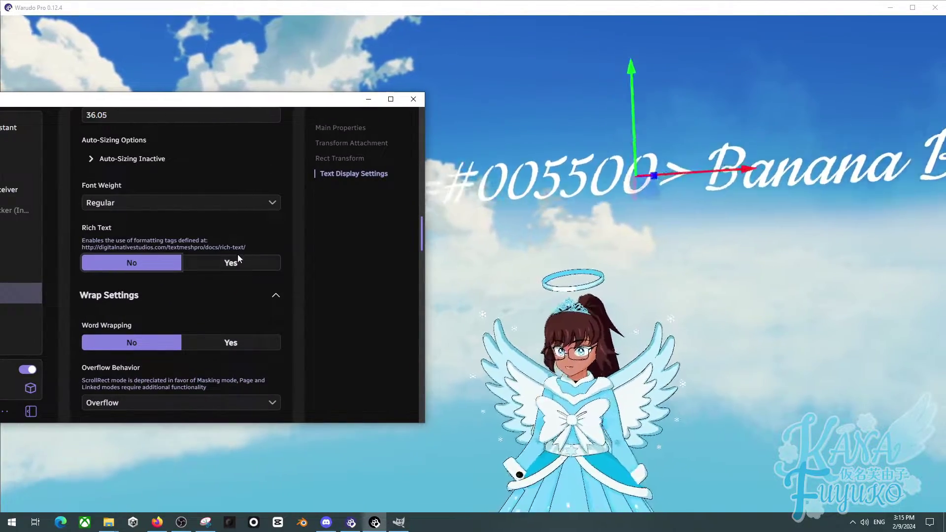
{"action": "left_click", "coordinate": [237, 261]}
- Enable word wrapping for the text and try the Ellipsis, Masking and ScrollRect overflow behaviors
{"action": "scroll", "coordinate": [221, 222], "scroll_direction": "down", "scroll_amount": 3}
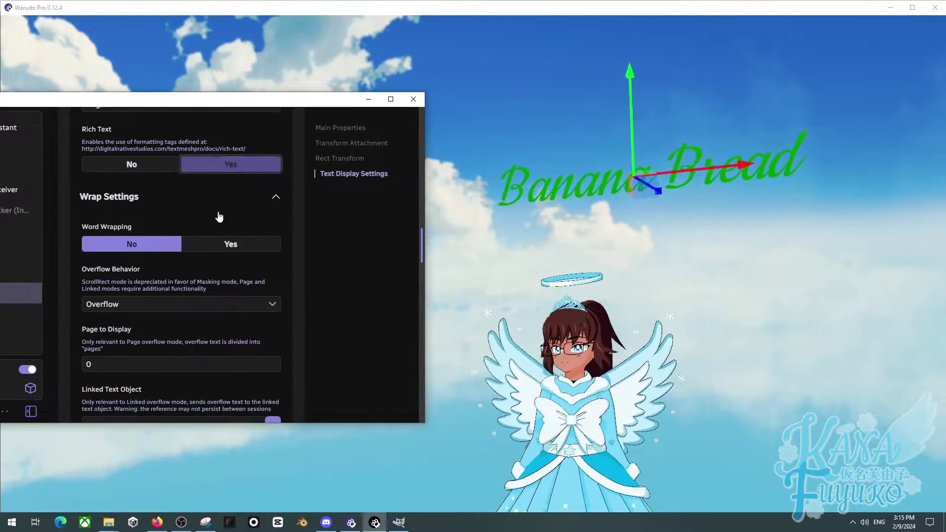
{"action": "left_click", "coordinate": [209, 243]}
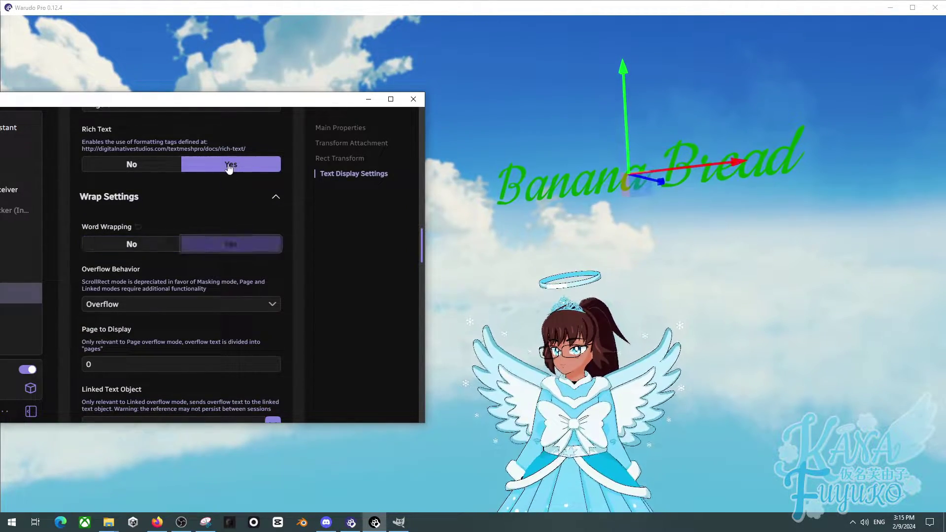
{"action": "left_click_drag", "start_coordinate": [246, 101], "coordinate": [304, 99]}
{"action": "scroll", "coordinate": [188, 280], "scroll_direction": "down", "scroll_amount": 2}
{"action": "left_click", "coordinate": [194, 252]}
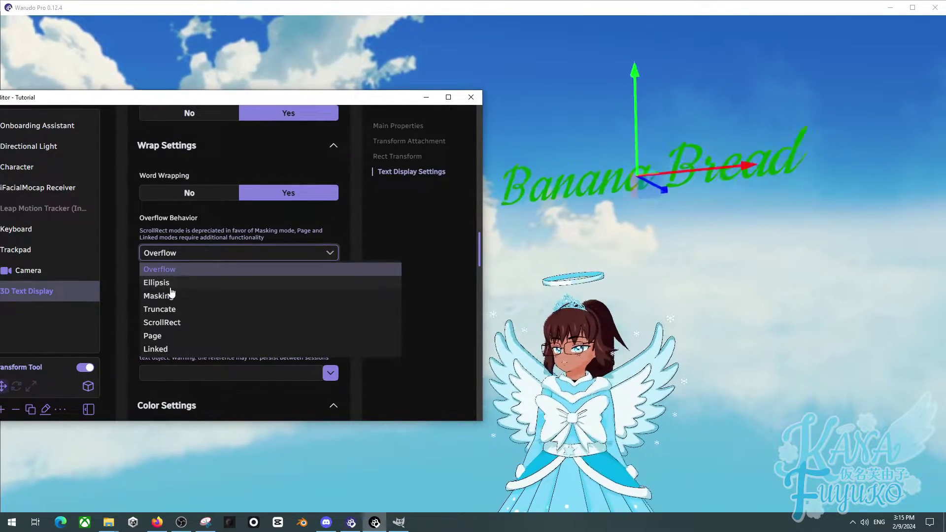
{"action": "left_click", "coordinate": [178, 282]}
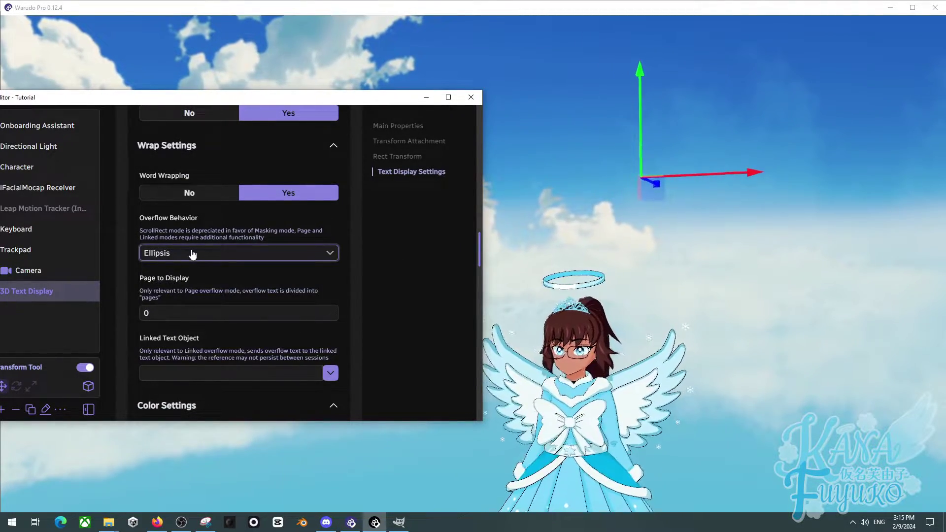
{"action": "left_click", "coordinate": [193, 253]}
{"action": "left_click", "coordinate": [177, 294]}
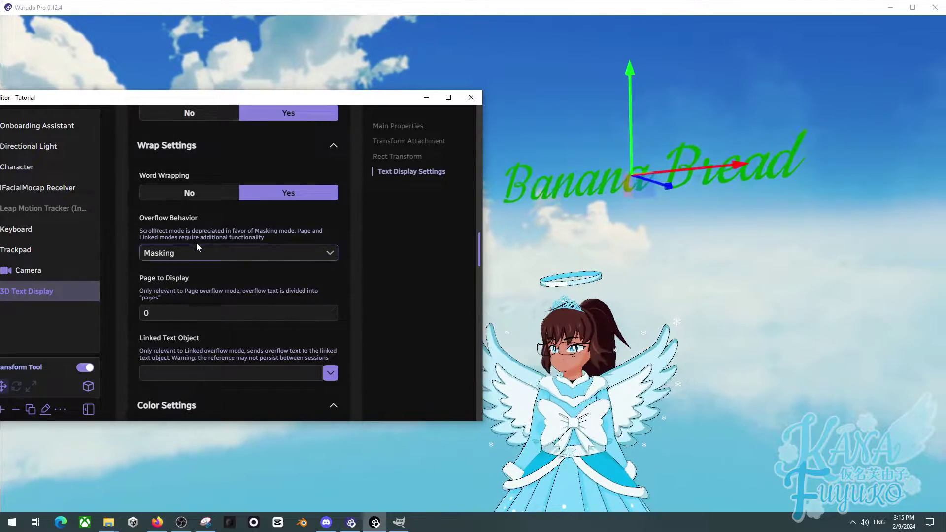
{"action": "left_click", "coordinate": [190, 254]}
{"action": "left_click", "coordinate": [187, 320]}
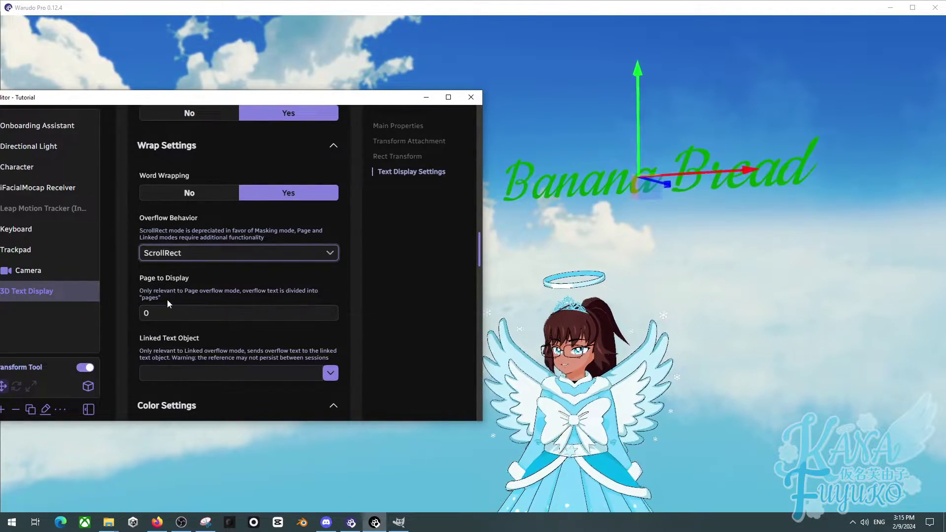
- Set the linked text object to Attachable Wrapper/Text 3D Text Display|0 and the page to display to 46
{"action": "left_click_drag", "start_coordinate": [238, 312], "coordinate": [256, 313]}
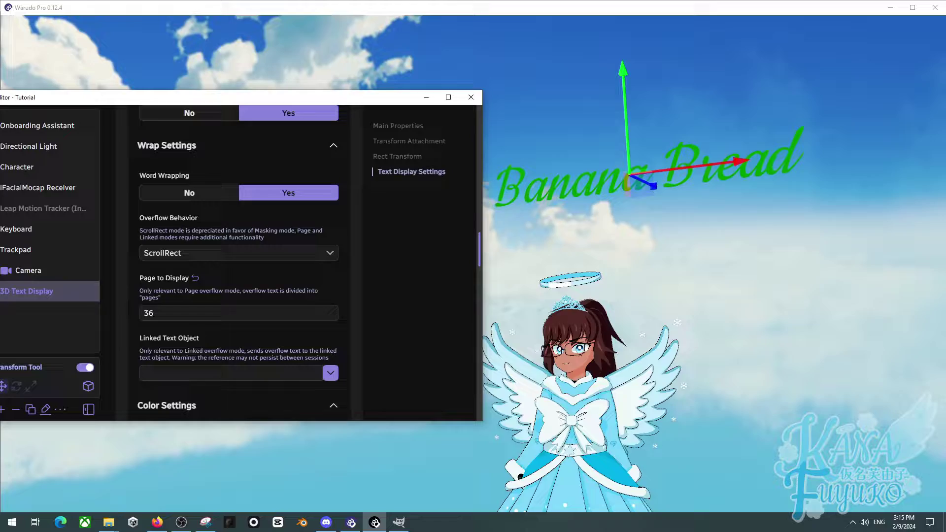
{"action": "left_click", "coordinate": [332, 375]}
{"action": "left_click", "coordinate": [234, 401]}
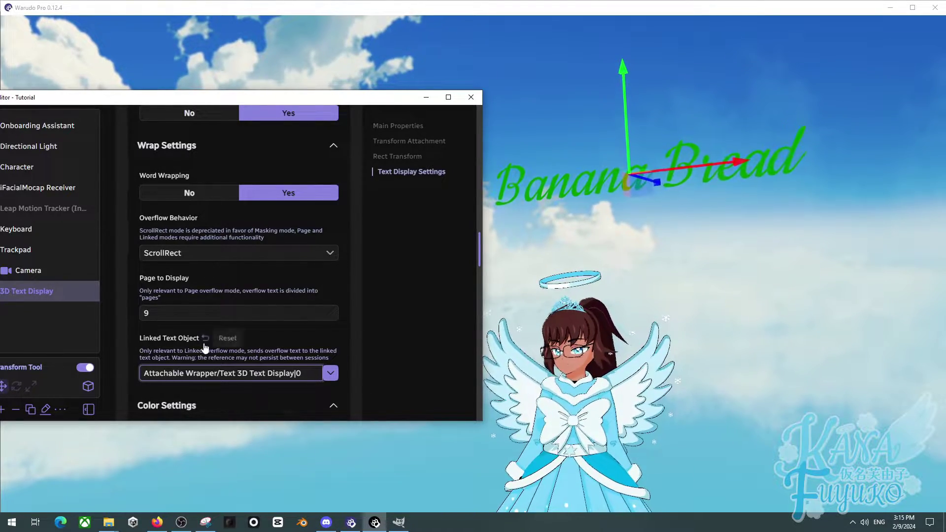
{"action": "scroll", "coordinate": [197, 316], "scroll_direction": "down", "scroll_amount": 2}
{"action": "scroll", "coordinate": [167, 251], "scroll_direction": "up", "scroll_amount": 1}
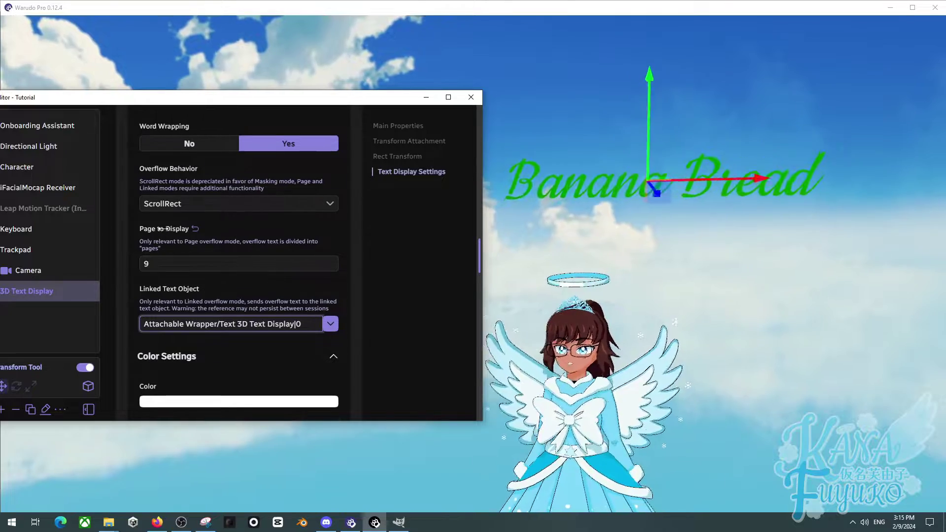
{"action": "left_click_drag", "start_coordinate": [168, 263], "coordinate": [197, 264]}
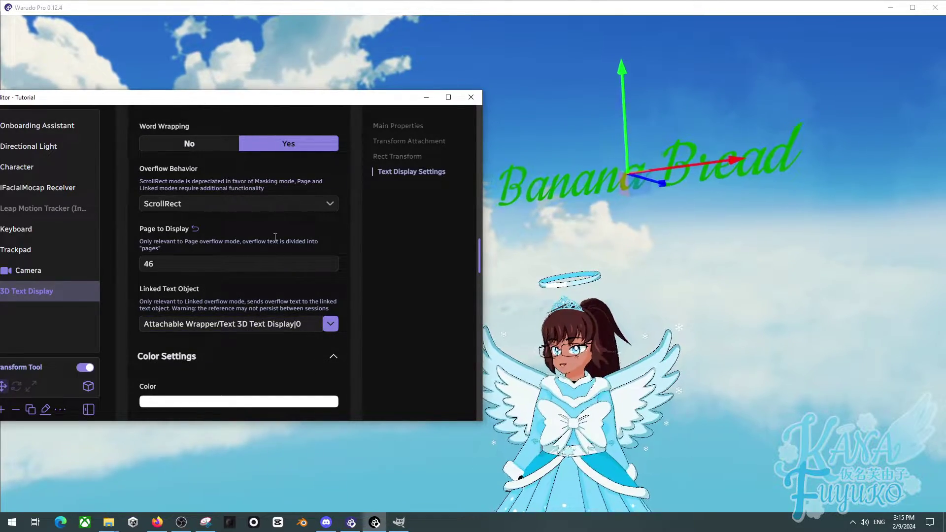
- Try the Page and Ellipsis overflow behaviors on the Banana Bread text
{"action": "left_click", "coordinate": [187, 203]}
{"action": "left_click", "coordinate": [168, 287]}
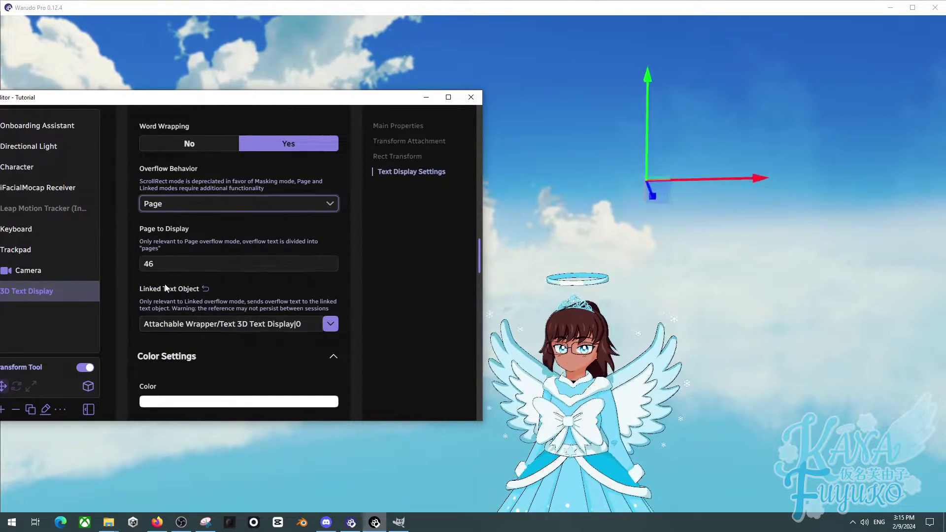
{"action": "left_click", "coordinate": [185, 203]}
{"action": "left_click", "coordinate": [188, 230]}
- Set the text's overflow behavior back to Overflow and turn off word wrapping
{"action": "left_click", "coordinate": [185, 204]}
{"action": "left_click", "coordinate": [172, 218]}
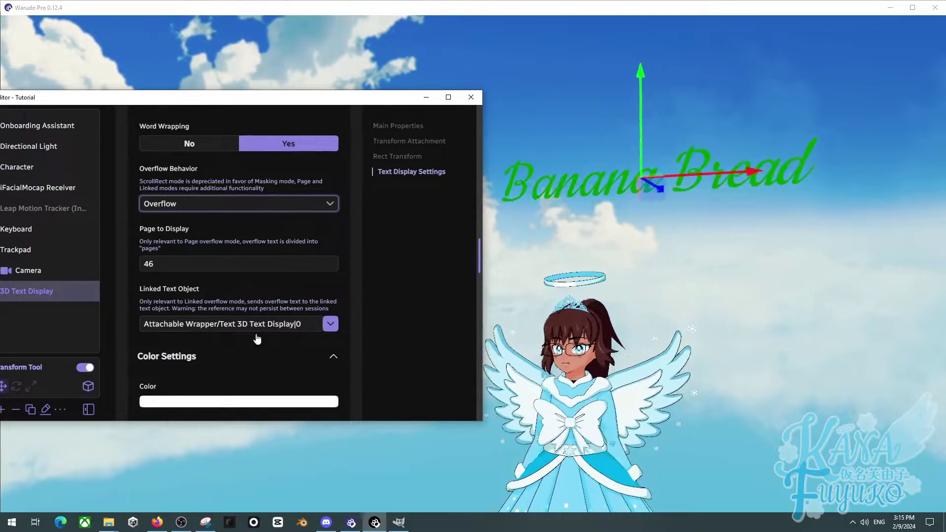
{"action": "scroll", "coordinate": [250, 249], "scroll_direction": "up", "scroll_amount": 1}
{"action": "left_click", "coordinate": [183, 197]}
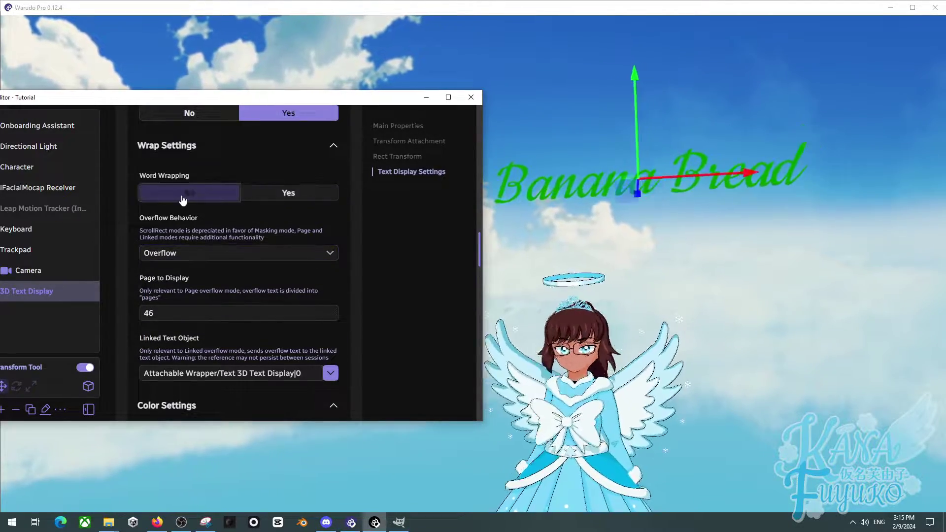
- Remove the <color=#005500> tag from in front of Banana Bread in the display text
{"action": "scroll", "coordinate": [192, 327], "scroll_direction": "down", "scroll_amount": 2}
{"action": "scroll", "coordinate": [193, 328], "scroll_direction": "down", "scroll_amount": 1}
{"action": "scroll", "coordinate": [178, 280], "scroll_direction": "up", "scroll_amount": 12}
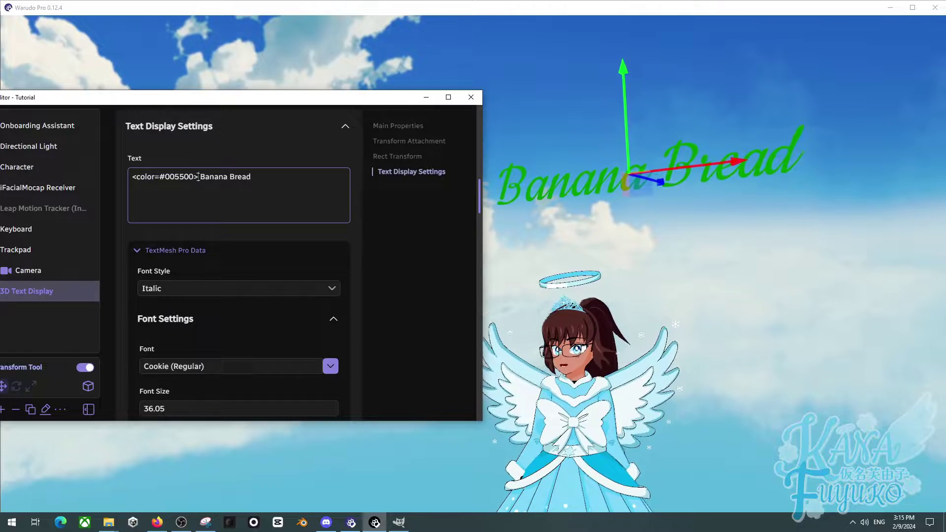
{"action": "left_click_drag", "start_coordinate": [198, 177], "coordinate": [100, 176]}
{"action": "key", "text": "BackSpace"}
- Change the Banana Bread text's base color from the color settings to a dark blue
{"action": "scroll", "coordinate": [182, 226], "scroll_direction": "down", "scroll_amount": 3}
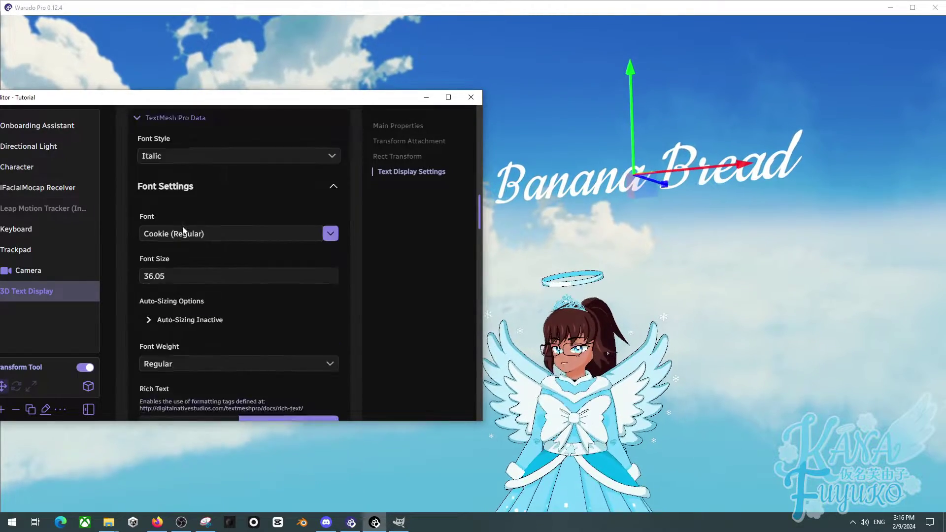
{"action": "scroll", "coordinate": [182, 226], "scroll_direction": "down", "scroll_amount": 10}
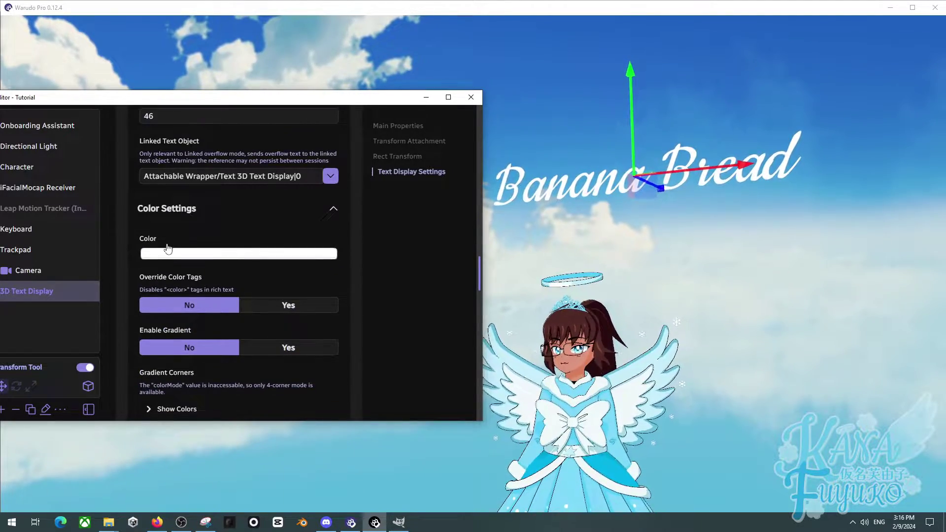
{"action": "left_click", "coordinate": [187, 254]}
{"action": "left_click_drag", "start_coordinate": [278, 169], "coordinate": [274, 159]}
{"action": "mouse_move", "coordinate": [215, 170]}
{"action": "left_mouse_down"}
{"action": "mouse_move", "coordinate": [215, 153]}
{"action": "mouse_move", "coordinate": [257, 104]}
{"action": "mouse_move", "coordinate": [249, 105]}
{"action": "mouse_move", "coordinate": [261, 148]}
{"action": "mouse_move", "coordinate": [250, 161]}
{"action": "mouse_move", "coordinate": [262, 157]}
{"action": "left_mouse_up"}
{"action": "left_click", "coordinate": [375, 293]}
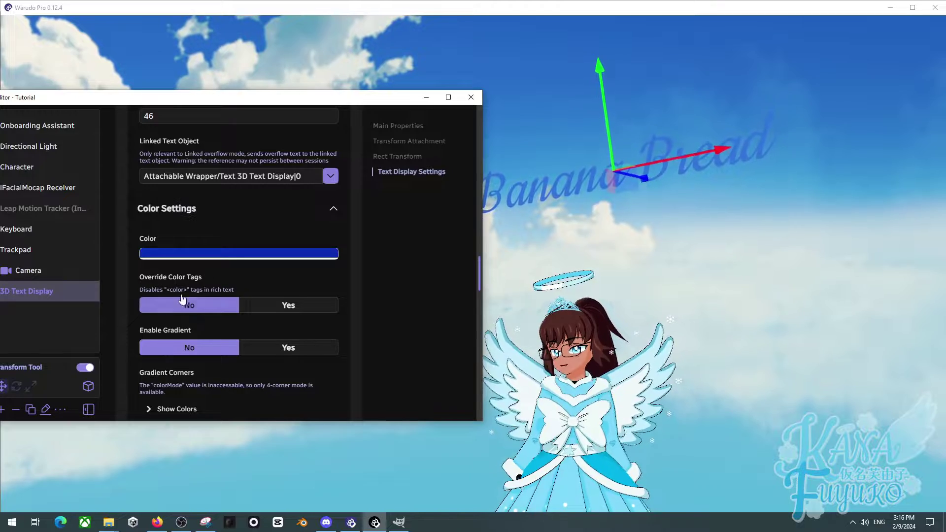
- Turn Override Color Tags on and back off, and enable the color gradient for the text
{"action": "left_click", "coordinate": [275, 306]}
{"action": "left_click", "coordinate": [187, 303]}
{"action": "left_click", "coordinate": [267, 350]}
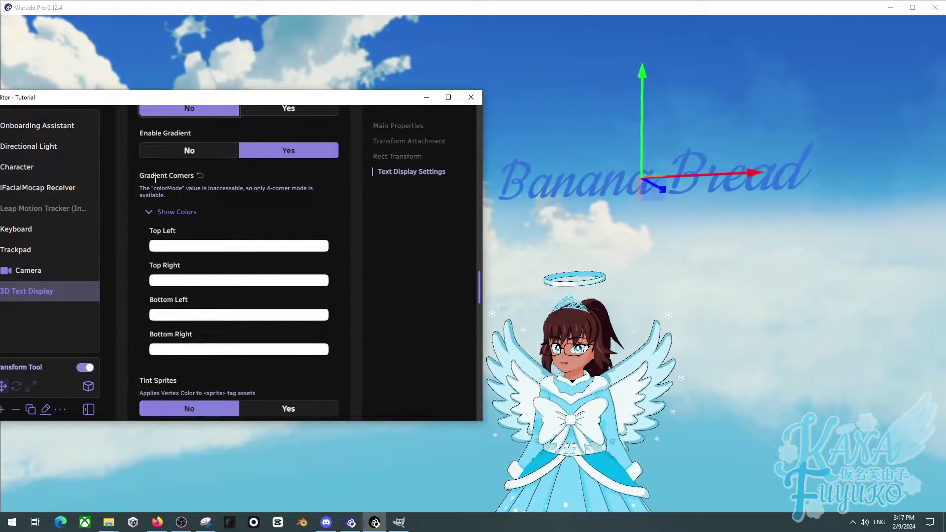
- Set the gradient's top left corner color to a dark navy blue
{"action": "left_click", "coordinate": [167, 250]}
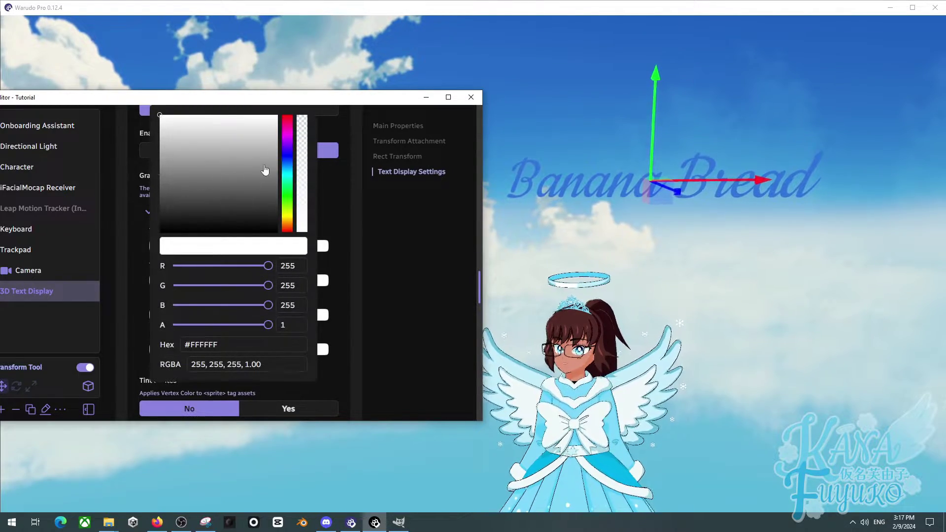
{"action": "left_click", "coordinate": [289, 167]}
{"action": "left_click_drag", "start_coordinate": [251, 163], "coordinate": [271, 204]}
{"action": "left_click", "coordinate": [336, 267]}
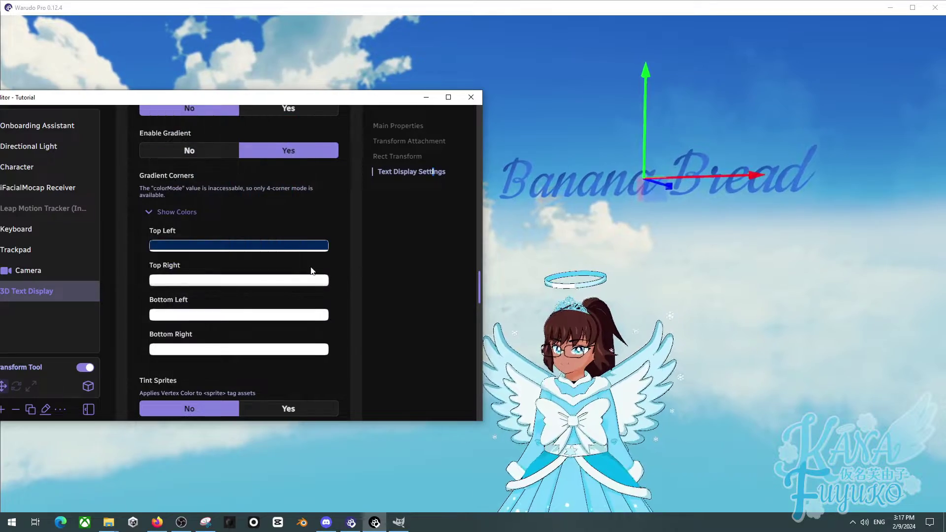
- Set the gradient's top right corner color to a vivid purple
{"action": "left_click", "coordinate": [304, 279]}
{"action": "left_click_drag", "start_coordinate": [256, 167], "coordinate": [290, 151]}
{"action": "left_click", "coordinate": [374, 241]}
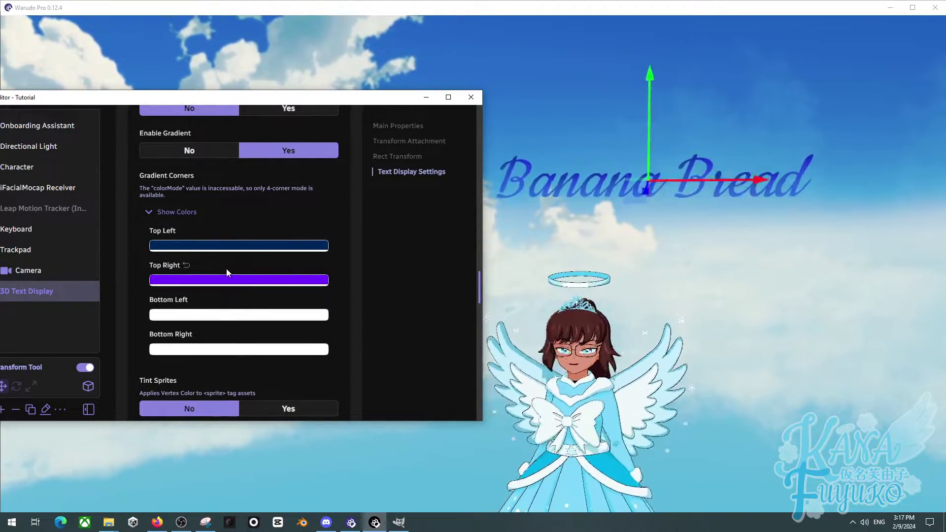
- Try Tint Sprites on for the text, and set it back to No
{"action": "scroll", "coordinate": [199, 257], "scroll_direction": "down", "scroll_amount": 3}
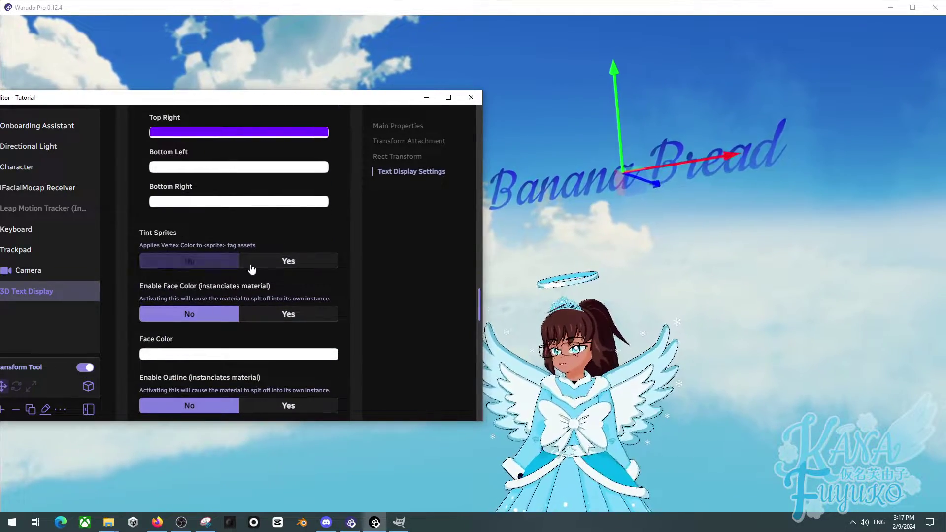
{"action": "left_click", "coordinate": [249, 267]}
{"action": "left_click", "coordinate": [188, 261]}
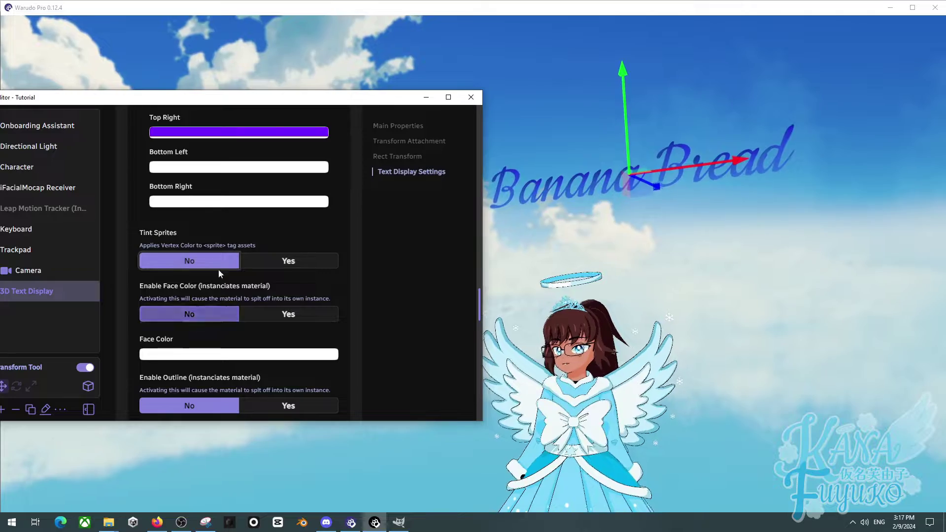
- Try Enable Face Color and the Face Color picker on the text, and set Enable Face Color back to No
{"action": "left_click", "coordinate": [255, 319]}
{"action": "left_click", "coordinate": [209, 313]}
{"action": "scroll", "coordinate": [204, 303], "scroll_direction": "down", "scroll_amount": 2}
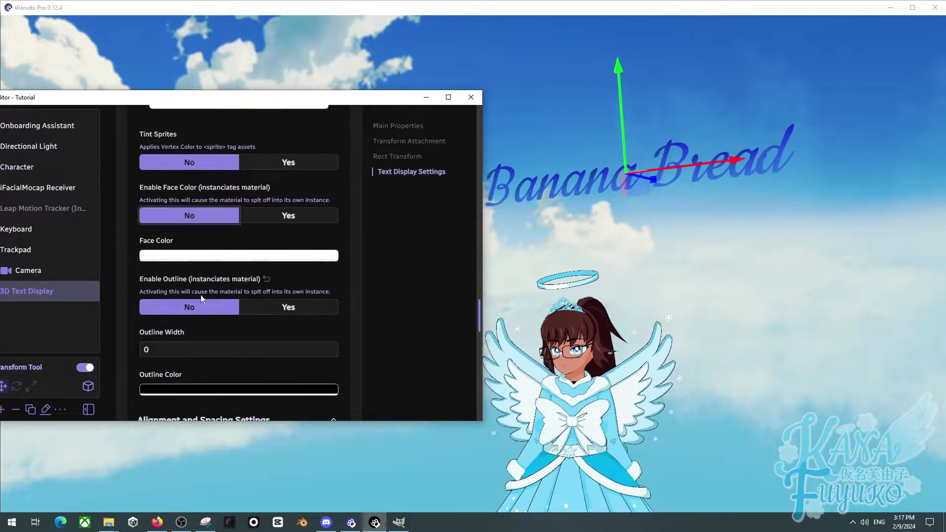
{"action": "left_click", "coordinate": [201, 255]}
{"action": "left_click_drag", "start_coordinate": [194, 199], "coordinate": [96, 32]}
{"action": "left_click", "coordinate": [318, 302]}
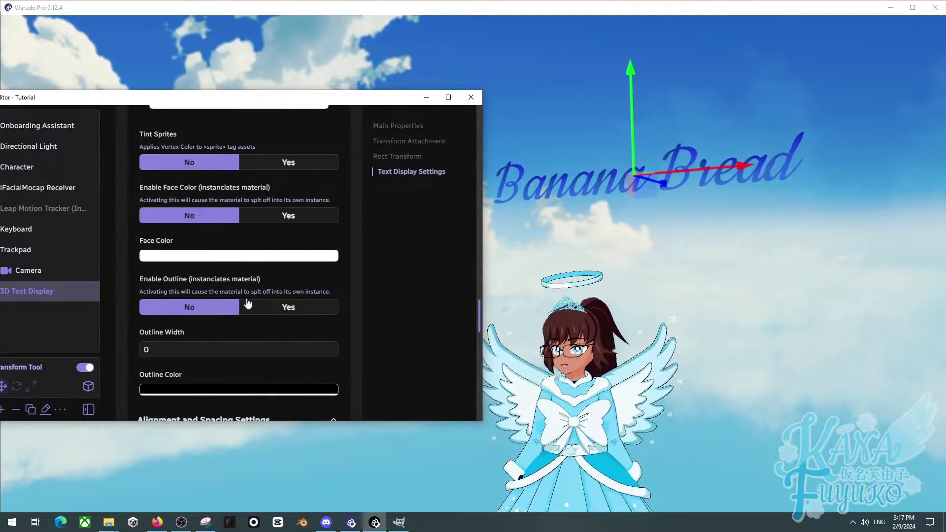
- Enable the text's outline, try out its outline color picker and set the outline width to 47.7
{"action": "left_click", "coordinate": [256, 306]}
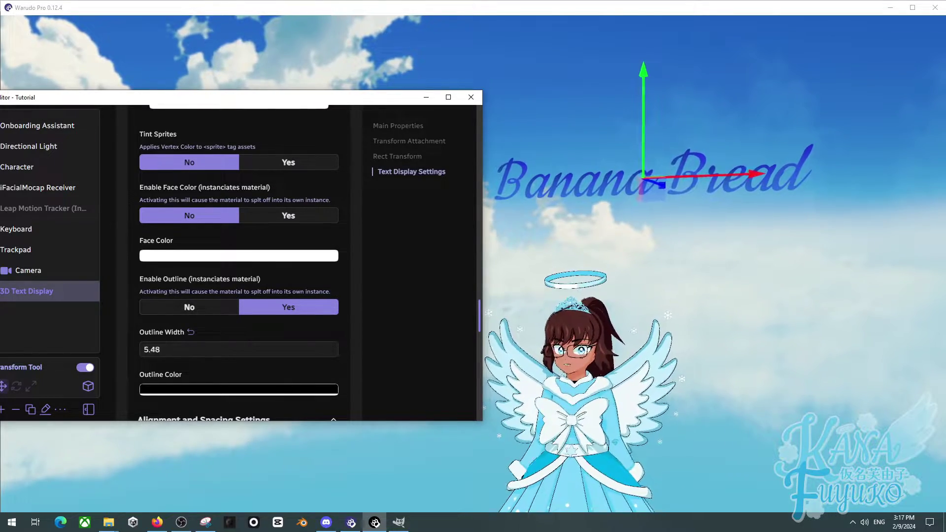
{"action": "scroll", "coordinate": [211, 311], "scroll_direction": "down", "scroll_amount": 2}
{"action": "left_click", "coordinate": [164, 290]}
{"action": "left_click_drag", "start_coordinate": [202, 196], "coordinate": [236, 258]}
{"action": "left_click", "coordinate": [315, 299]}
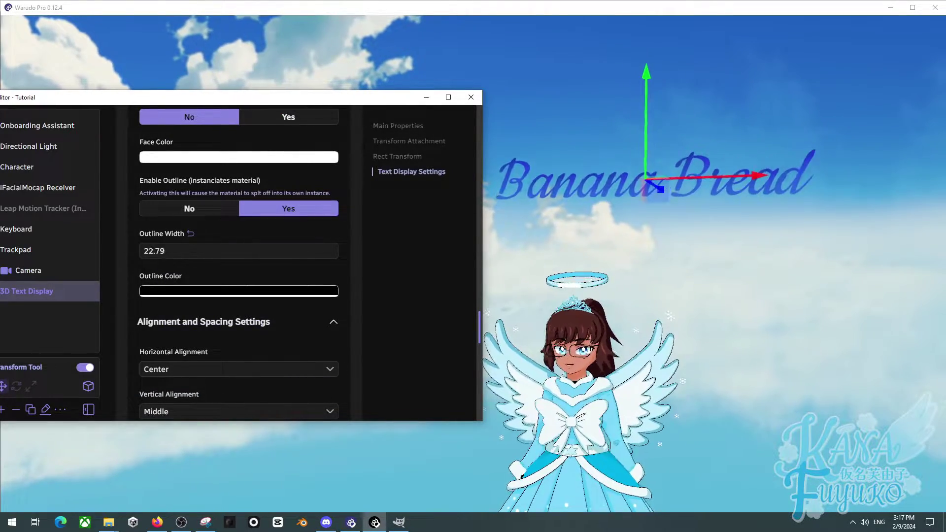
{"action": "left_click", "coordinate": [191, 234]}
{"action": "scroll", "coordinate": [246, 226], "scroll_direction": "up", "scroll_amount": 1}
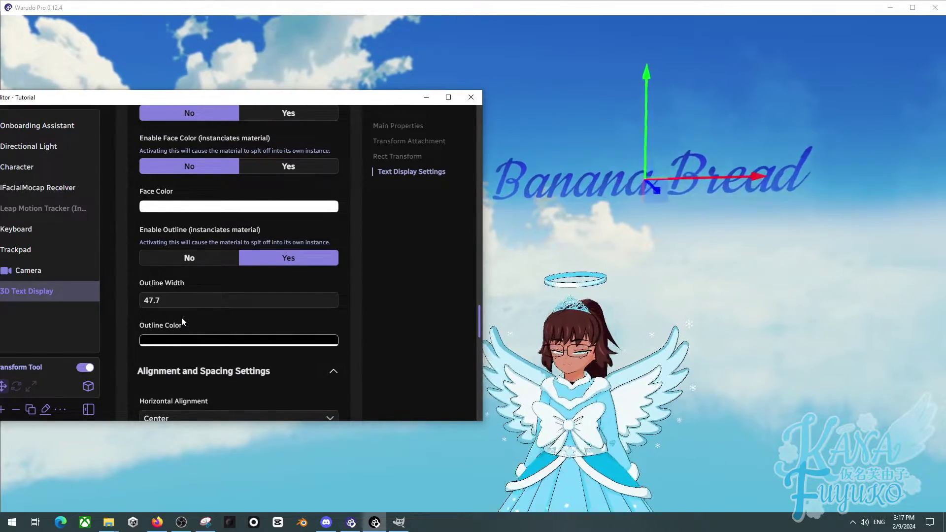
- Try the Right and Flush horizontal alignments on the text and settle on Justified
{"action": "scroll", "coordinate": [182, 317], "scroll_direction": "down", "scroll_amount": 4}
{"action": "scroll", "coordinate": [190, 240], "scroll_direction": "up", "scroll_amount": 1}
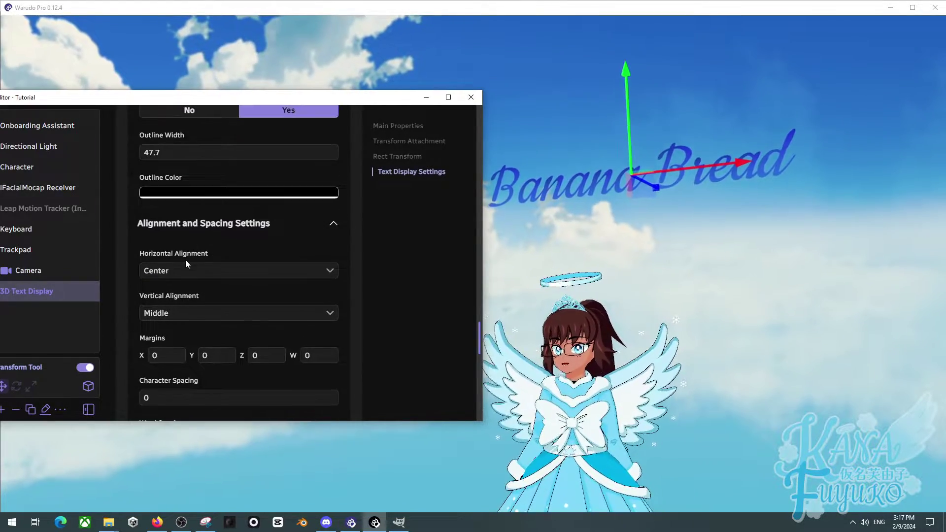
{"action": "scroll", "coordinate": [186, 266], "scroll_direction": "down", "scroll_amount": 1}
{"action": "left_click", "coordinate": [188, 221]}
{"action": "left_click", "coordinate": [179, 268]}
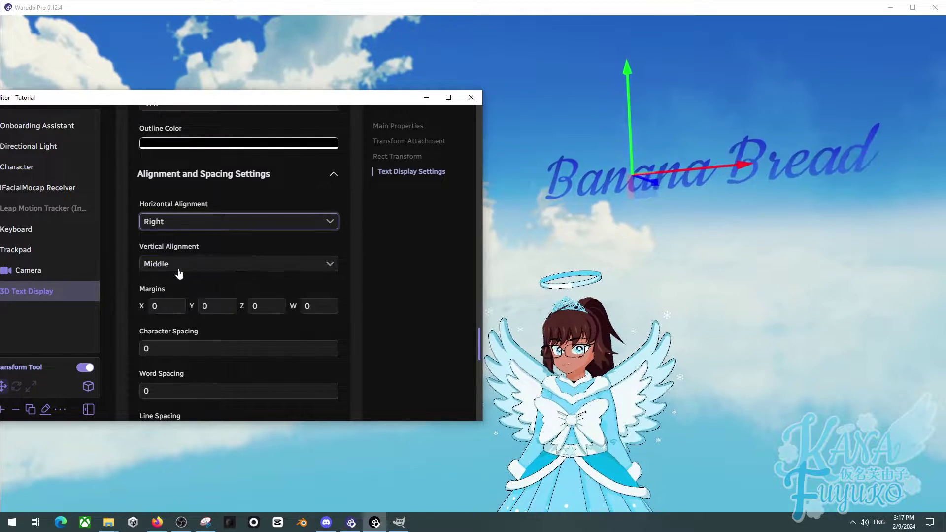
{"action": "left_click", "coordinate": [172, 226]}
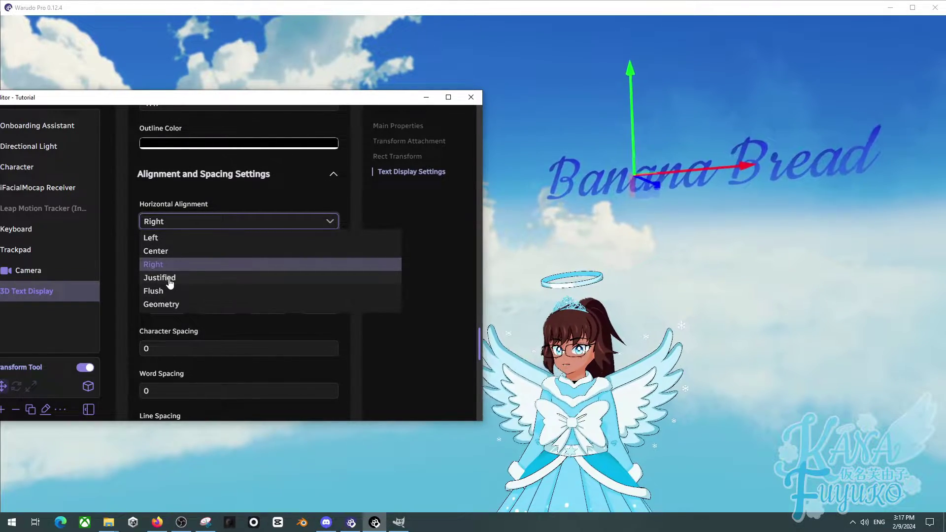
{"action": "left_click", "coordinate": [168, 279]}
{"action": "left_click", "coordinate": [181, 223]}
{"action": "left_click", "coordinate": [178, 291]}
{"action": "left_click", "coordinate": [182, 223]}
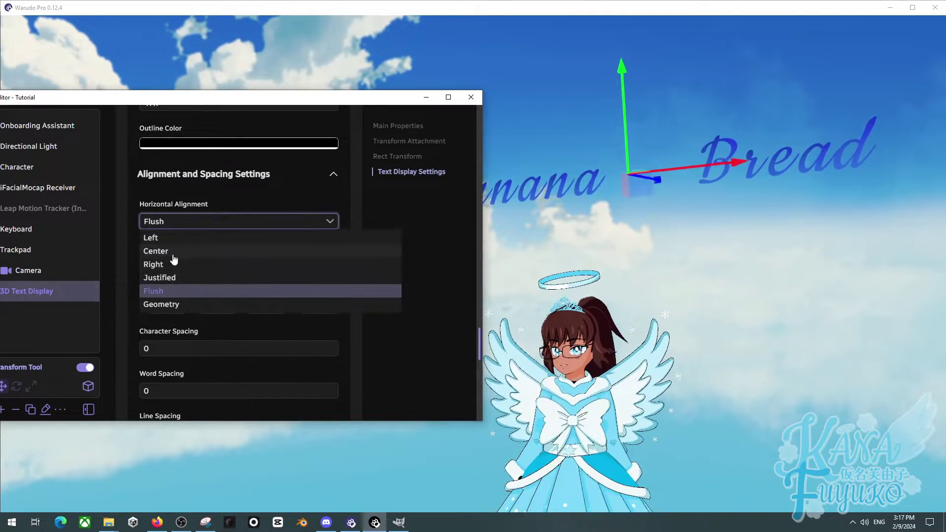
{"action": "left_click", "coordinate": [171, 278]}
- Set the text's X margin to 1.77, and try a word spacing of 21.84 before resetting it to 0
{"action": "scroll", "coordinate": [173, 277], "scroll_direction": "down", "scroll_amount": 1}
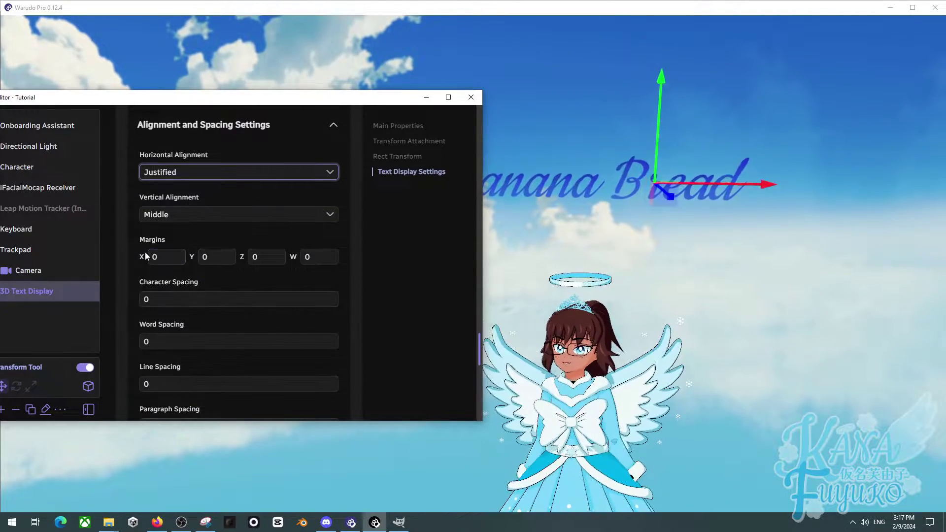
{"action": "left_click_drag", "start_coordinate": [143, 258], "coordinate": [186, 276]}
{"action": "scroll", "coordinate": [193, 296], "scroll_direction": "down", "scroll_amount": 4}
{"action": "scroll", "coordinate": [177, 246], "scroll_direction": "up", "scroll_amount": 2}
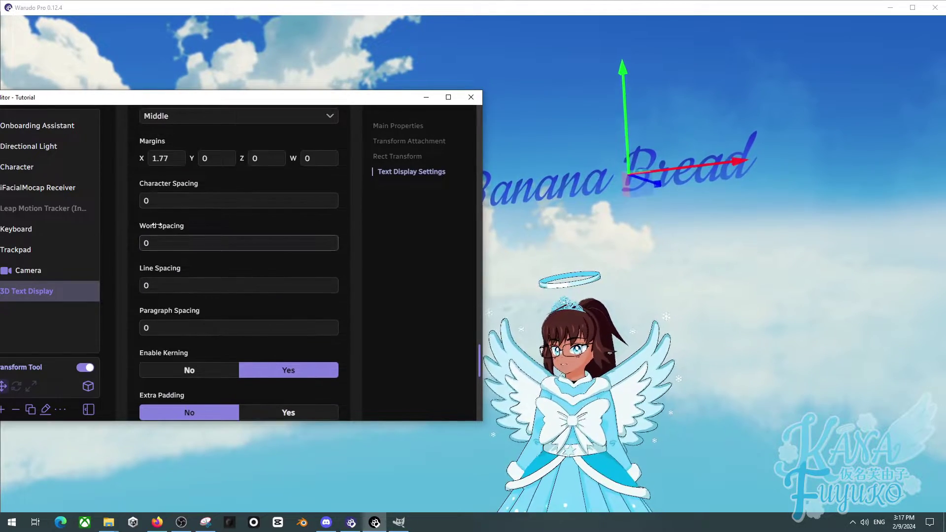
{"action": "type", "text": "3"}
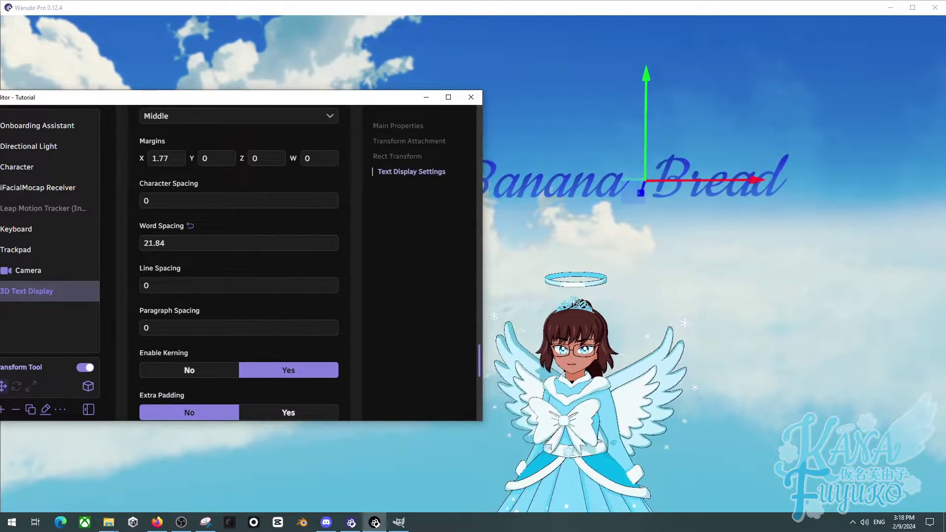
{"action": "left_click_drag", "start_coordinate": [188, 90], "coordinate": [242, 45]}
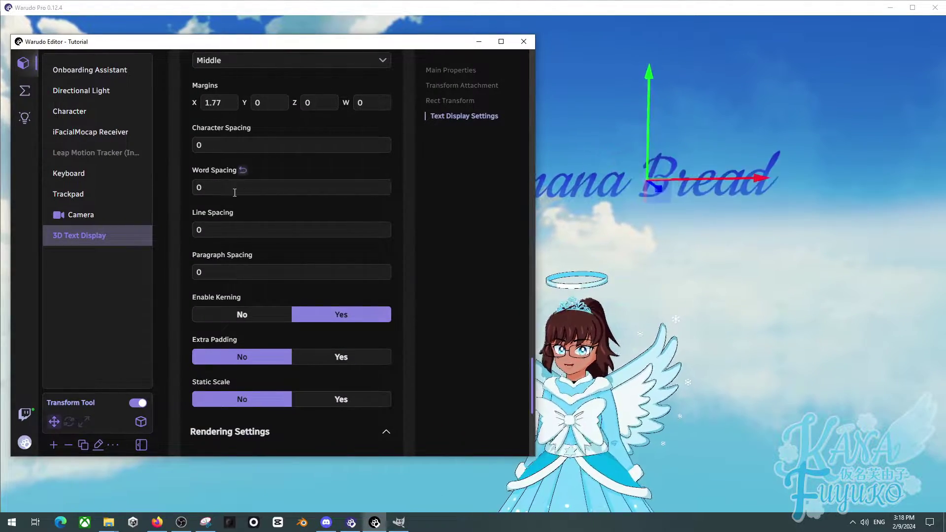
- Turn kerning off for the text and back on
{"action": "scroll", "coordinate": [235, 197], "scroll_direction": "down", "scroll_amount": 3}
{"action": "left_click", "coordinate": [284, 169]}
{"action": "left_click", "coordinate": [341, 167]}
{"action": "left_click_drag", "start_coordinate": [416, 38], "coordinate": [386, 94]}
- Look through the text's rendering settings, including the Horizontal Mapping options
{"action": "scroll", "coordinate": [315, 266], "scroll_direction": "down", "scroll_amount": 2}
{"action": "scroll", "coordinate": [305, 266], "scroll_direction": "down", "scroll_amount": 1}
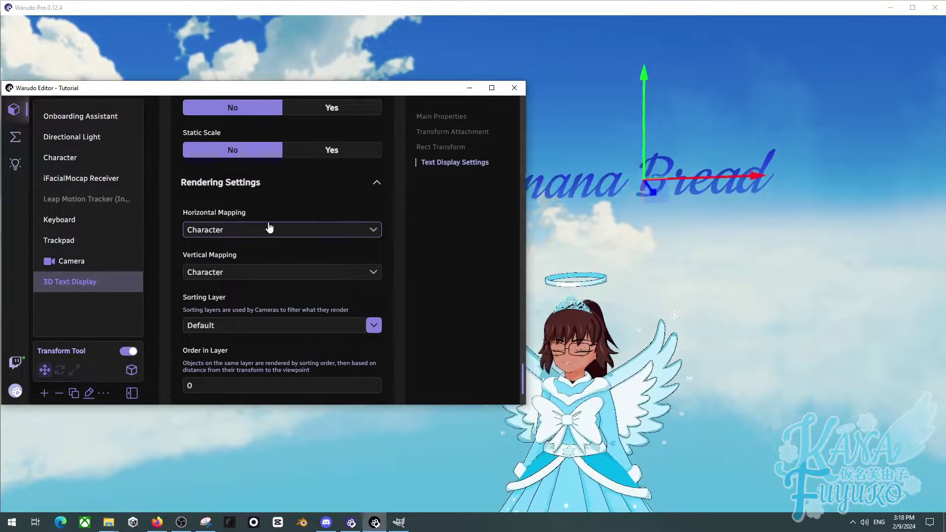
{"action": "scroll", "coordinate": [216, 234], "scroll_direction": "down", "scroll_amount": 1}
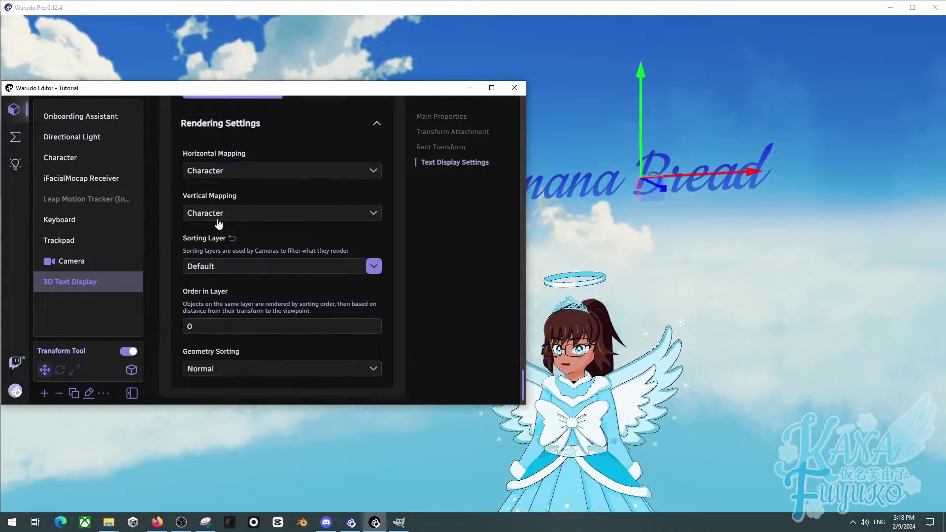
{"action": "scroll", "coordinate": [221, 220], "scroll_direction": "up", "scroll_amount": 1}
{"action": "left_click", "coordinate": [230, 209]}
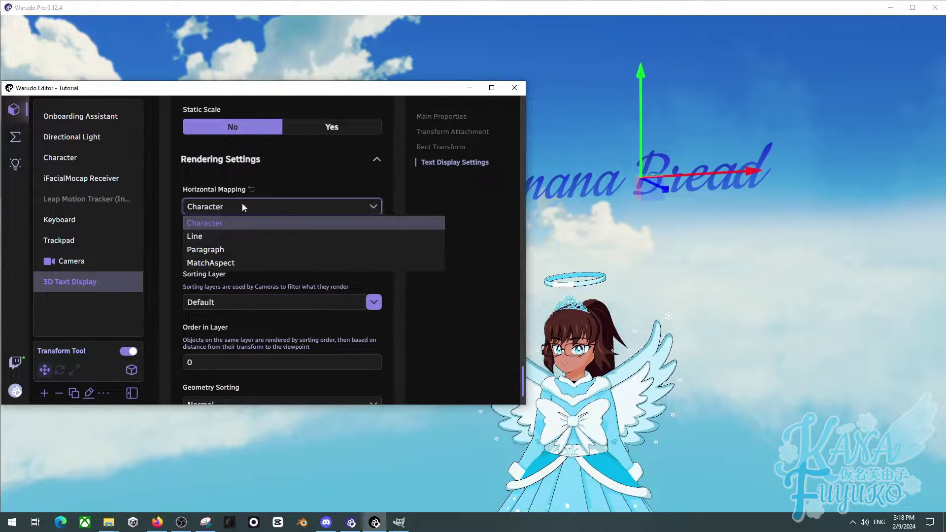
- Try Order in Layer values of 8 and -12 for the text, and reset the order to 0
{"action": "left_click", "coordinate": [374, 341]}
{"action": "scroll", "coordinate": [315, 315], "scroll_direction": "down", "scroll_amount": 1}
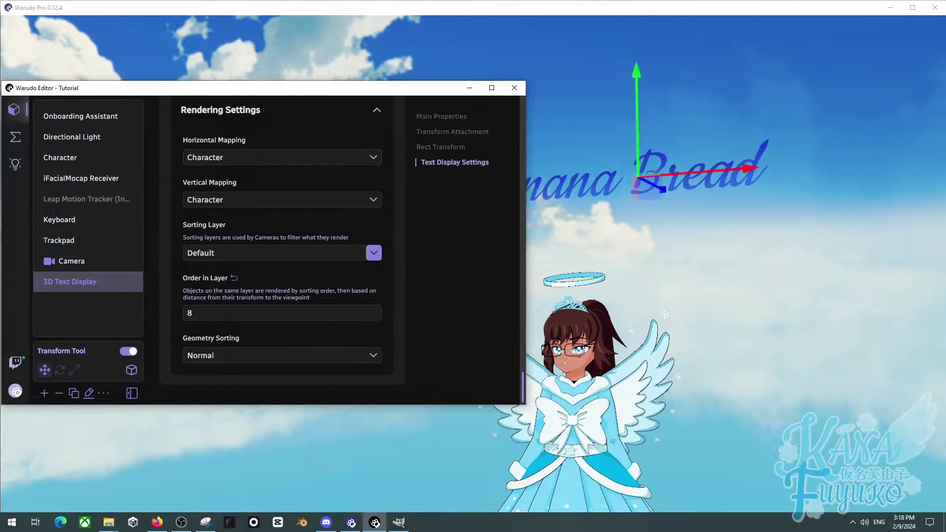
{"action": "left_click", "coordinate": [214, 313]}
{"action": "type", "text": "-12"}
{"action": "left_click", "coordinate": [235, 278]}
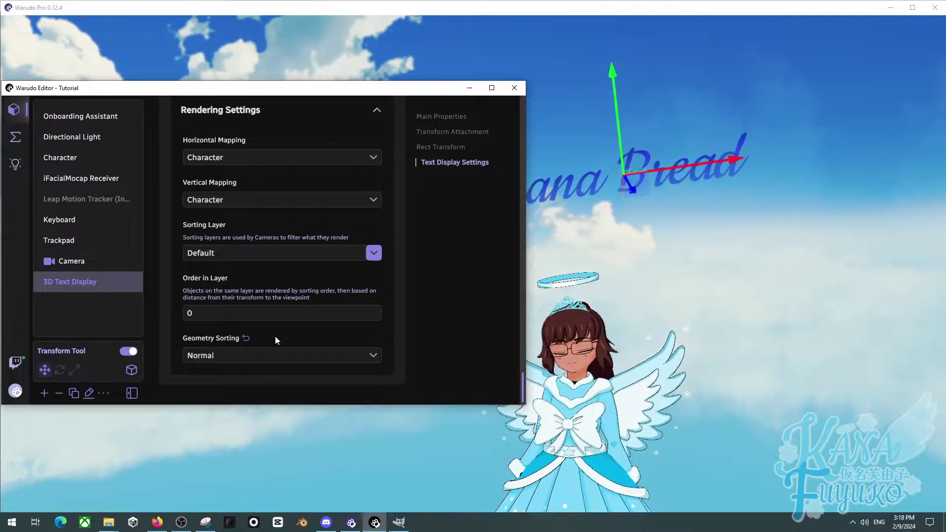
- Move the Banana Bread text down and left so it sits just above the character's halo, at about X -0.14, Y 0.53
{"action": "scroll", "coordinate": [274, 335], "scroll_direction": "up", "scroll_amount": 4}
{"action": "scroll", "coordinate": [273, 328], "scroll_direction": "up", "scroll_amount": 10}
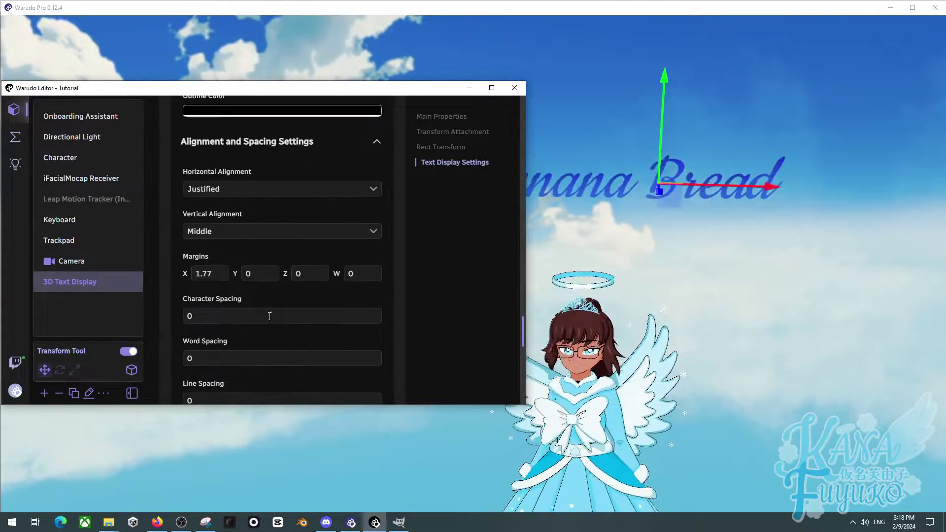
{"action": "scroll", "coordinate": [275, 306], "scroll_direction": "up", "scroll_amount": 20}
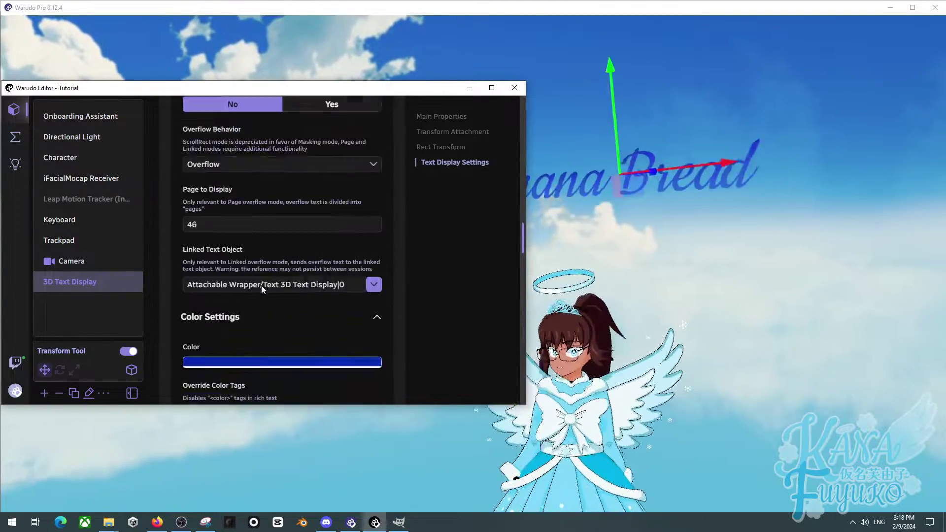
{"action": "scroll", "coordinate": [282, 268], "scroll_direction": "up", "scroll_amount": 4}
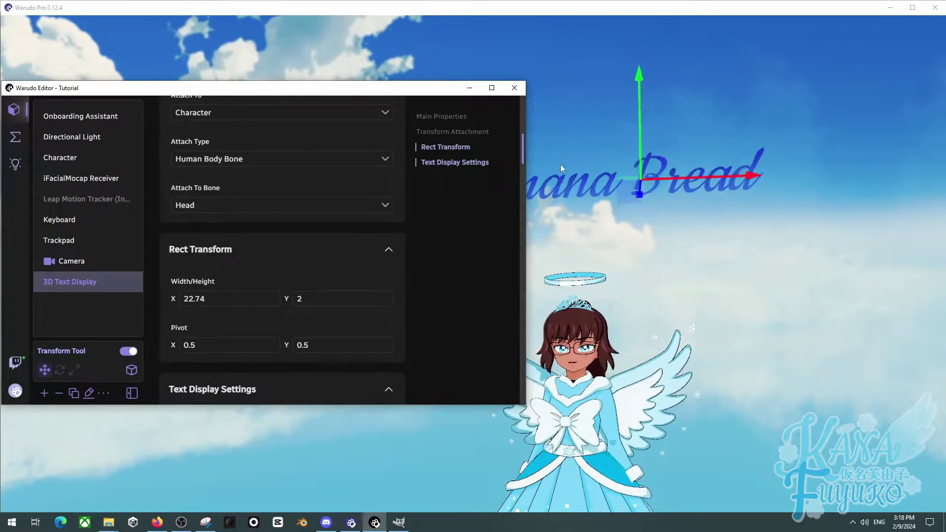
{"action": "left_click_drag", "start_coordinate": [622, 79], "coordinate": [619, 147]}
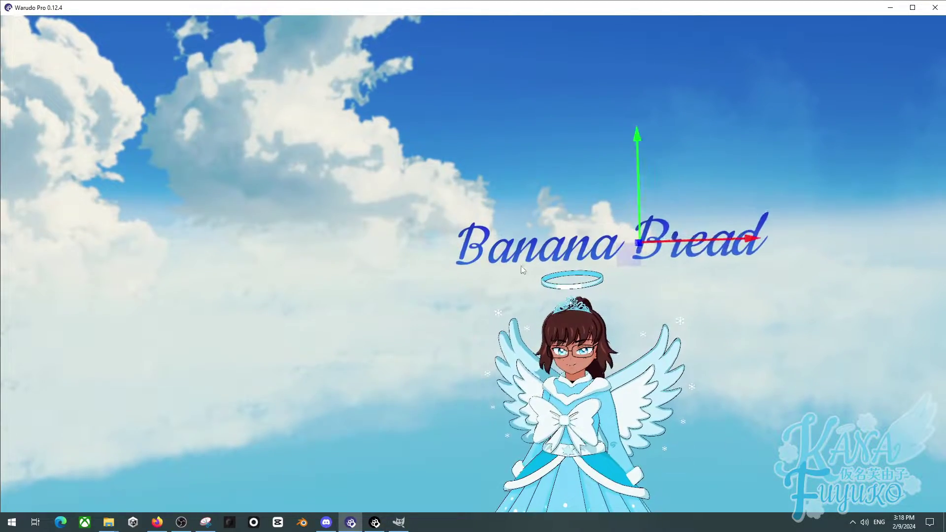
{"action": "scroll", "coordinate": [488, 394], "scroll_direction": "up", "scroll_amount": 5}
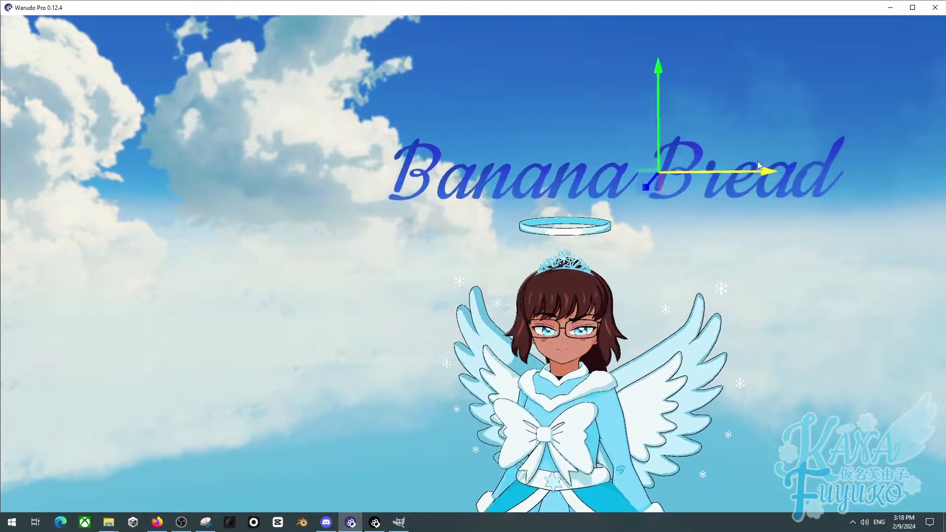
{"action": "left_click_drag", "start_coordinate": [759, 167], "coordinate": [711, 168]}
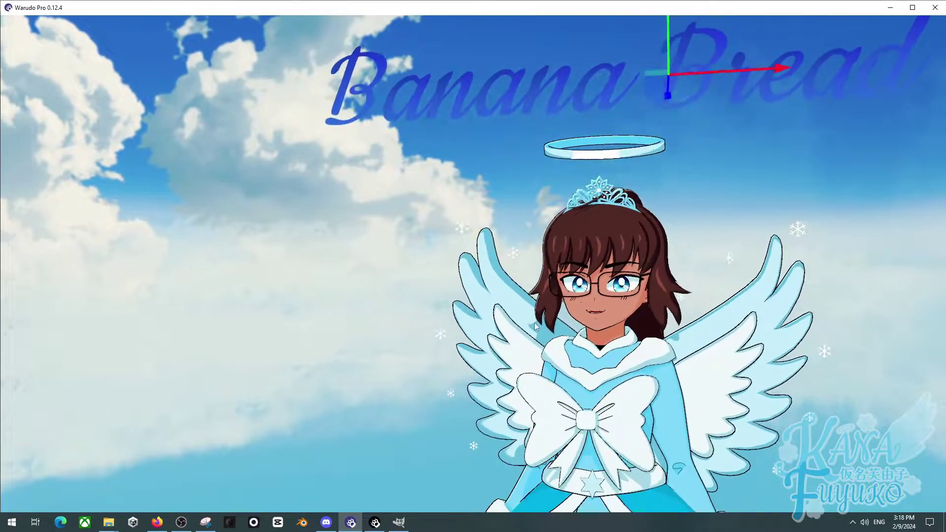
- Examine the text above the character from other camera angles, and look over its transform and attachment settings in the editor
{"action": "mouse_move", "coordinate": [526, 325]}
{"action": "left_mouse_down"}
{"action": "mouse_move", "coordinate": [512, 326]}
{"action": "mouse_move", "coordinate": [536, 318]}
{"action": "left_mouse_up"}
{"action": "scroll", "coordinate": [558, 312], "scroll_direction": "up", "scroll_amount": 1}
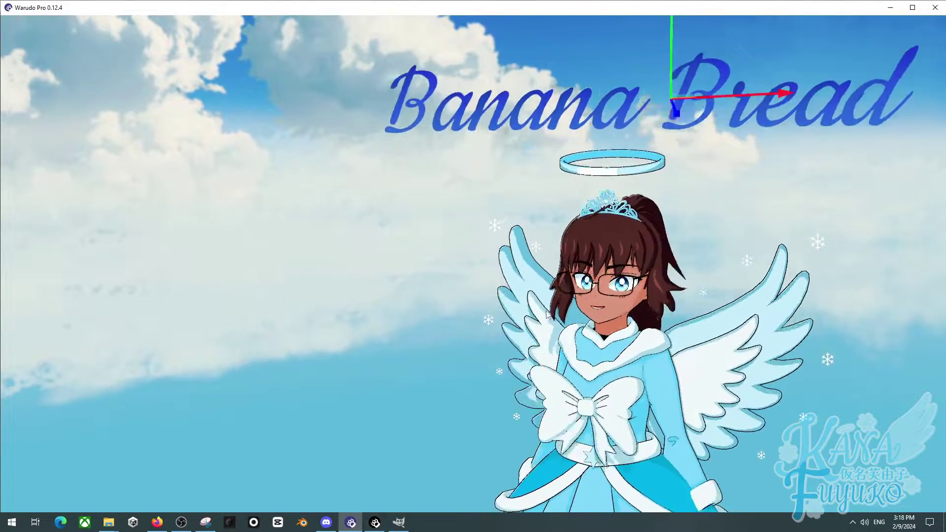
{"action": "mouse_move", "coordinate": [565, 296]}
{"action": "middle_mouse_down"}
{"action": "mouse_move", "coordinate": [566, 285]}
{"action": "mouse_move", "coordinate": [541, 313]}
{"action": "mouse_move", "coordinate": [554, 302]}
{"action": "middle_mouse_up"}
{"action": "scroll", "coordinate": [554, 302], "scroll_direction": "up", "scroll_amount": 1}
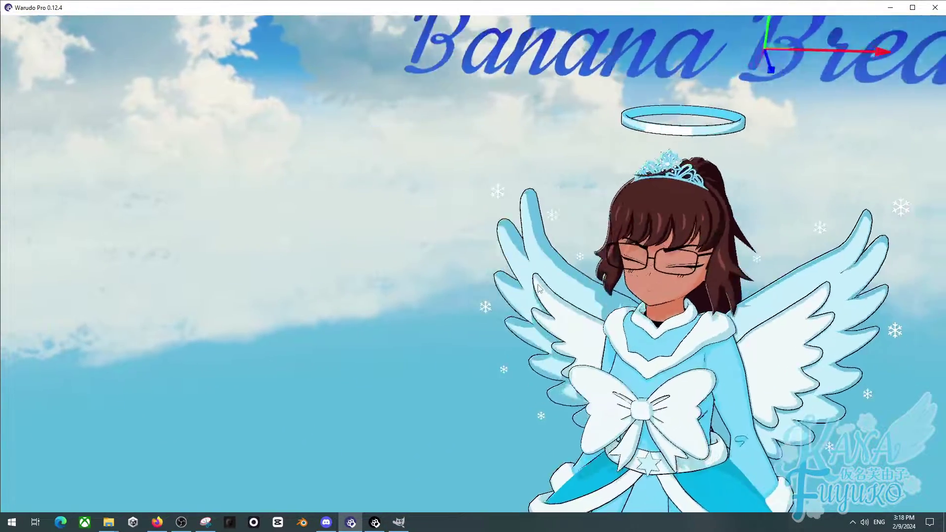
{"action": "left_click", "coordinate": [374, 513]}
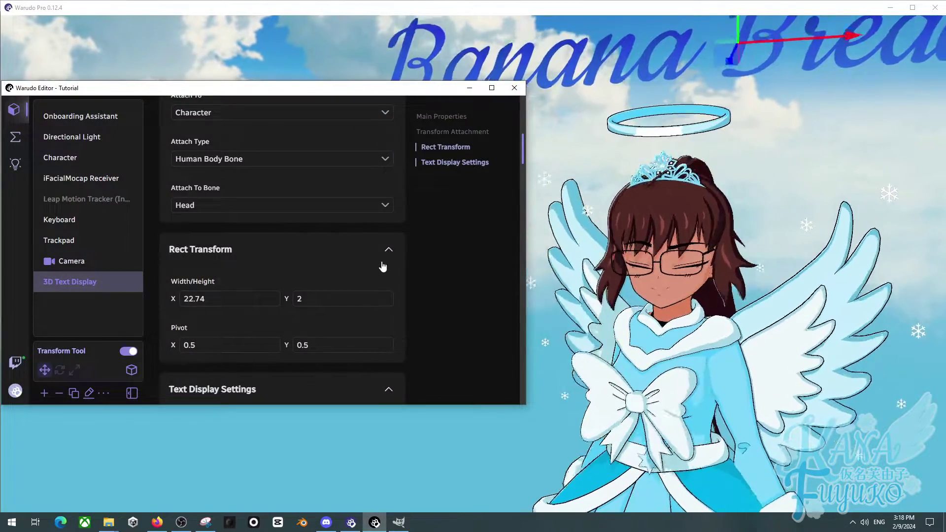
{"action": "scroll", "coordinate": [374, 256], "scroll_direction": "up", "scroll_amount": 10}
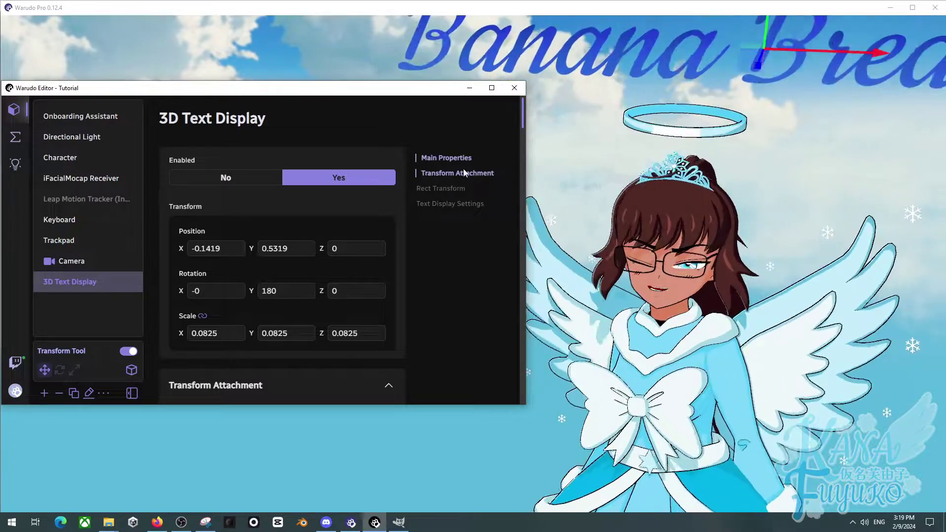
{"action": "scroll", "coordinate": [392, 248], "scroll_direction": "down", "scroll_amount": 3}
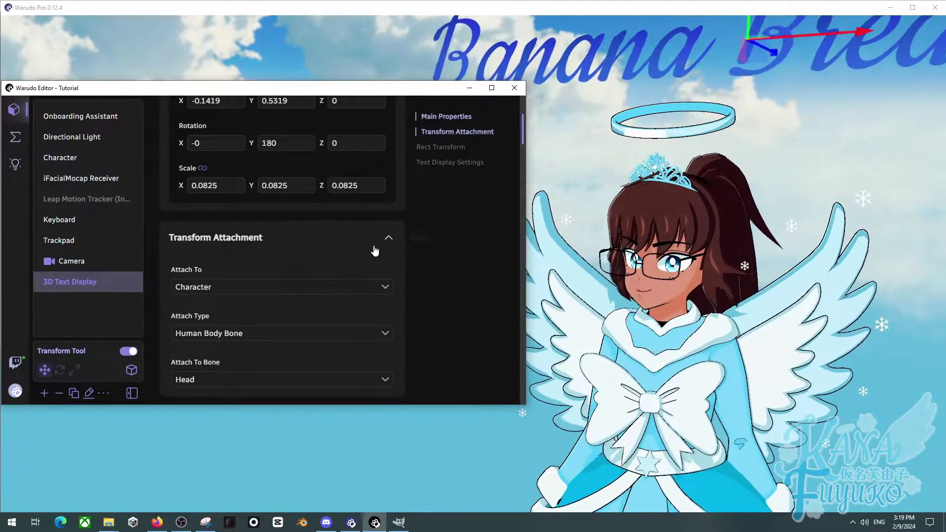
{"action": "scroll", "coordinate": [340, 222], "scroll_direction": "up", "scroll_amount": 1}
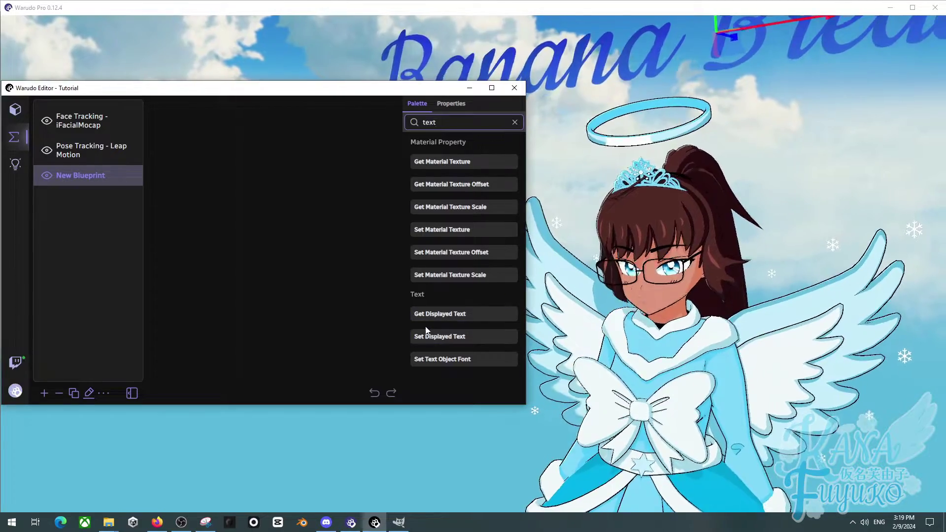
- Add the Get Displayed Text, Set Displayed Text and Set Text Object Font nodes side by side in the new blueprint
{"action": "left_click_drag", "start_coordinate": [133, 144], "coordinate": [169, 162]}
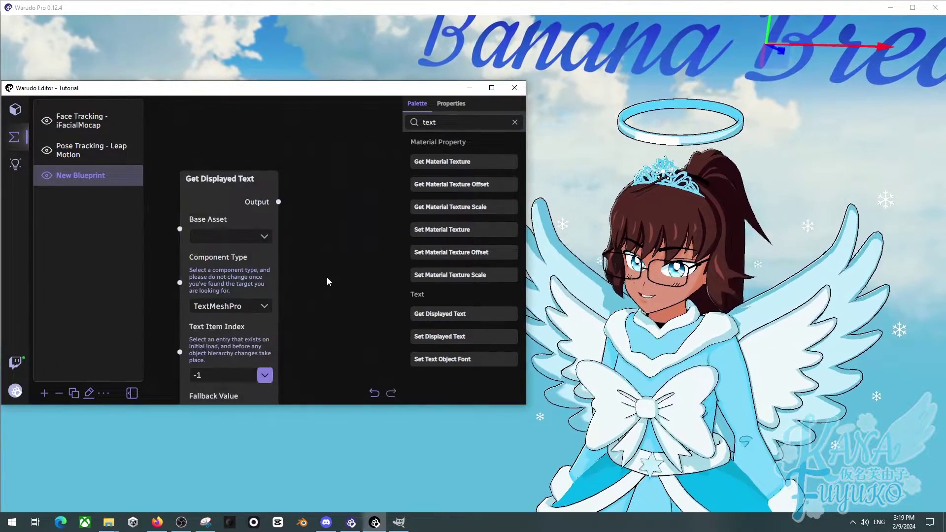
{"action": "scroll", "coordinate": [347, 276], "scroll_direction": "down", "scroll_amount": 2}
{"action": "left_click_drag", "start_coordinate": [355, 259], "coordinate": [330, 196]}
{"action": "left_click_drag", "start_coordinate": [372, 285], "coordinate": [303, 183]}
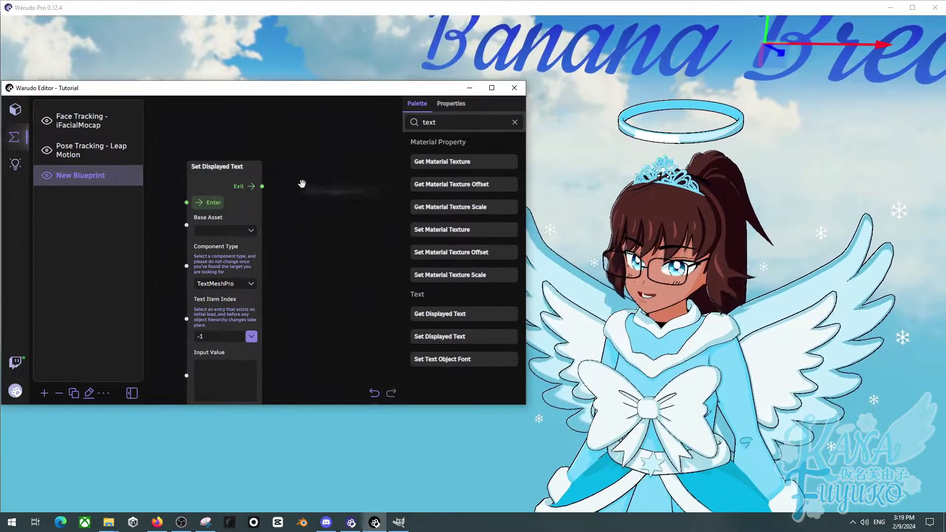
{"action": "scroll", "coordinate": [289, 210], "scroll_direction": "down", "scroll_amount": 2}
{"action": "left_click_drag", "start_coordinate": [276, 229], "coordinate": [325, 224]}
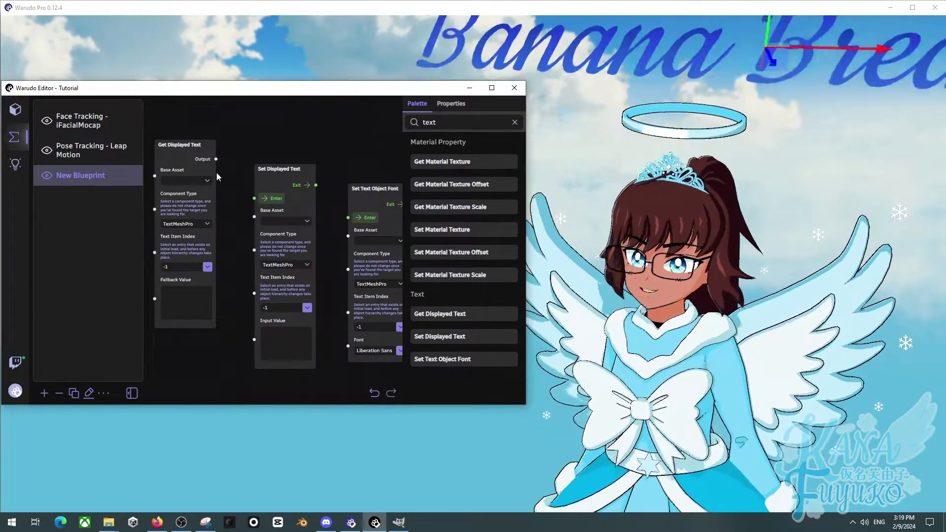
- Set the Set Displayed Text node's base asset to 3D Text Display, with TextMeshPro as its component type
{"action": "left_click_drag", "start_coordinate": [194, 148], "coordinate": [193, 178]}
{"action": "left_click_drag", "start_coordinate": [339, 257], "coordinate": [301, 256]}
{"action": "left_click", "coordinate": [345, 291]}
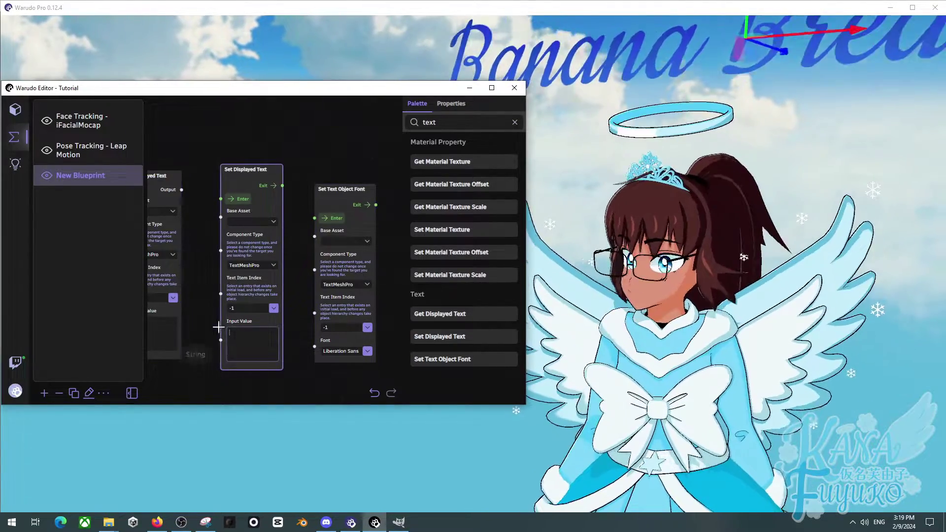
{"action": "scroll", "coordinate": [216, 327], "scroll_direction": "up", "scroll_amount": 2}
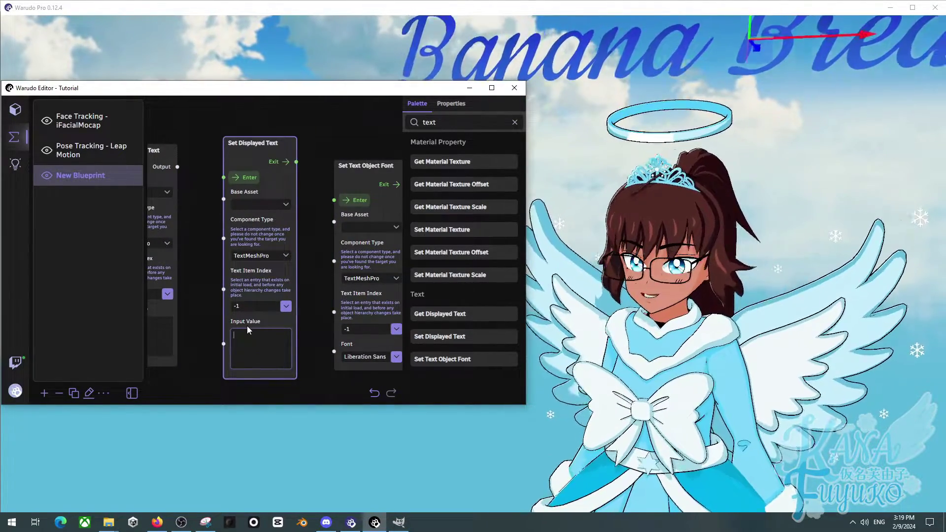
{"action": "left_click", "coordinate": [255, 207]}
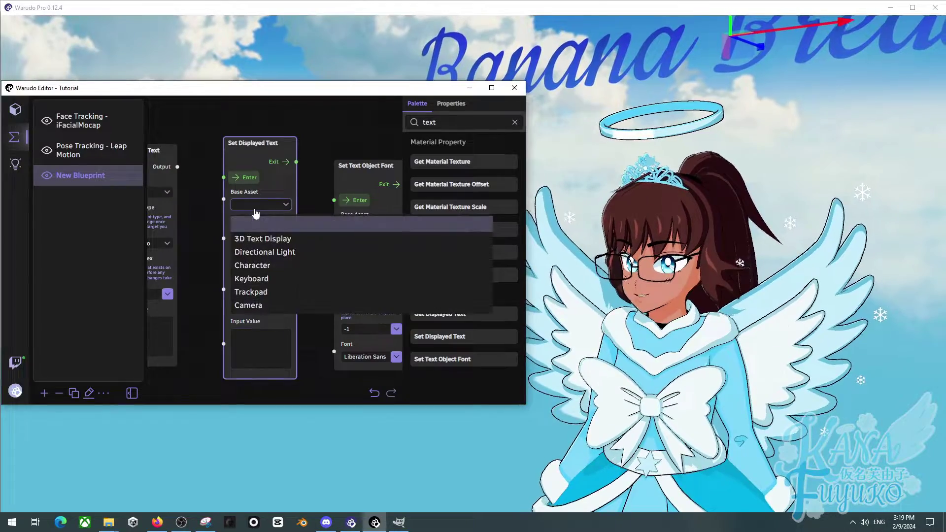
{"action": "left_click", "coordinate": [257, 240]}
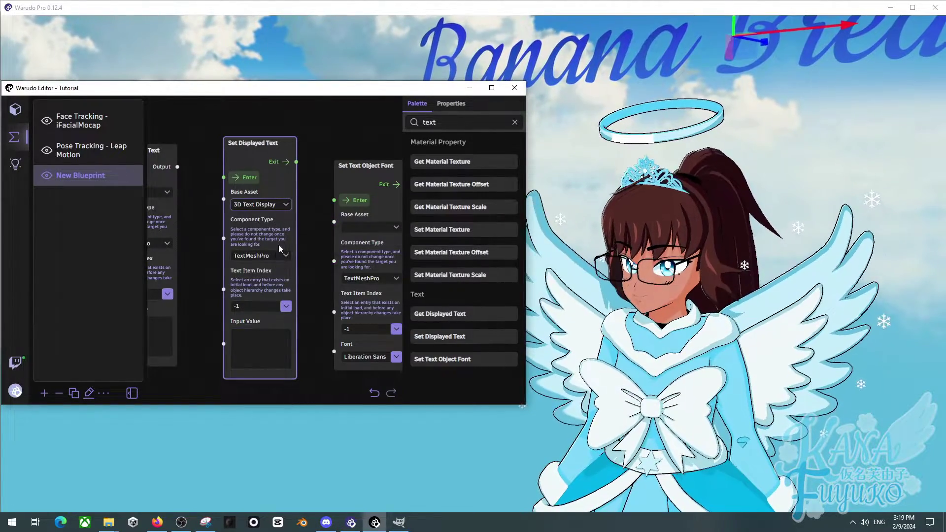
{"action": "left_click", "coordinate": [309, 256]}
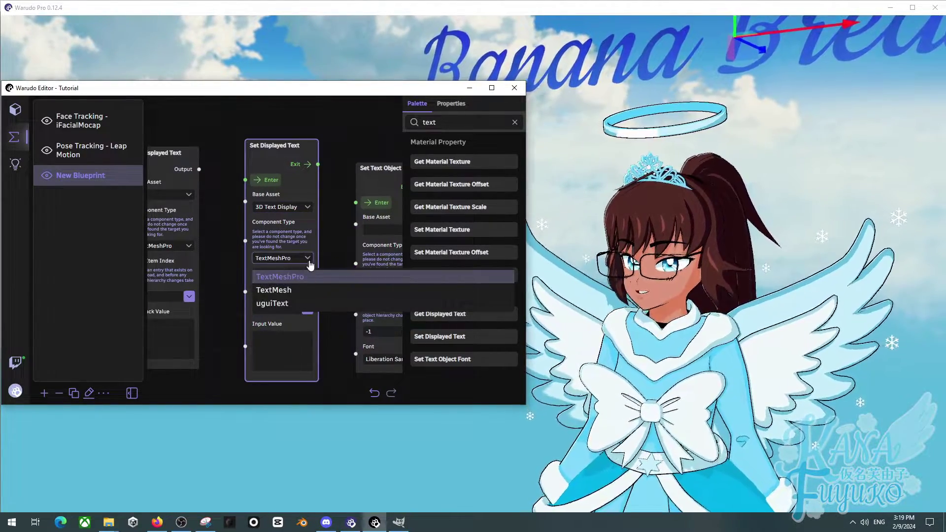
{"action": "left_click", "coordinate": [292, 273]}
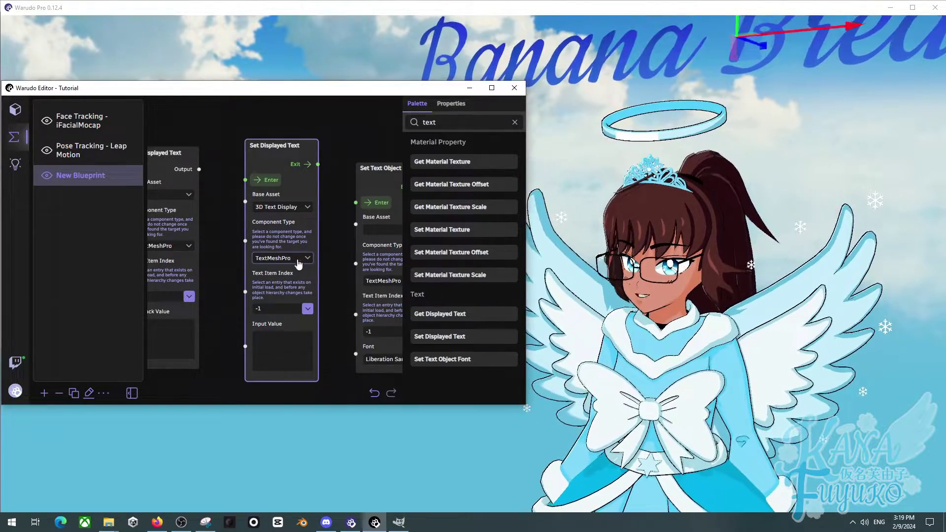
- Enter "Canaries" as the Set Displayed Text input value, set its text item index to 0, and run the node to check the text in the scene
{"action": "left_click", "coordinate": [278, 339]}
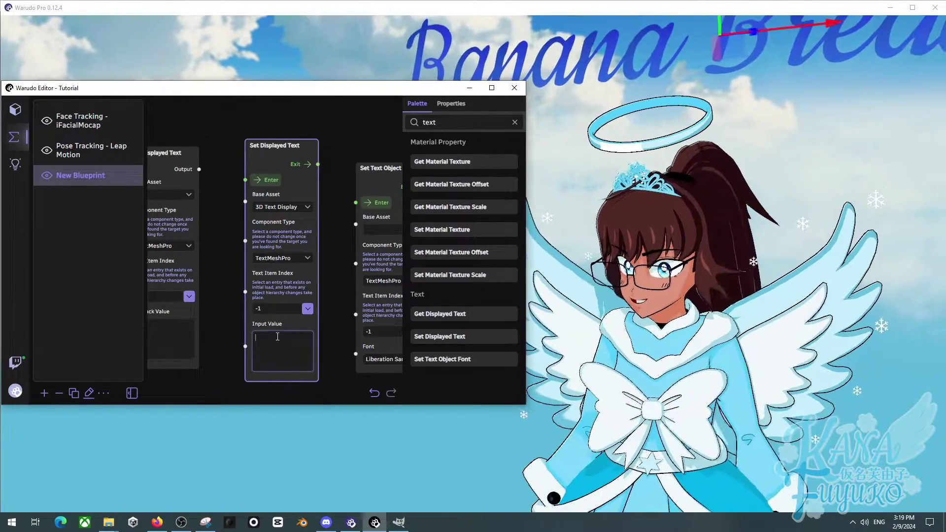
{"action": "type", "text": "Canaries"}
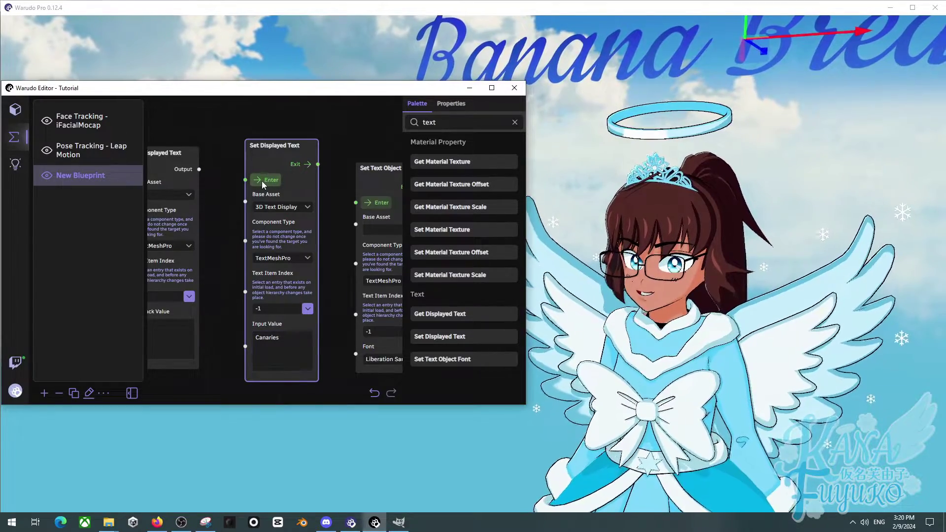
{"action": "left_click", "coordinate": [306, 309]}
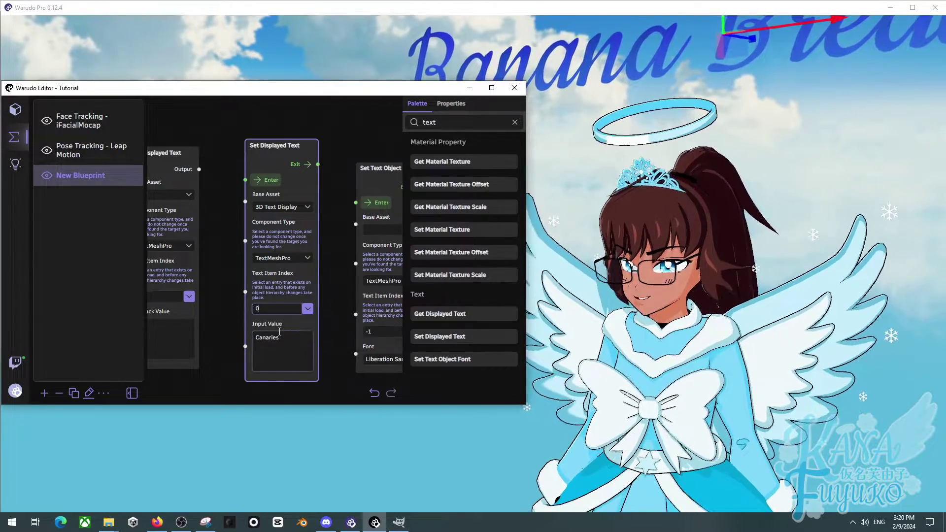
{"action": "left_click", "coordinate": [277, 343]}
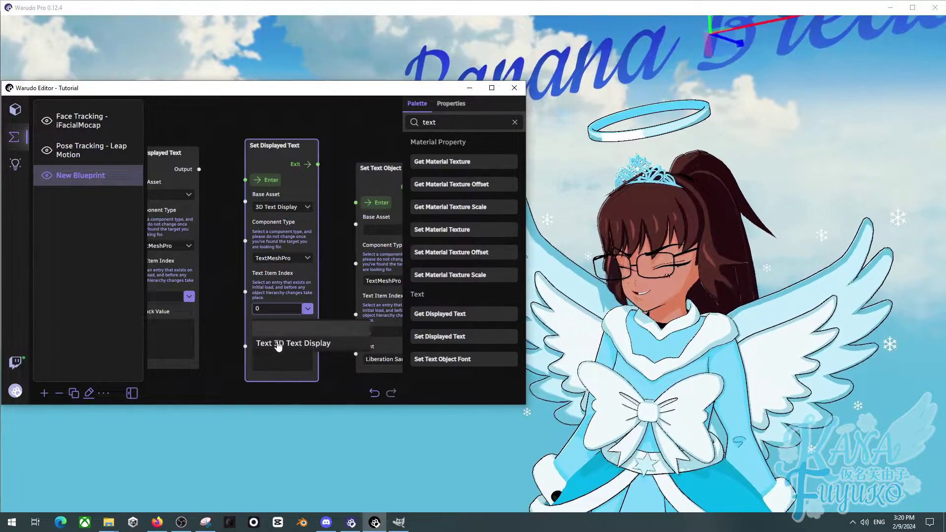
{"action": "left_click", "coordinate": [276, 181]}
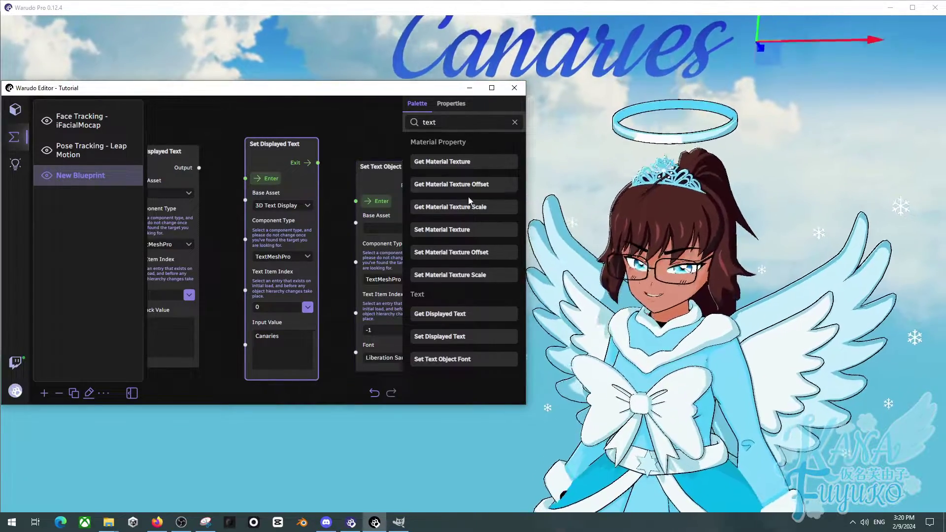
{"action": "left_click", "coordinate": [537, 217]}
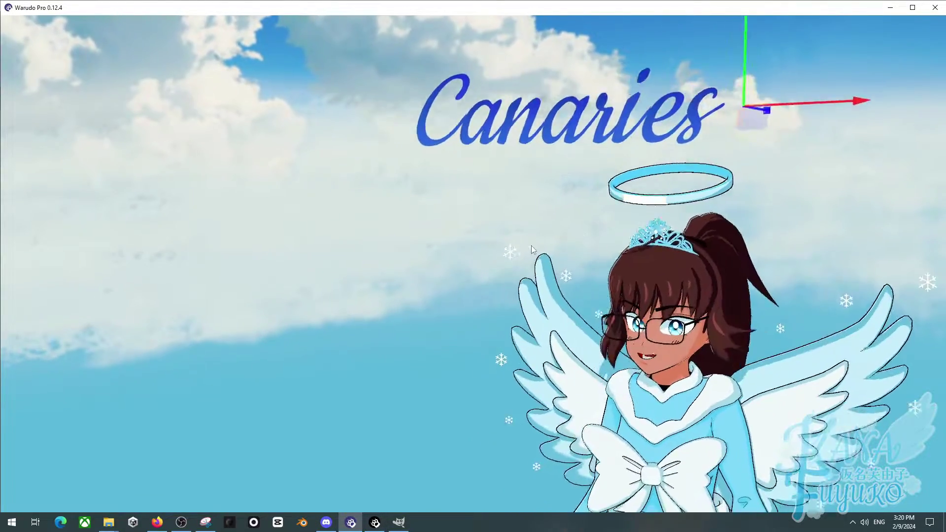
{"action": "left_click", "coordinate": [374, 522]}
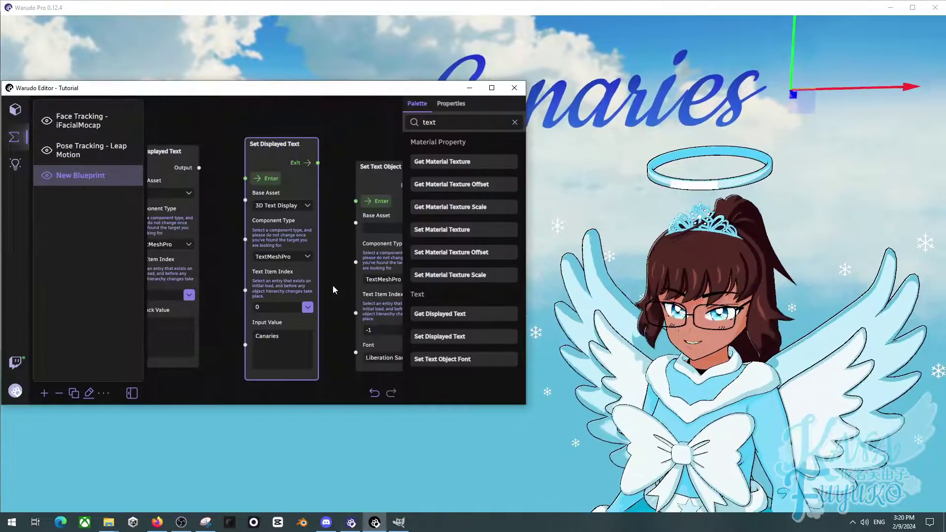
- Set the Set Text Object Font node's base asset to 3D Text Display and its text item index to 0
{"action": "scroll", "coordinate": [333, 274], "scroll_direction": "down", "scroll_amount": 2}
{"action": "left_click_drag", "start_coordinate": [333, 274], "coordinate": [251, 273]}
{"action": "left_click", "coordinate": [361, 235]}
{"action": "scroll", "coordinate": [345, 147], "scroll_direction": "up", "scroll_amount": 1}
{"action": "left_click", "coordinate": [304, 228]}
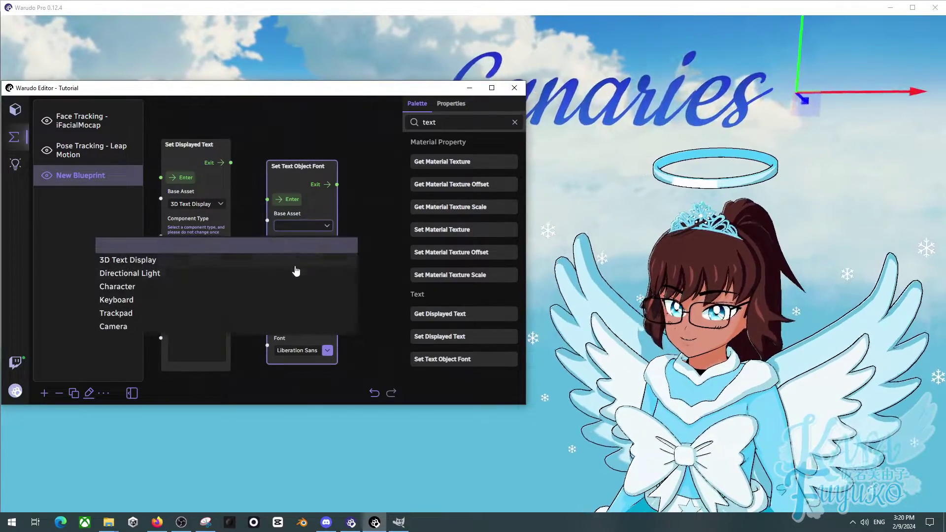
{"action": "left_click", "coordinate": [161, 262]}
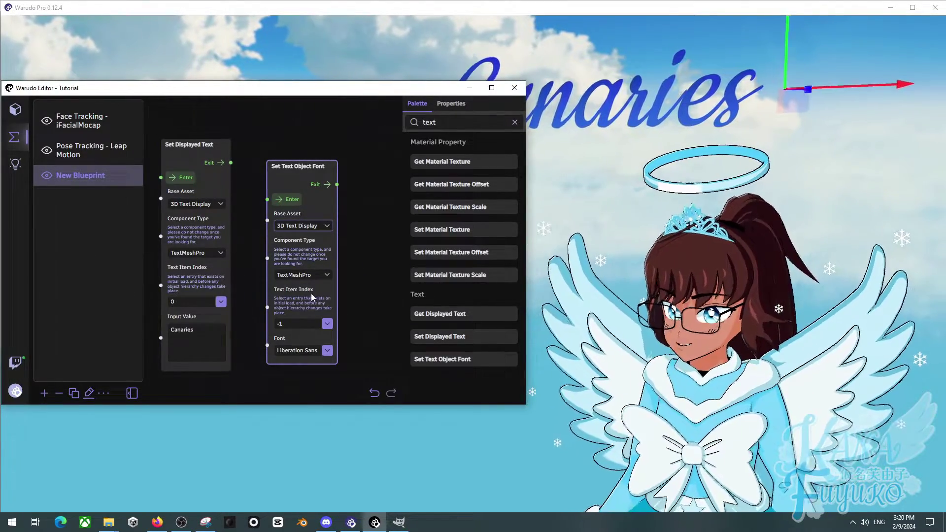
{"action": "left_click", "coordinate": [328, 324]}
{"action": "left_click", "coordinate": [295, 369]}
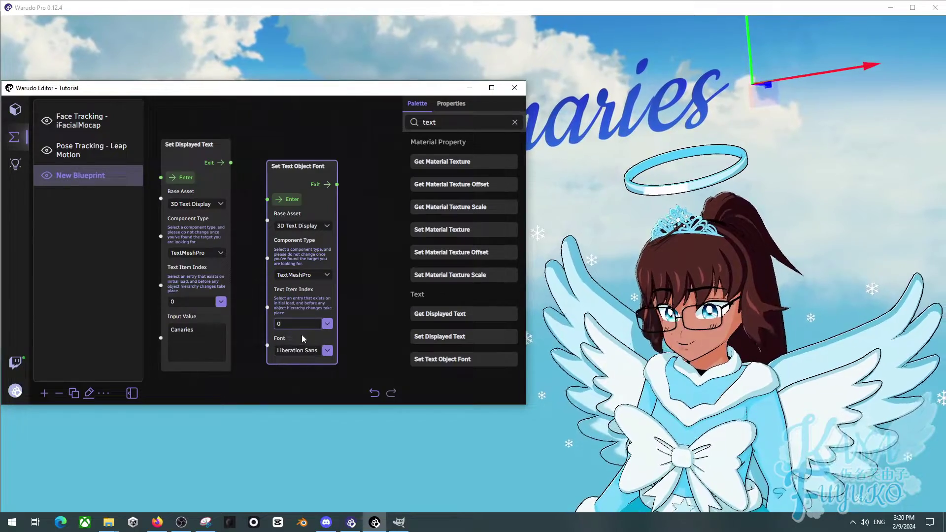
{"action": "left_click", "coordinate": [327, 325]}
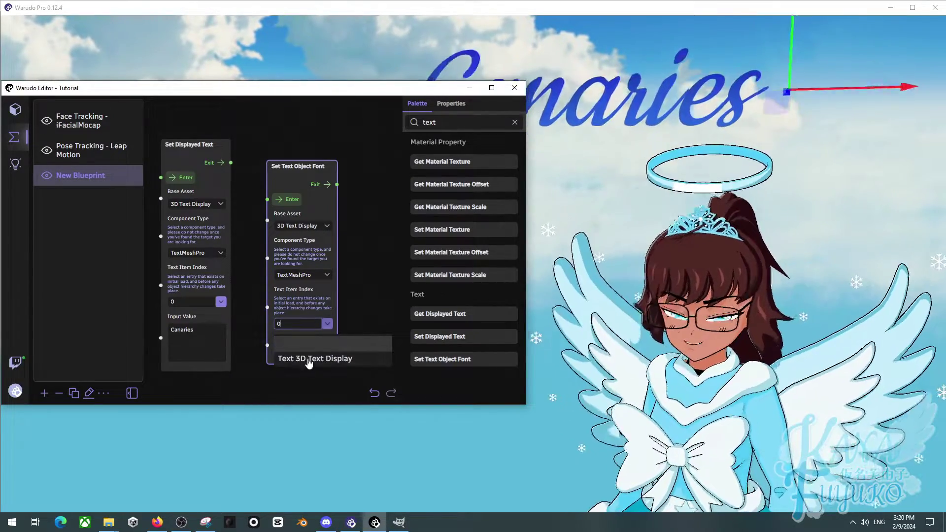
{"action": "left_click", "coordinate": [305, 341]}
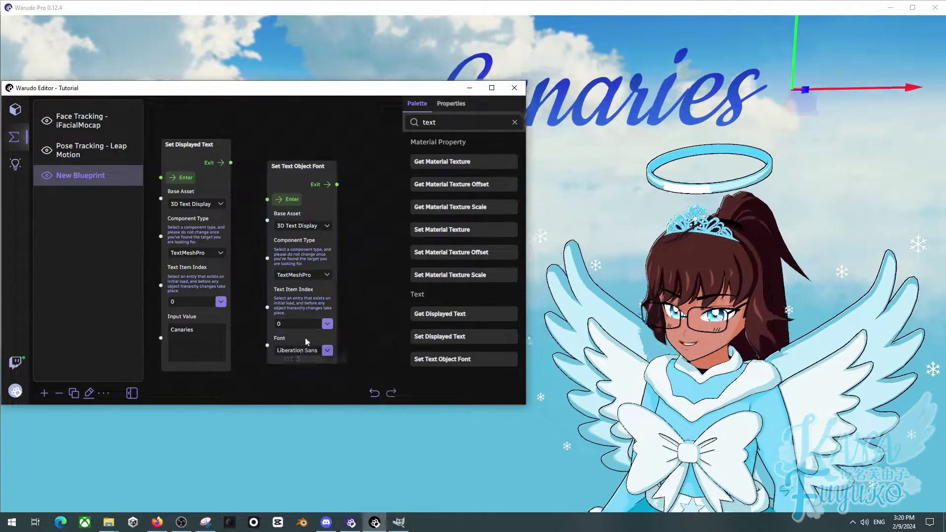
- Choose Kotta One (Regular) as the font in the Set Text Object Font node and run the node
{"action": "left_click", "coordinate": [327, 352]}
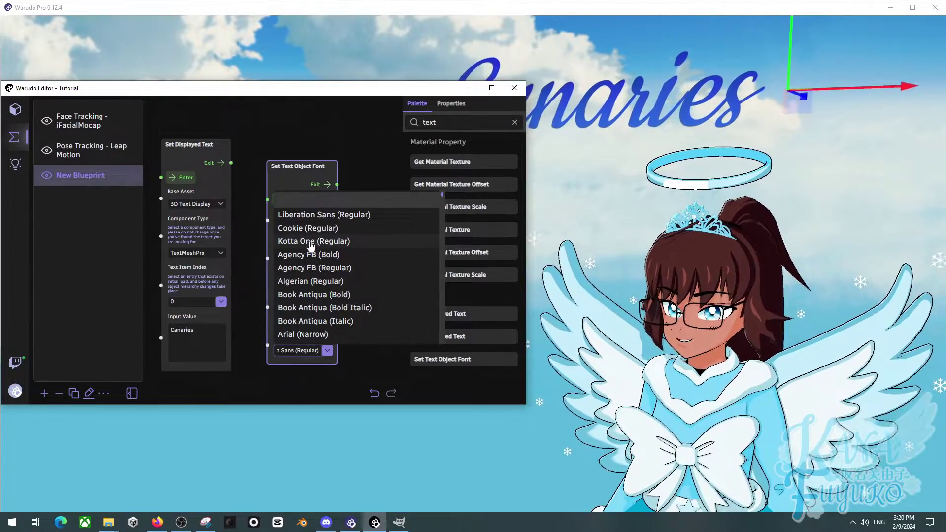
{"action": "left_click", "coordinate": [306, 242]}
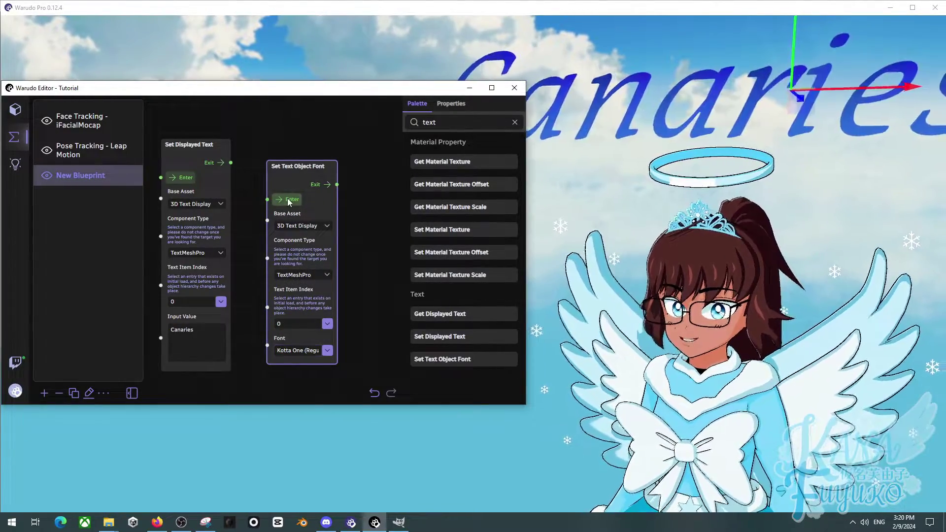
{"action": "scroll", "coordinate": [365, 216], "scroll_direction": "down", "scroll_amount": 4}
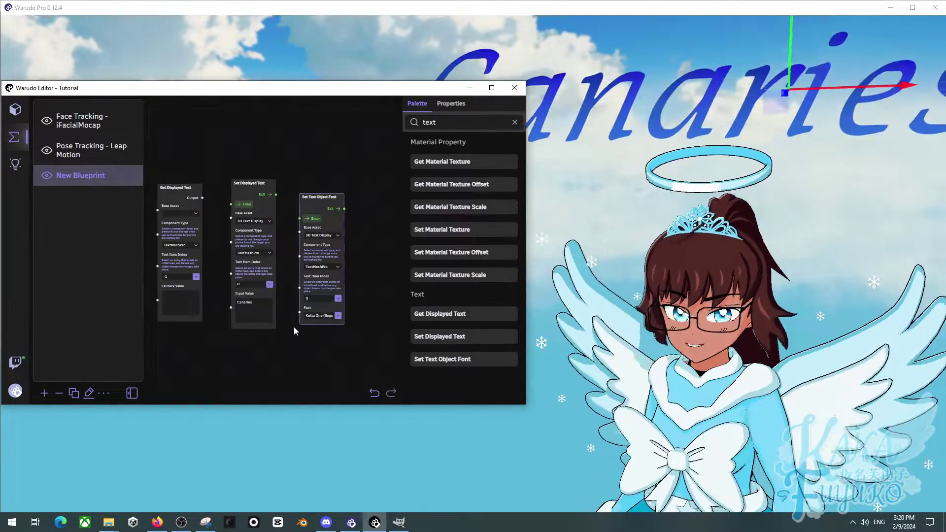
{"action": "left_click_drag", "start_coordinate": [264, 342], "coordinate": [323, 342]}
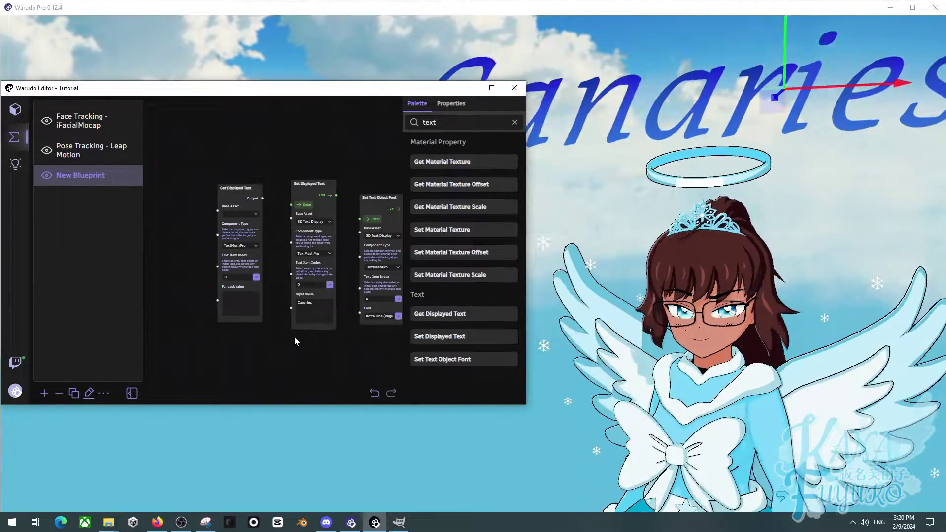
{"action": "scroll", "coordinate": [287, 311], "scroll_direction": "up", "scroll_amount": 1}
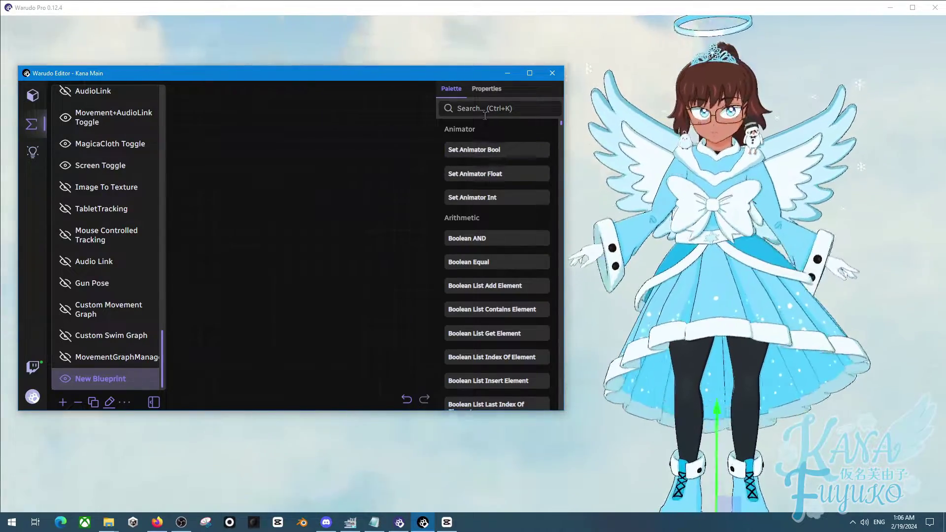
- Search the node palette for "throw", add the Throw Text at Character node to the blueprint, and look over its settings
{"action": "left_click", "coordinate": [485, 111]}
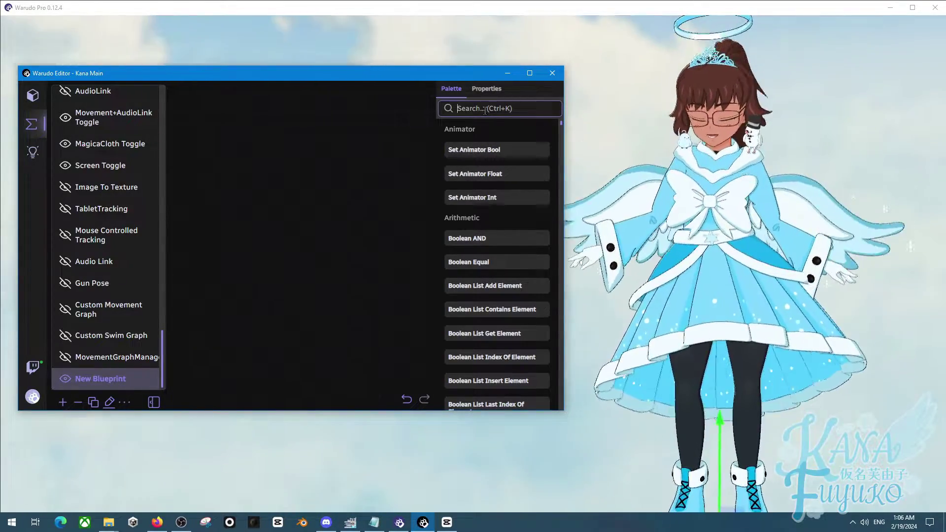
{"action": "type", "text": "throw"}
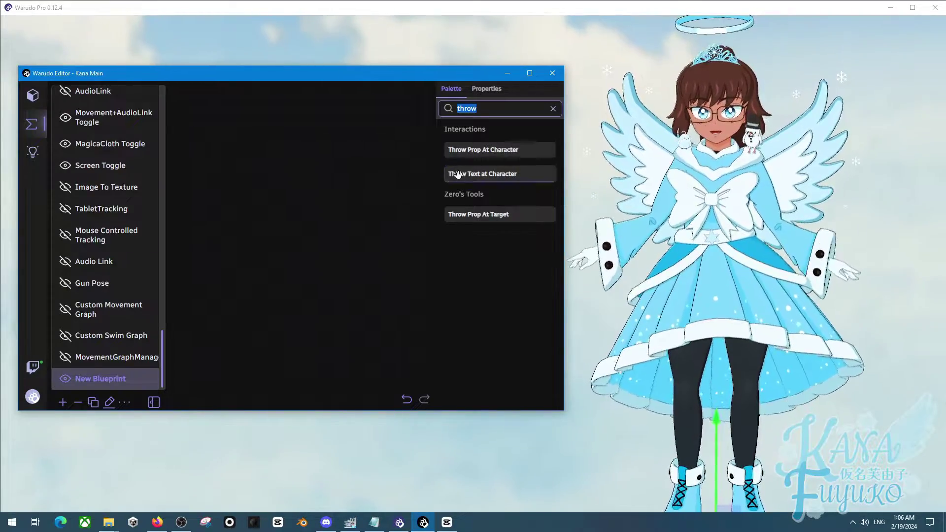
{"action": "left_click_drag", "start_coordinate": [492, 176], "coordinate": [365, 163]}
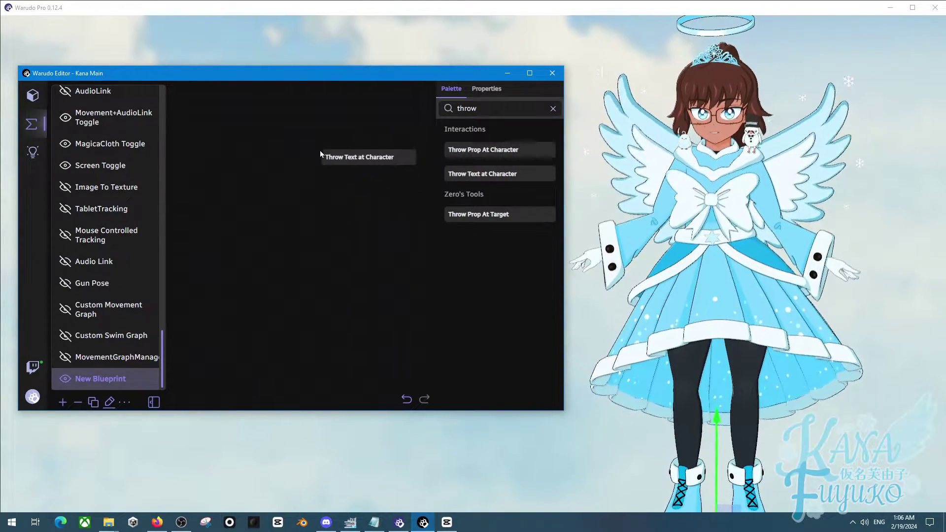
{"action": "left_click_drag", "start_coordinate": [307, 127], "coordinate": [310, 129]}
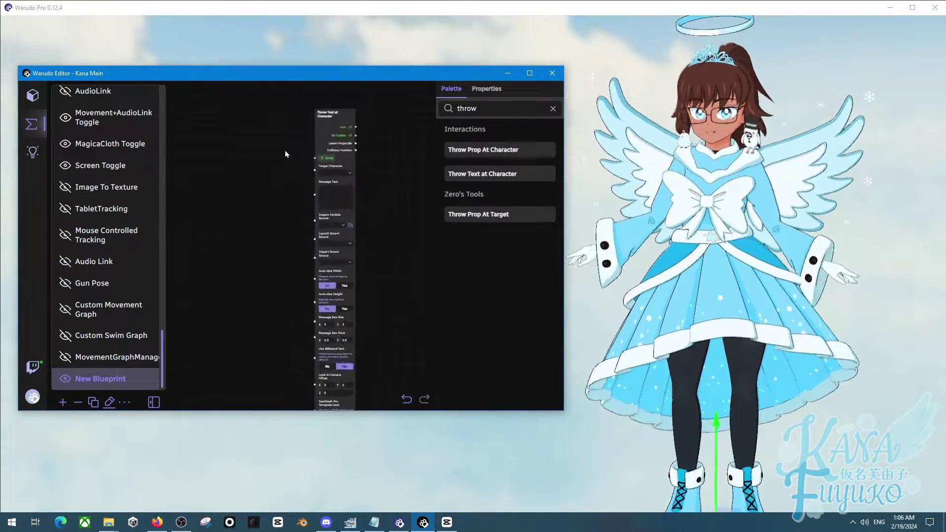
{"action": "scroll", "coordinate": [288, 137], "scroll_direction": "down", "scroll_amount": 2}
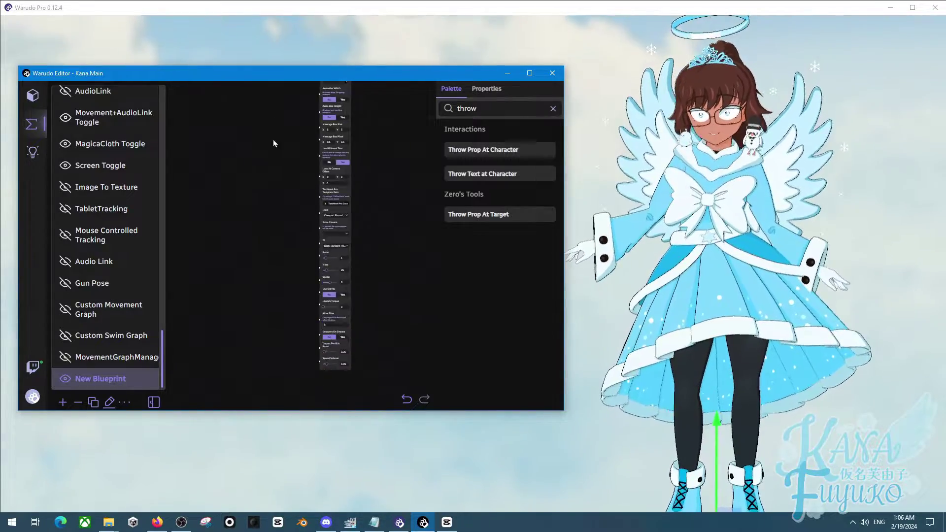
{"action": "scroll", "coordinate": [294, 300], "scroll_direction": "up", "scroll_amount": 3}
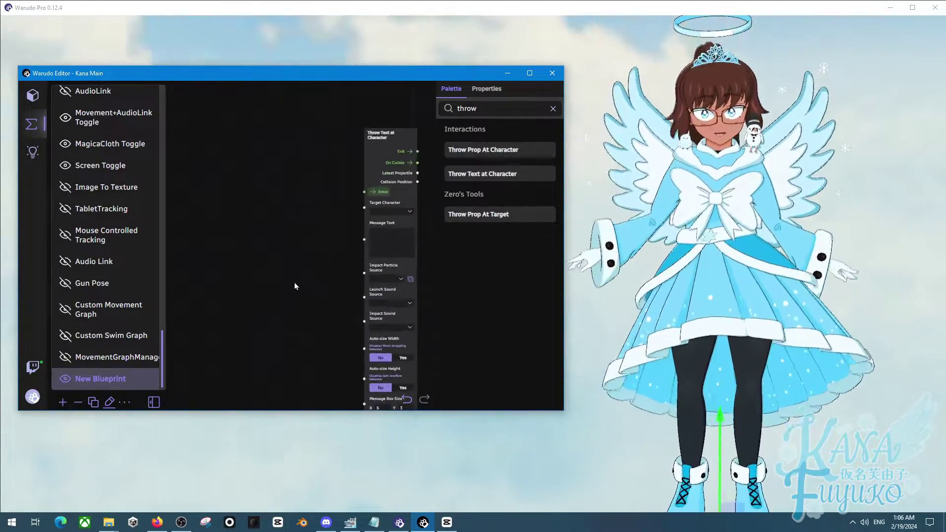
{"action": "left_click_drag", "start_coordinate": [308, 265], "coordinate": [269, 265]}
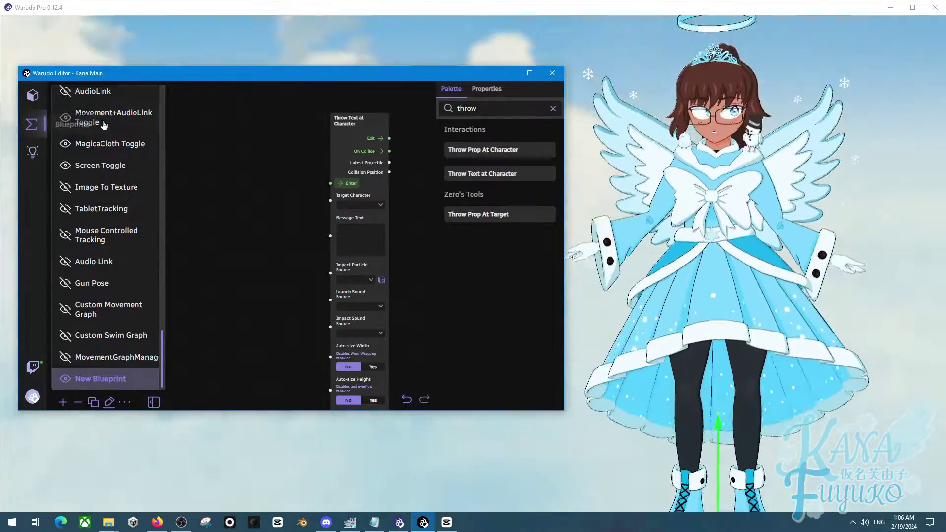
{"action": "mouse_move", "coordinate": [346, 125]}
{"action": "left_mouse_down"}
{"action": "mouse_move", "coordinate": [341, 105]}
{"action": "mouse_move", "coordinate": [364, 121]}
{"action": "left_mouse_up"}
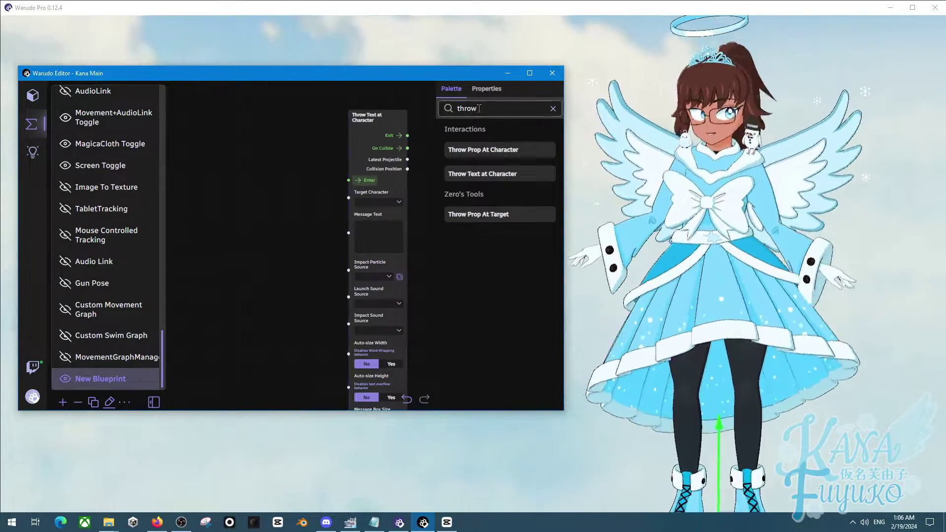
{"action": "scroll", "coordinate": [309, 171], "scroll_direction": "up", "scroll_amount": 1}
{"action": "left_click_drag", "start_coordinate": [301, 172], "coordinate": [283, 180]}
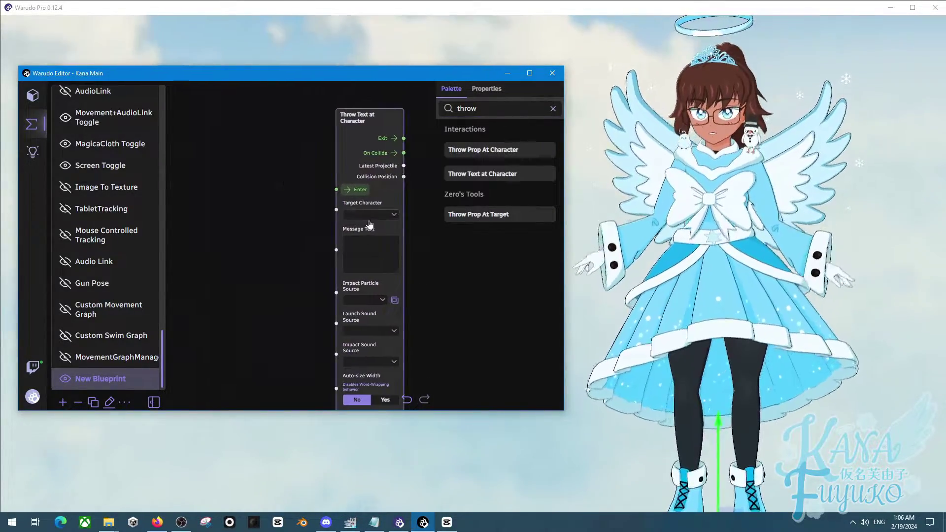
- Set the Throw Text at Character node's target to Character and enter "Banana" as its message text
{"action": "left_click_drag", "start_coordinate": [316, 224], "coordinate": [267, 234]}
{"action": "scroll", "coordinate": [267, 234], "scroll_direction": "up", "scroll_amount": 1}
{"action": "left_click", "coordinate": [320, 230]}
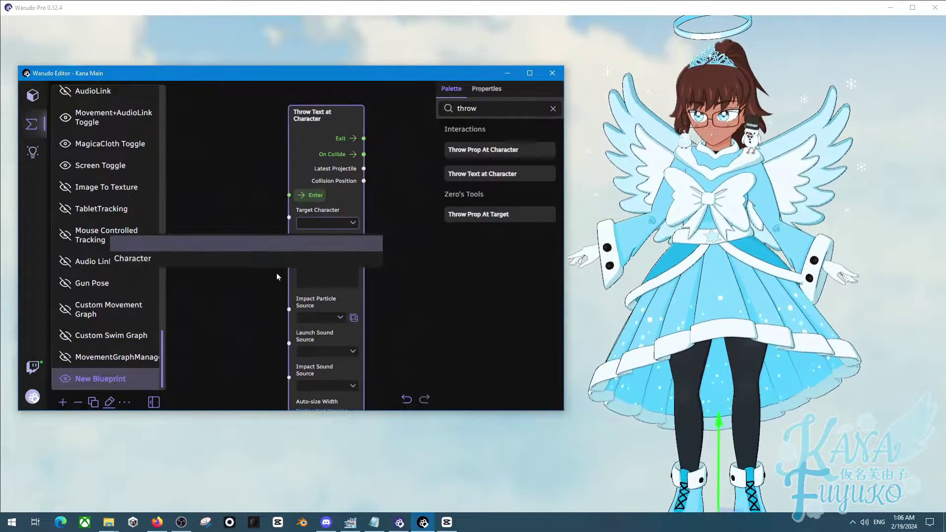
{"action": "left_click", "coordinate": [314, 258]}
{"action": "left_click", "coordinate": [314, 254]}
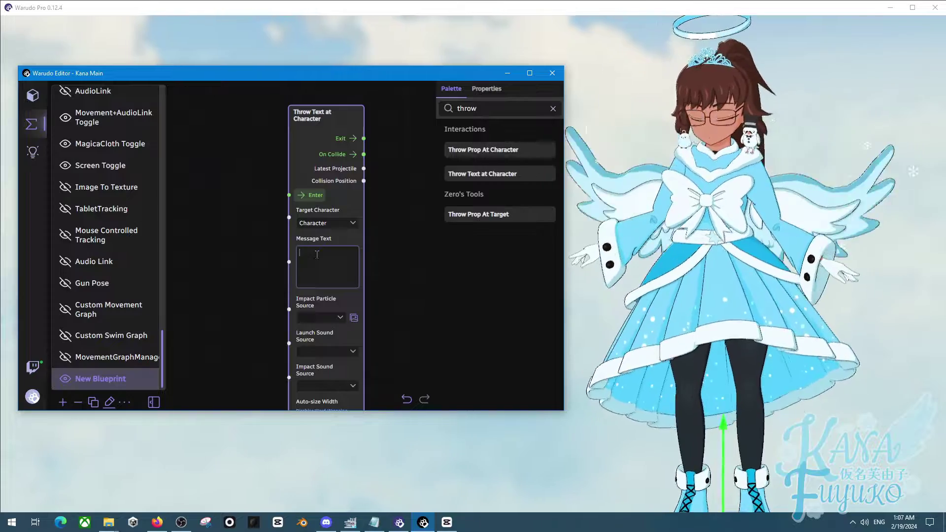
{"action": "type", "text": "Banana"}
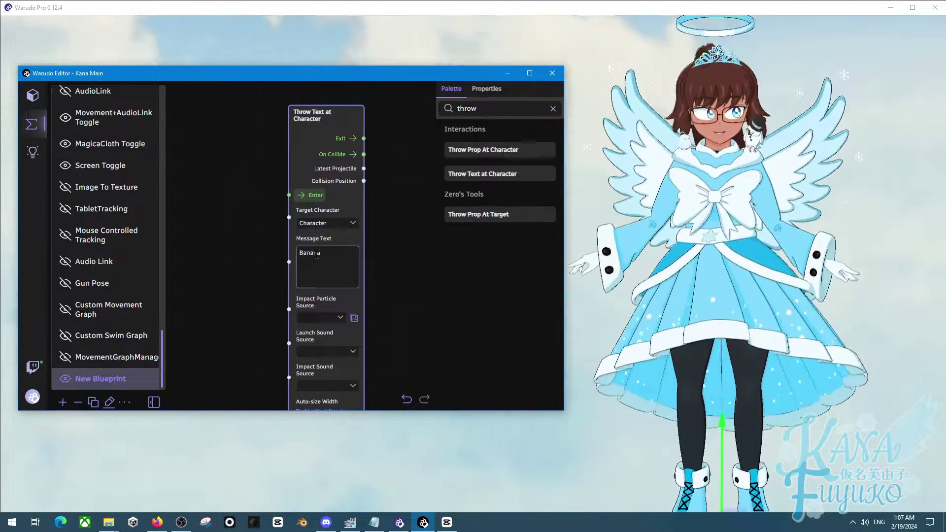
- Set the Throw Text at Character node's impact particle source to Basic Impact 02
{"action": "left_click", "coordinate": [241, 353]}
{"action": "left_click_drag", "start_coordinate": [378, 291], "coordinate": [398, 199]}
{"action": "left_click", "coordinate": [373, 225]}
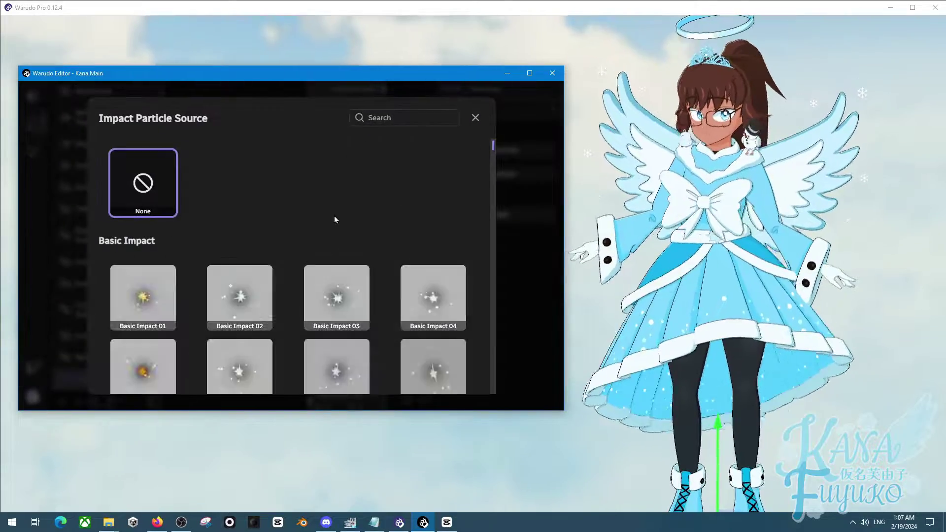
{"action": "scroll", "coordinate": [280, 205], "scroll_direction": "down", "scroll_amount": 3}
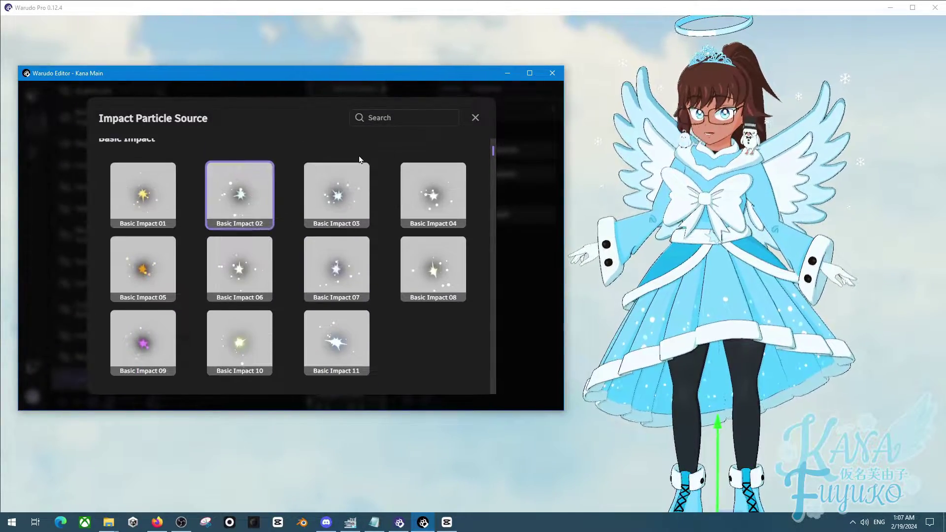
{"action": "left_click", "coordinate": [476, 119]}
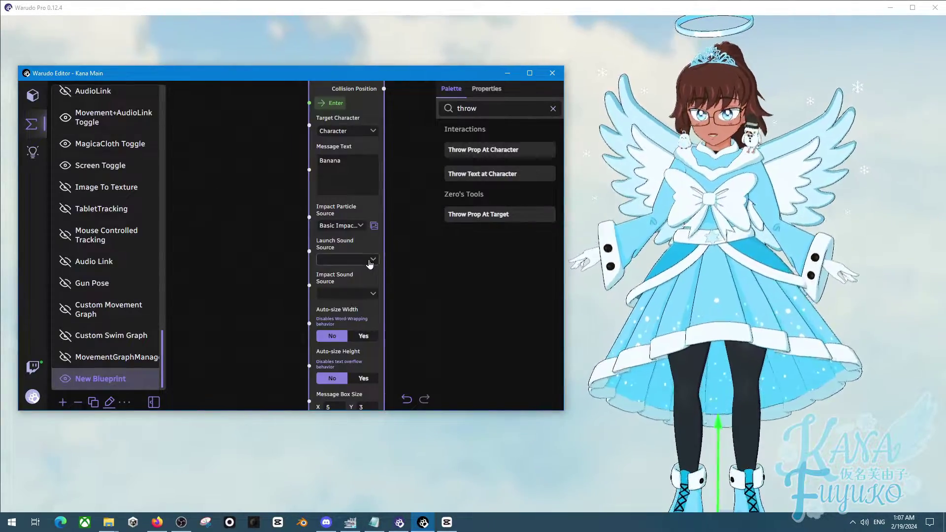
- Set the node's launch sound source to Punch Light 34 and its impact sound source to Punch Light 64
{"action": "left_click", "coordinate": [362, 260]}
{"action": "scroll", "coordinate": [309, 207], "scroll_direction": "down", "scroll_amount": 15}
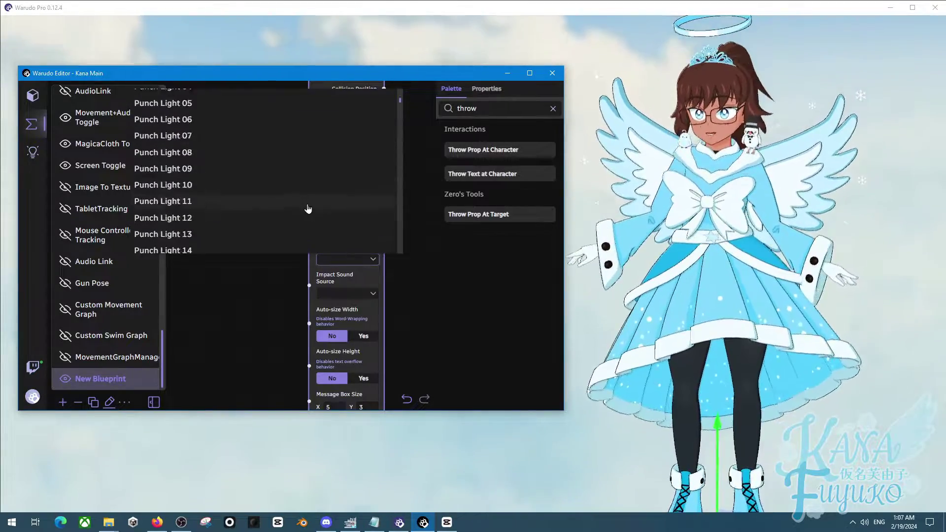
{"action": "left_click", "coordinate": [256, 202]}
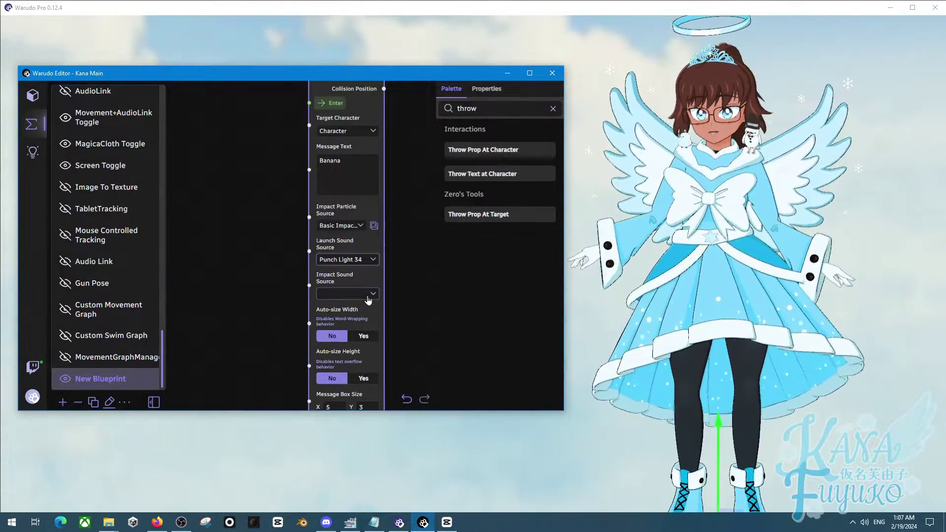
{"action": "left_click", "coordinate": [367, 296]}
{"action": "scroll", "coordinate": [253, 247], "scroll_direction": "down", "scroll_amount": 20}
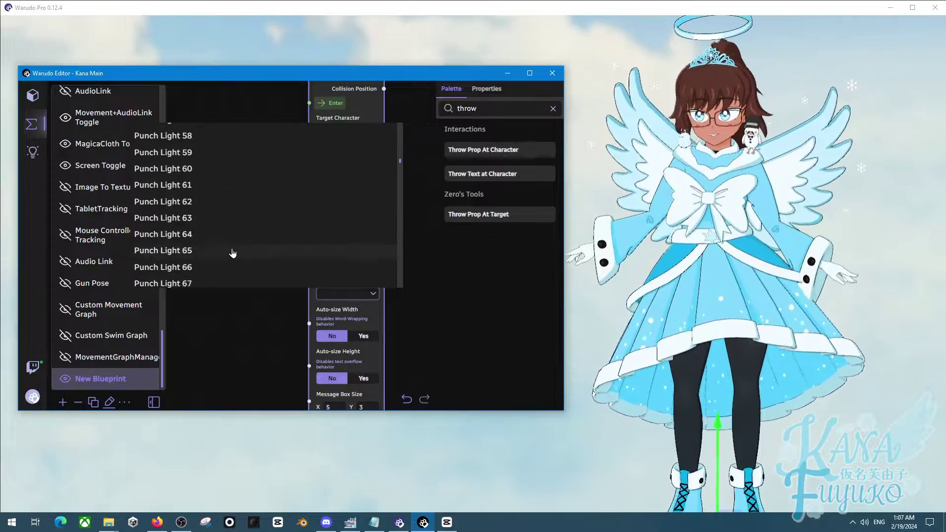
{"action": "left_click", "coordinate": [232, 235]}
- Add an Invoke Flow node, connect its exit to the Throw Text at Character node's Enter input, and trigger the flow
{"action": "scroll", "coordinate": [261, 296], "scroll_direction": "down", "scroll_amount": 4}
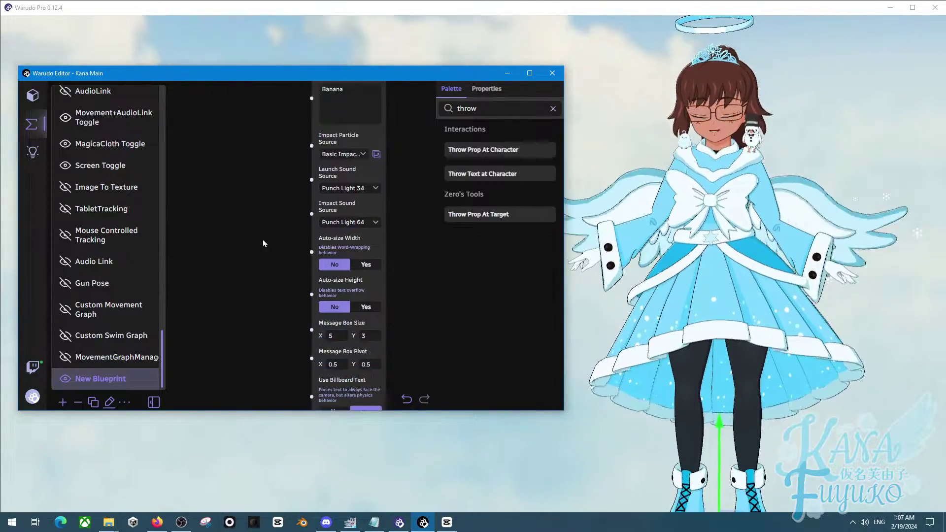
{"action": "scroll", "coordinate": [355, 238], "scroll_direction": "down", "scroll_amount": 2}
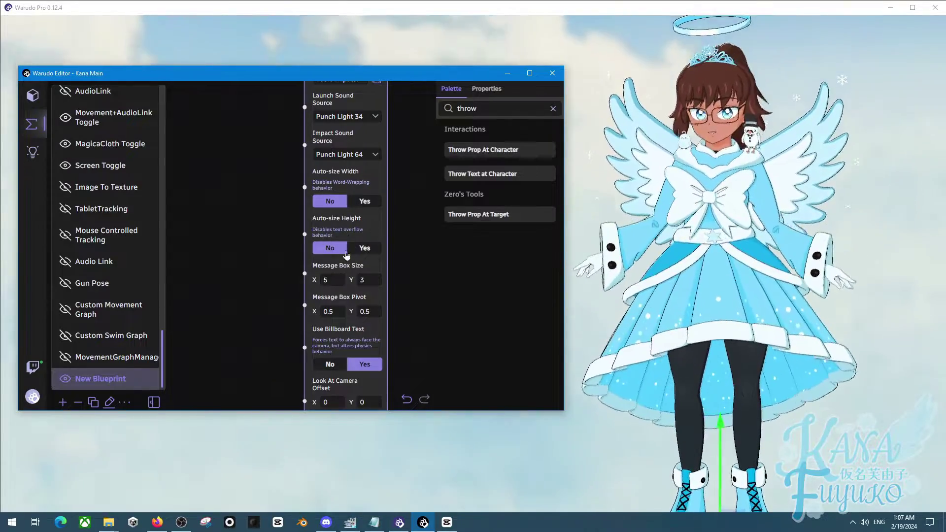
{"action": "left_click_drag", "start_coordinate": [279, 313], "coordinate": [285, 188]}
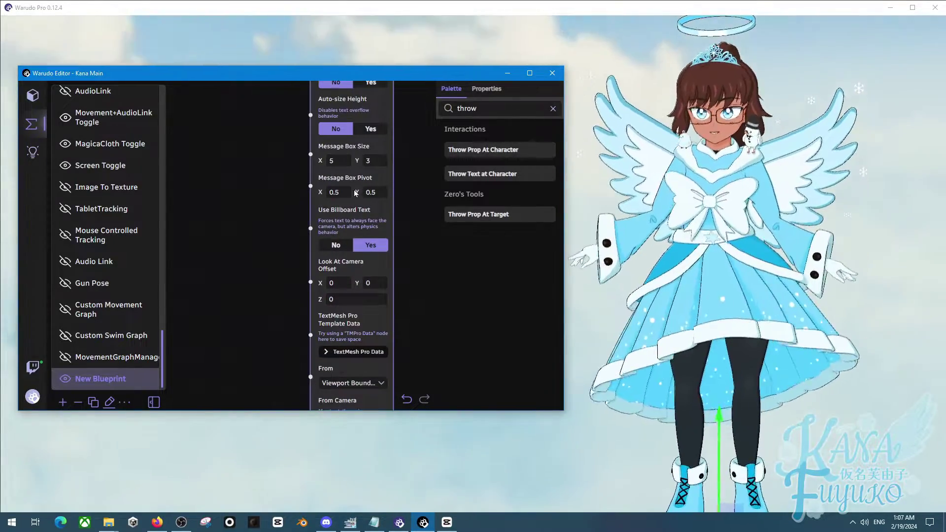
{"action": "scroll", "coordinate": [280, 192], "scroll_direction": "down", "scroll_amount": 2}
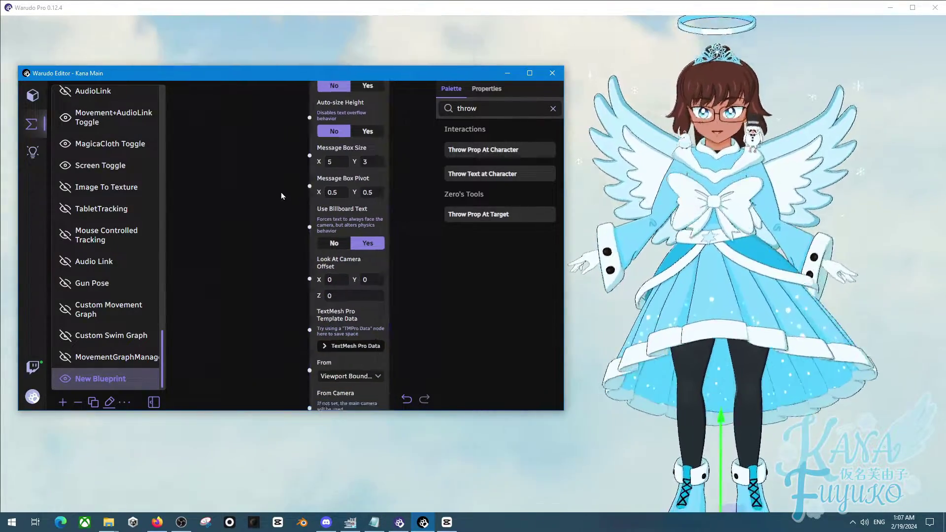
{"action": "scroll", "coordinate": [245, 162], "scroll_direction": "down", "scroll_amount": 1}
{"action": "left_click_drag", "start_coordinate": [255, 192], "coordinate": [304, 356]}
{"action": "left_click_drag", "start_coordinate": [283, 175], "coordinate": [282, 195]}
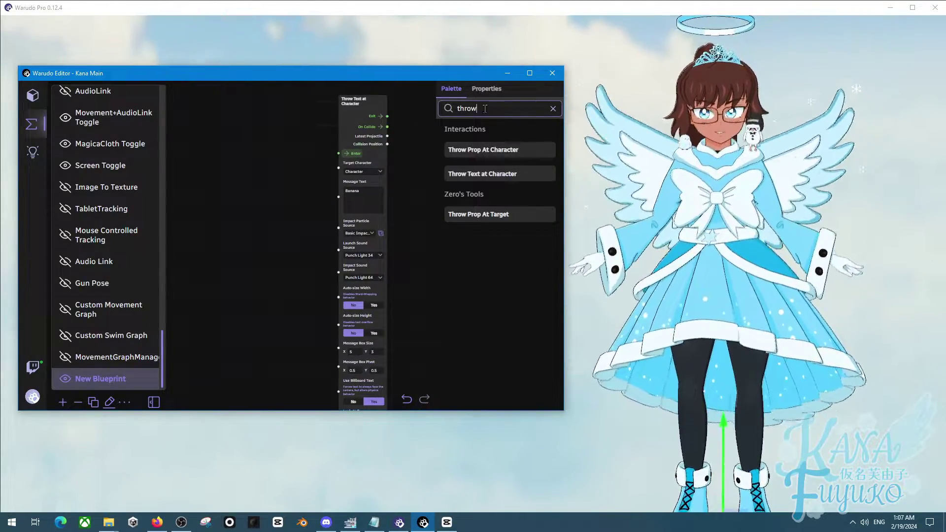
{"action": "type", "text": "invo"}
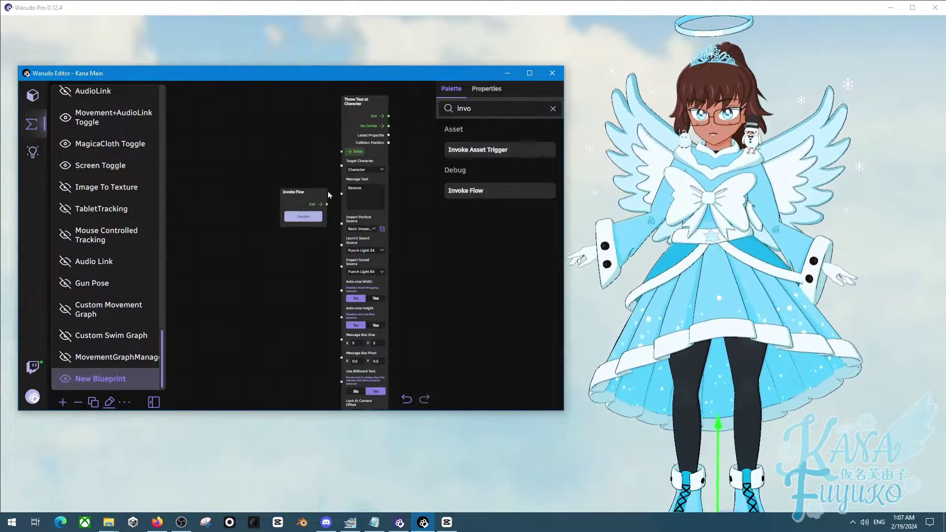
{"action": "left_click", "coordinate": [308, 221]}
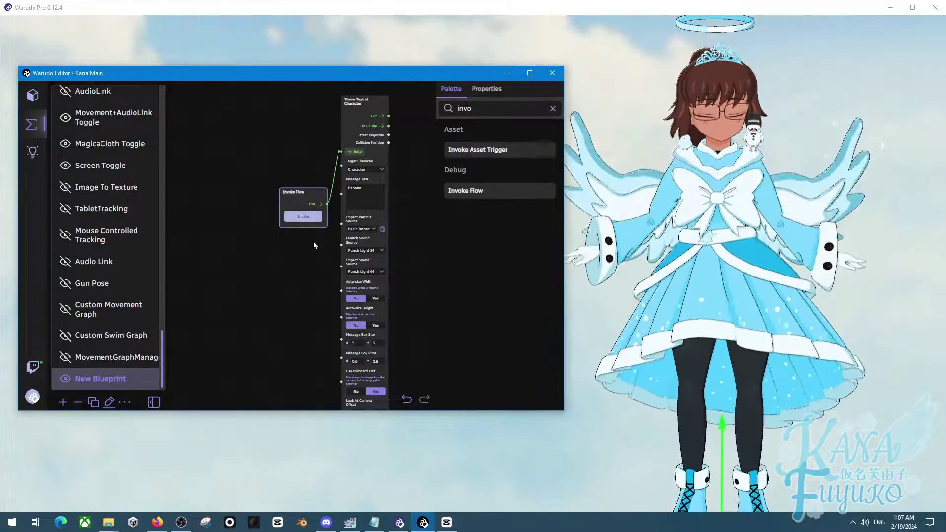
- Examine the Throw Text at Character node's sizing, billboard, origin, target and physics settings
{"action": "left_click_drag", "start_coordinate": [309, 265], "coordinate": [315, 229]}
{"action": "left_click_drag", "start_coordinate": [312, 152], "coordinate": [310, 276]}
{"action": "left_click_drag", "start_coordinate": [317, 325], "coordinate": [305, 210]}
{"action": "scroll", "coordinate": [302, 302], "scroll_direction": "down", "scroll_amount": 1}
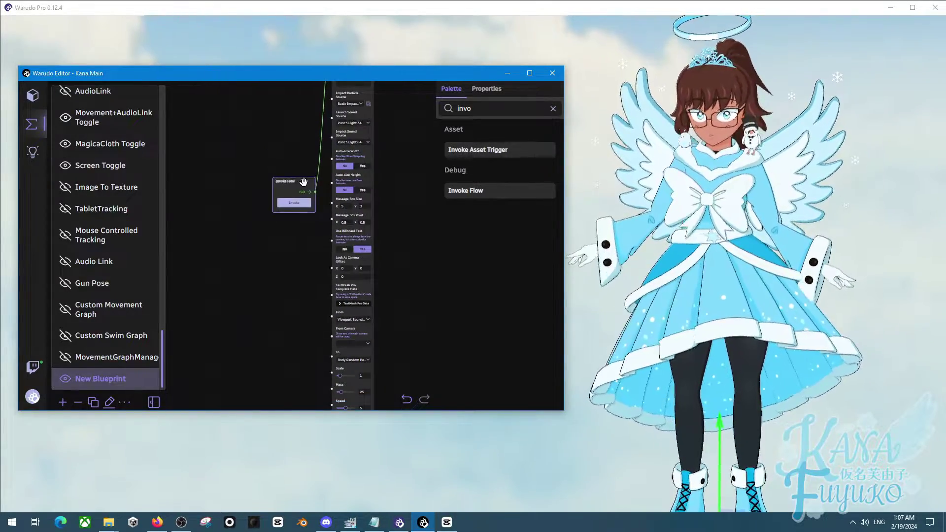
{"action": "scroll", "coordinate": [290, 238], "scroll_direction": "up", "scroll_amount": 2}
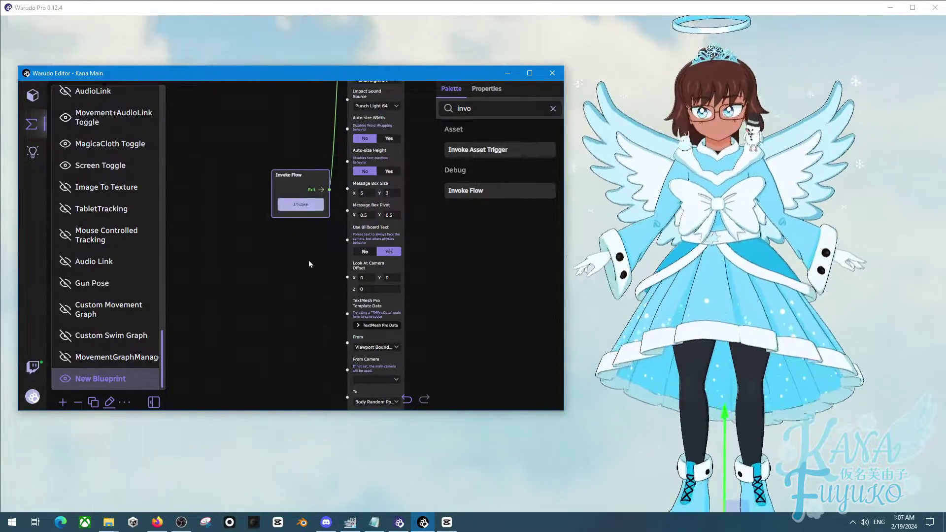
{"action": "left_click_drag", "start_coordinate": [308, 261], "coordinate": [300, 216]}
{"action": "scroll", "coordinate": [301, 243], "scroll_direction": "down", "scroll_amount": 2}
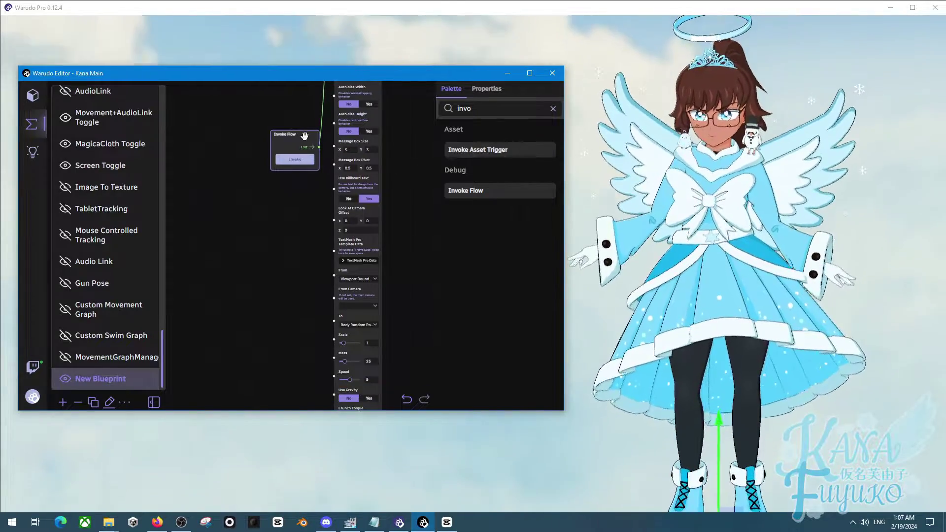
{"action": "left_click_drag", "start_coordinate": [304, 135], "coordinate": [296, 321]}
{"action": "left_click_drag", "start_coordinate": [294, 374], "coordinate": [284, 302]}
{"action": "scroll", "coordinate": [284, 310], "scroll_direction": "up", "scroll_amount": 1}
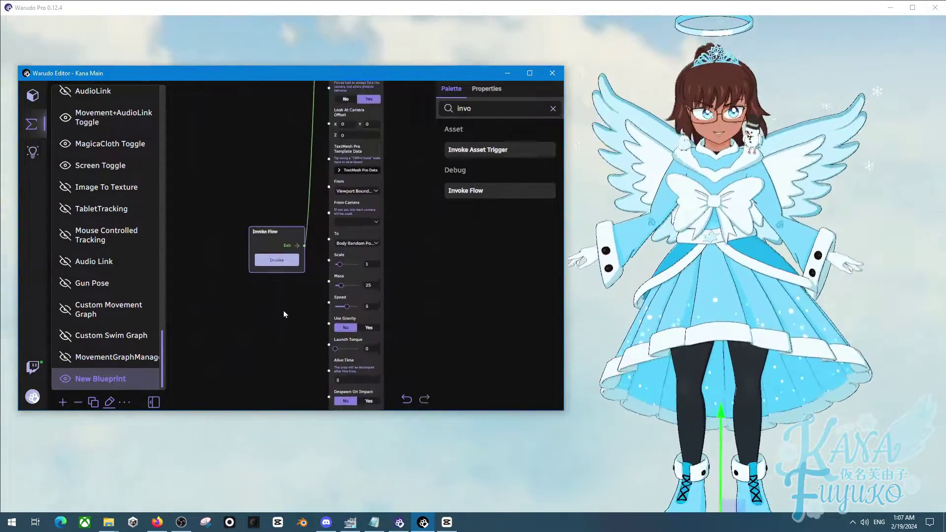
{"action": "scroll", "coordinate": [296, 314], "scroll_direction": "up", "scroll_amount": 2}
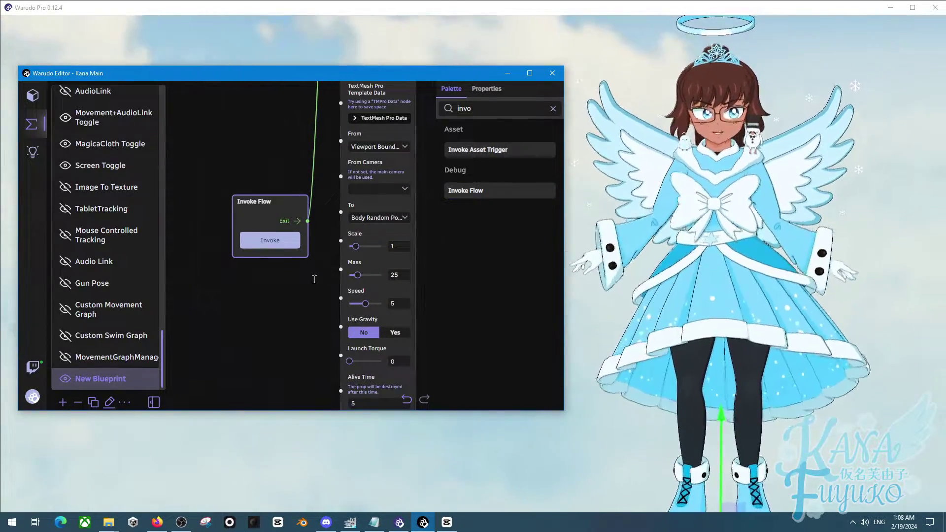
{"action": "scroll", "coordinate": [300, 286], "scroll_direction": "up", "scroll_amount": 1}
{"action": "left_click_drag", "start_coordinate": [313, 295], "coordinate": [298, 296]}
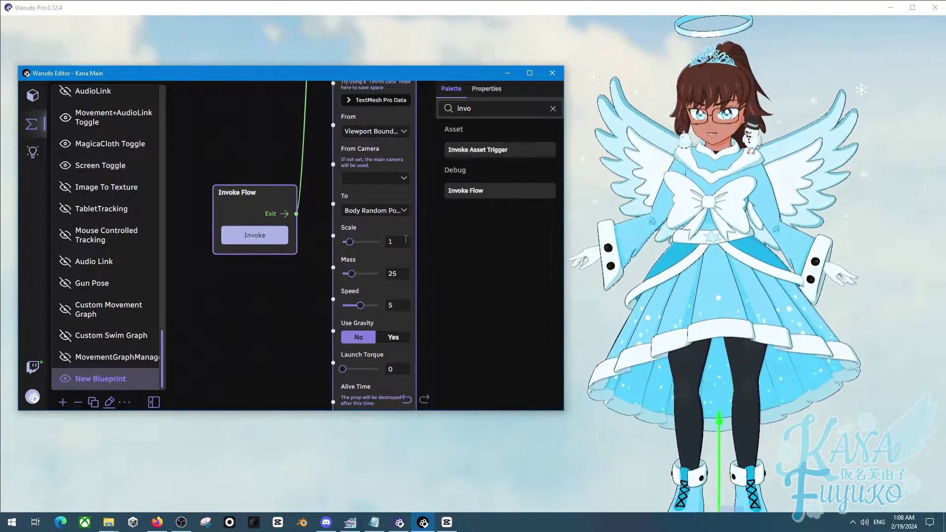
- Set the thrown text's scale to 0.1 and invoke the flow to test it
{"action": "left_click_drag", "start_coordinate": [348, 242], "coordinate": [337, 244]}
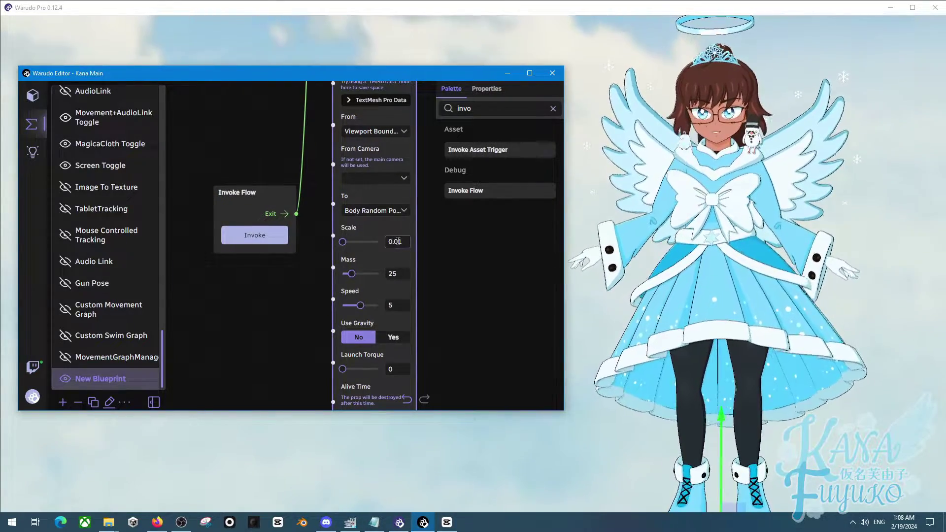
{"action": "key", "text": "BackSpace"}
{"action": "key", "text": "BackSpace"}
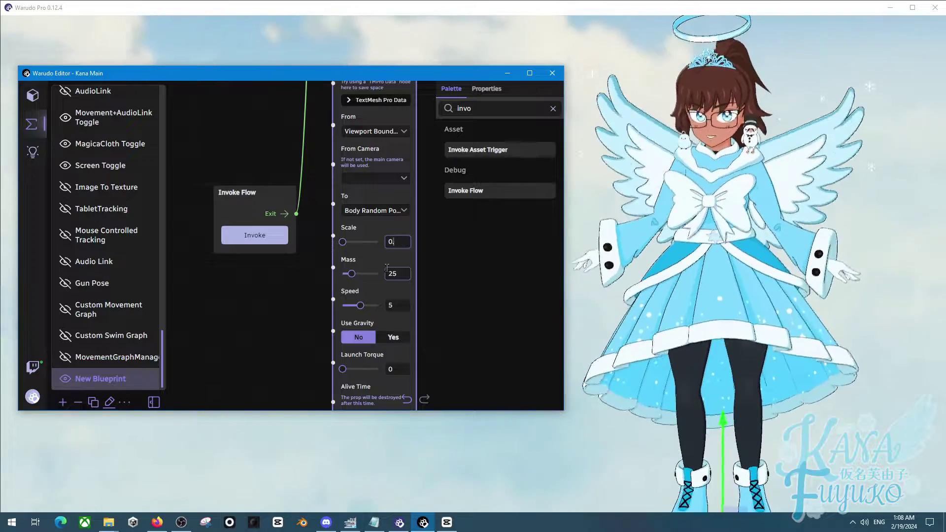
{"action": "left_click", "coordinate": [269, 303]}
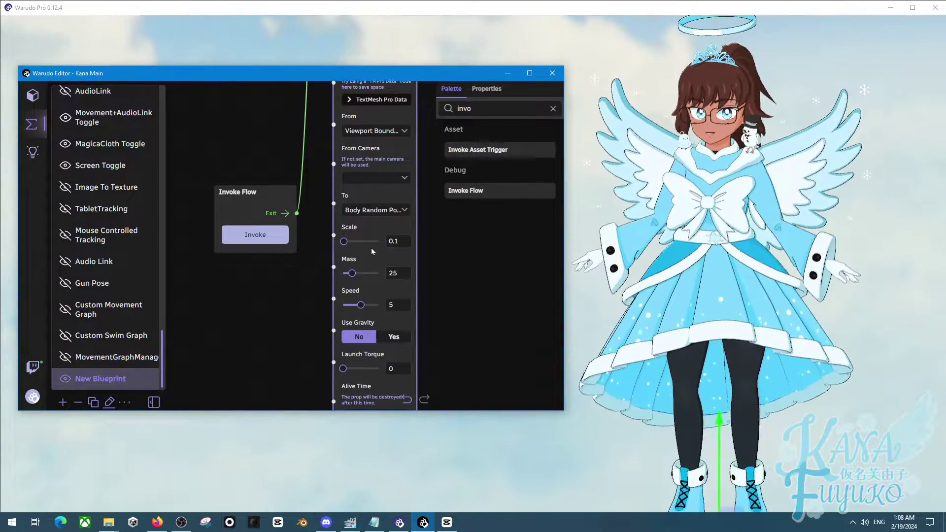
{"action": "left_click", "coordinate": [271, 239]}
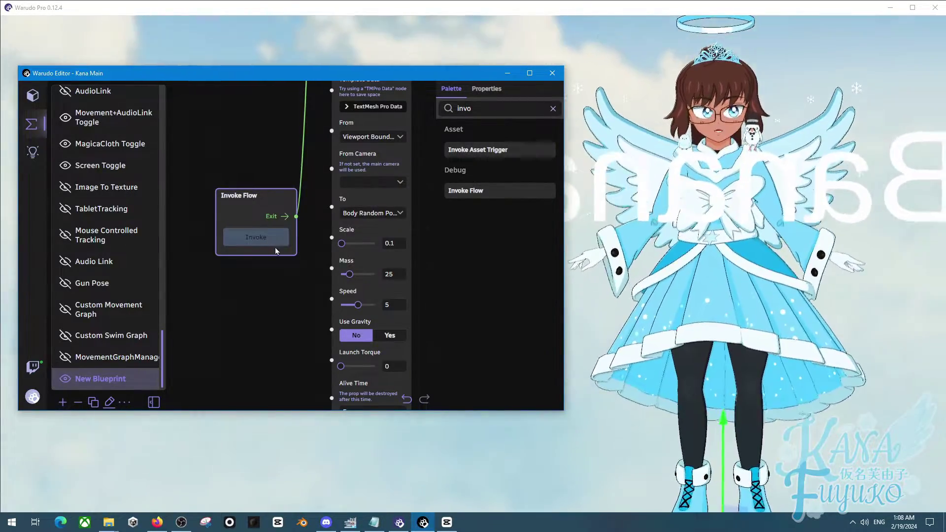
- Set the thrown text's speed to 10 and invoke the flow again
{"action": "scroll", "coordinate": [266, 290], "scroll_direction": "down", "scroll_amount": 1}
{"action": "left_click_drag", "start_coordinate": [266, 287], "coordinate": [260, 241]}
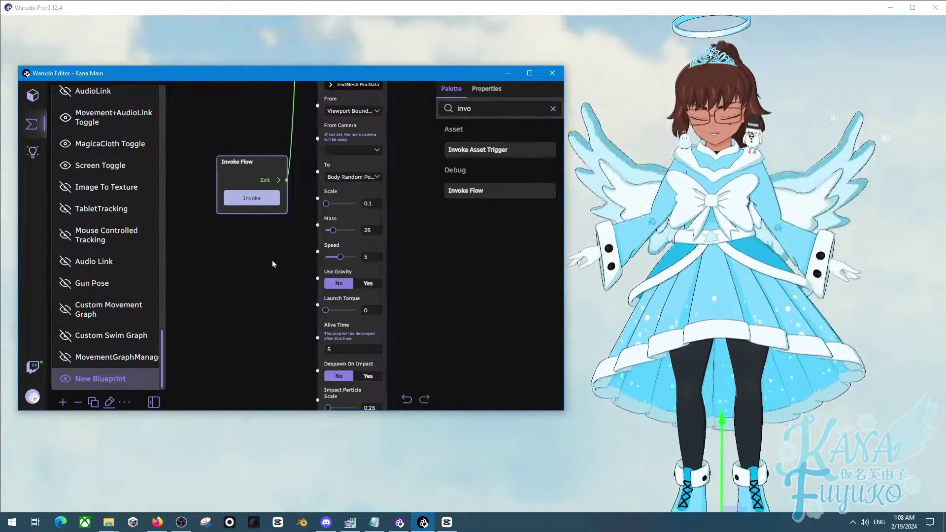
{"action": "scroll", "coordinate": [272, 260], "scroll_direction": "up", "scroll_amount": 1}
{"action": "scroll", "coordinate": [303, 255], "scroll_direction": "up", "scroll_amount": 1}
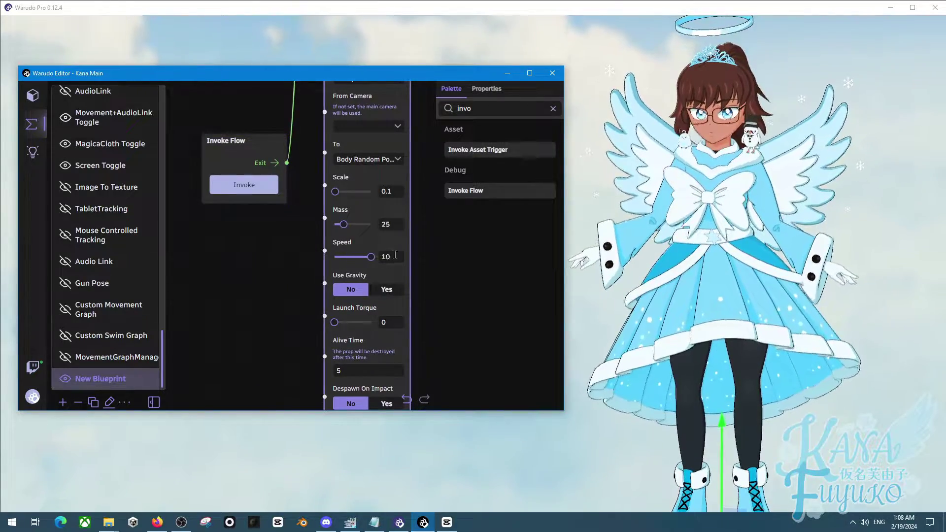
{"action": "left_click", "coordinate": [262, 188]}
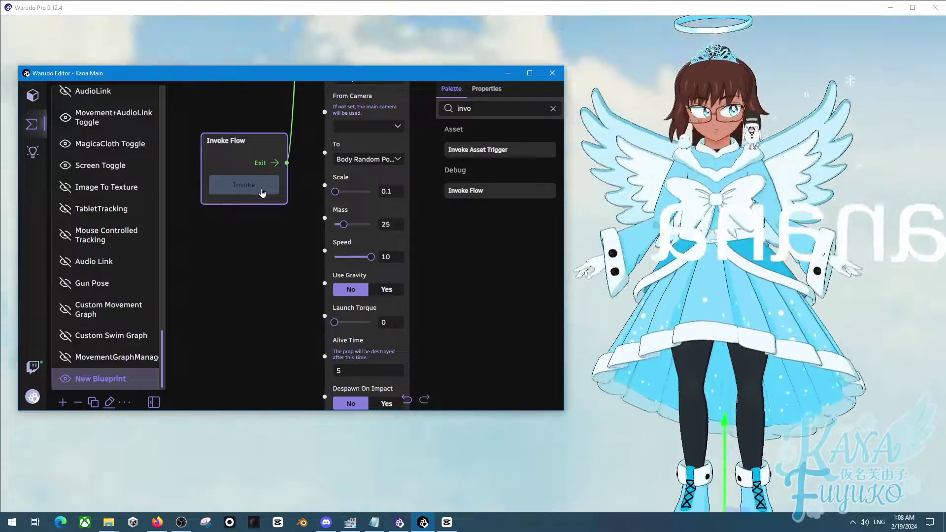
- Set the Look At Camera Offset's Y value to 180 and throw the text again to check its orientation
{"action": "scroll", "coordinate": [288, 257], "scroll_direction": "down", "scroll_amount": 1}
{"action": "mouse_move", "coordinate": [287, 286]}
{"action": "left_mouse_down"}
{"action": "mouse_move", "coordinate": [277, 176]}
{"action": "mouse_move", "coordinate": [297, 301]}
{"action": "left_mouse_up"}
{"action": "left_click_drag", "start_coordinate": [290, 257], "coordinate": [289, 326]}
{"action": "scroll", "coordinate": [275, 209], "scroll_direction": "down", "scroll_amount": 1}
{"action": "left_click_drag", "start_coordinate": [268, 172], "coordinate": [272, 225]}
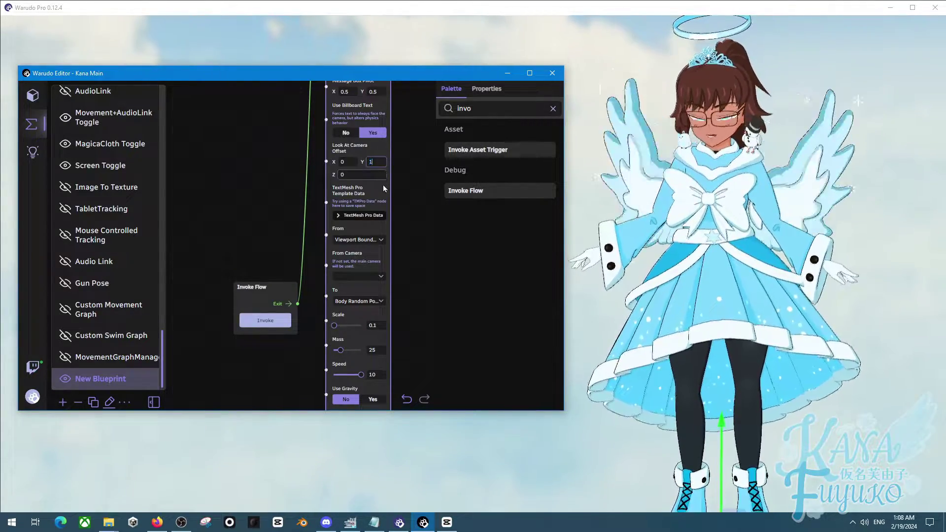
{"action": "type", "text": "80"}
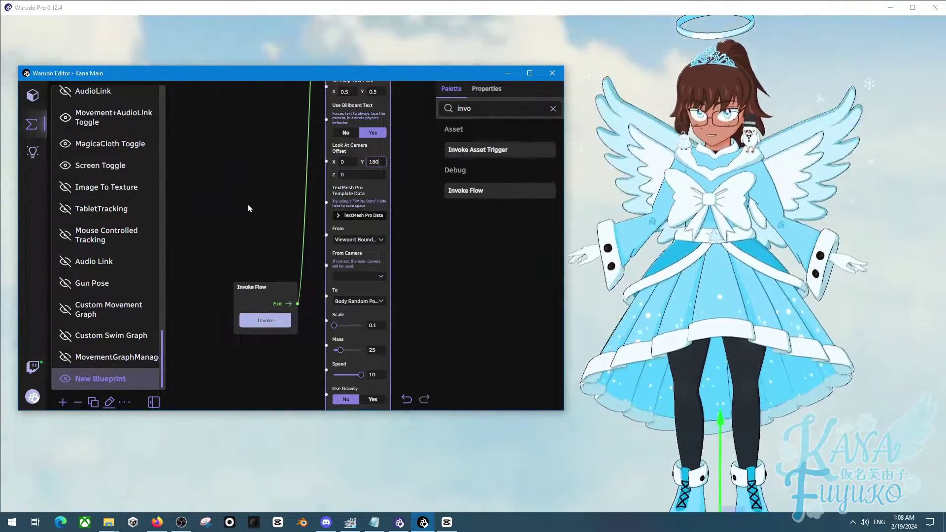
{"action": "left_click", "coordinate": [248, 205]}
{"action": "left_click", "coordinate": [279, 321]}
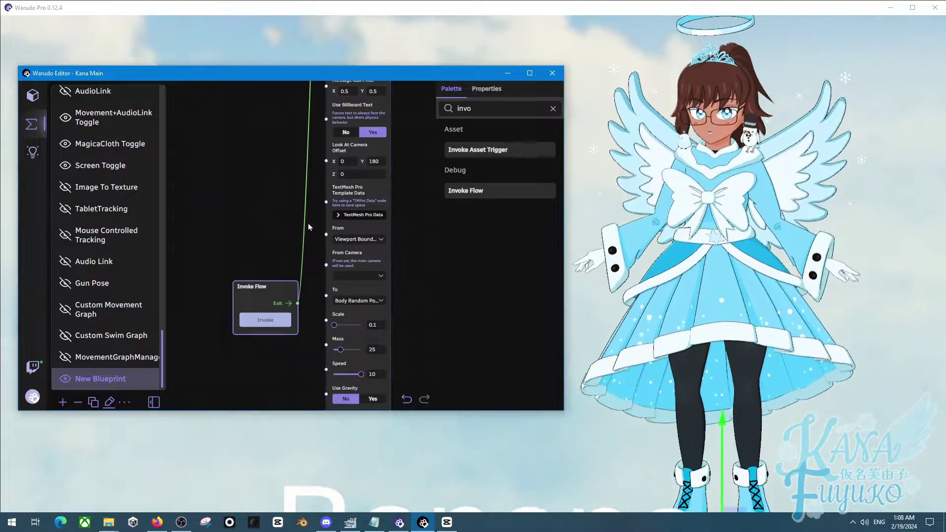
- Set the throw's From option to Above Character Head, invoke the flow, and watch it in the main Warudo window before returning to the editor
{"action": "scroll", "coordinate": [298, 215], "scroll_direction": "up", "scroll_amount": 1}
{"action": "left_click", "coordinate": [287, 211]}
{"action": "left_click", "coordinate": [358, 240]}
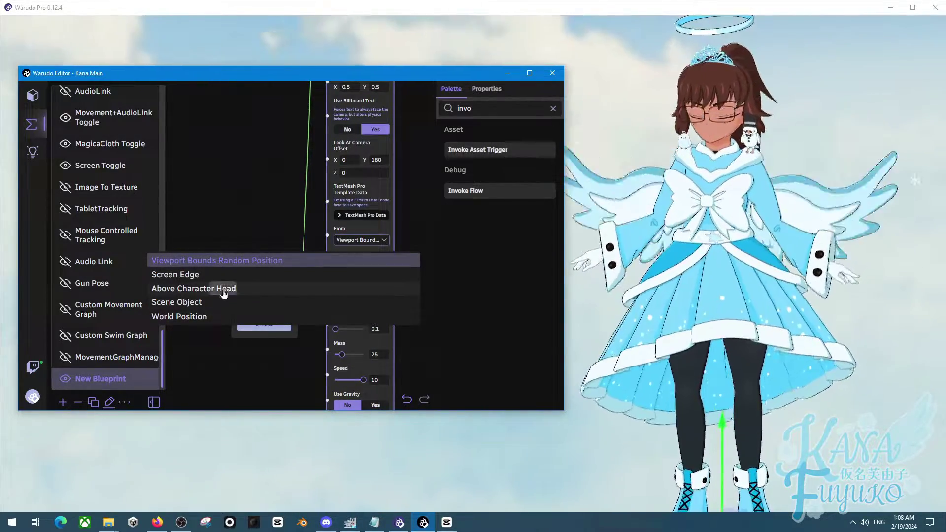
{"action": "left_click", "coordinate": [224, 291]}
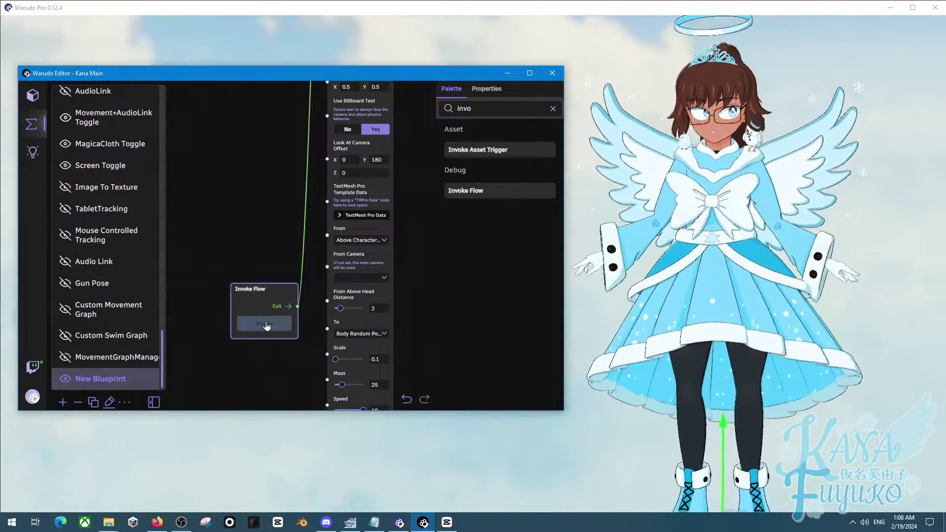
{"action": "left_click", "coordinate": [266, 325]}
{"action": "left_click", "coordinate": [655, 235]}
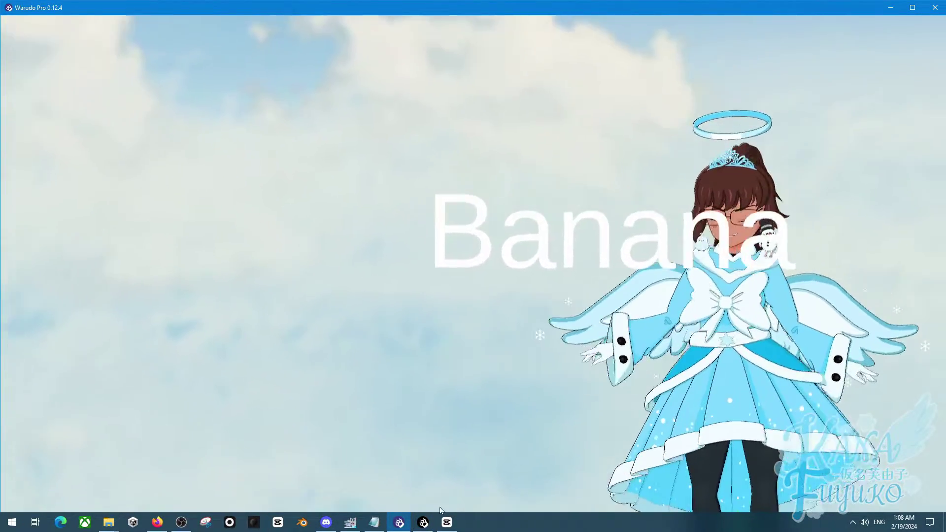
{"action": "left_click", "coordinate": [423, 522]}
- Look over the Throw Text at Character node's distance, target, mass, gravity, torque and alive time settings
{"action": "left_click_drag", "start_coordinate": [292, 243], "coordinate": [287, 220]}
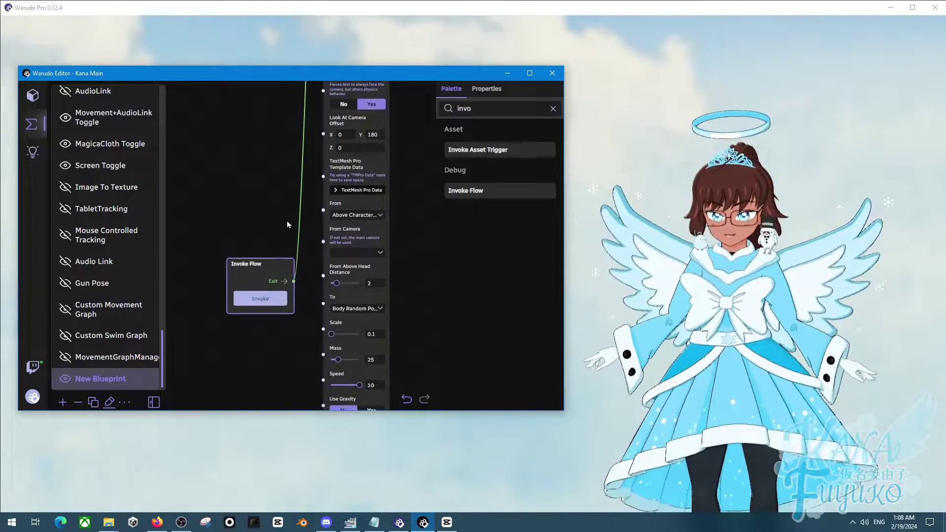
{"action": "scroll", "coordinate": [302, 334], "scroll_direction": "down", "scroll_amount": 1}
{"action": "left_click_drag", "start_coordinate": [303, 334], "coordinate": [285, 235]}
{"action": "scroll", "coordinate": [285, 284], "scroll_direction": "up", "scroll_amount": 1}
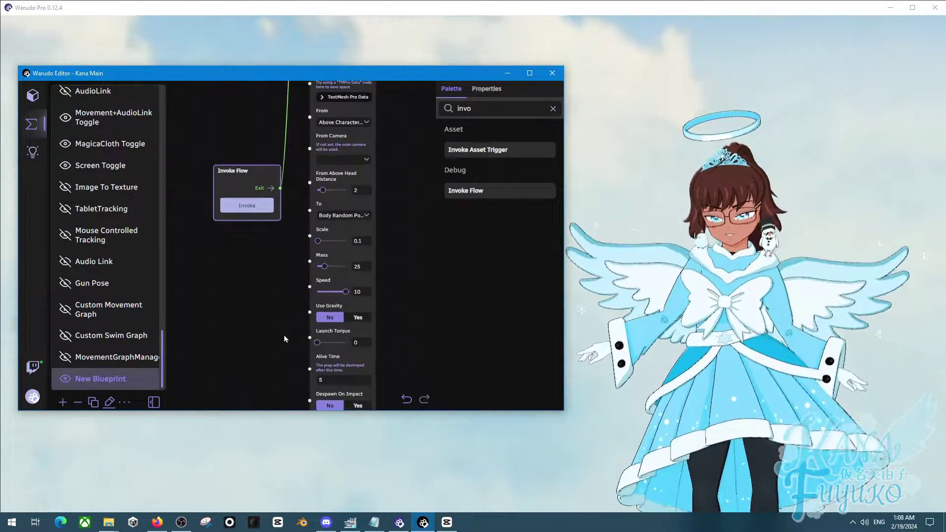
{"action": "left_click_drag", "start_coordinate": [284, 335], "coordinate": [297, 299]}
{"action": "scroll", "coordinate": [286, 228], "scroll_direction": "down", "scroll_amount": 3}
{"action": "left_click_drag", "start_coordinate": [286, 228], "coordinate": [245, 349]}
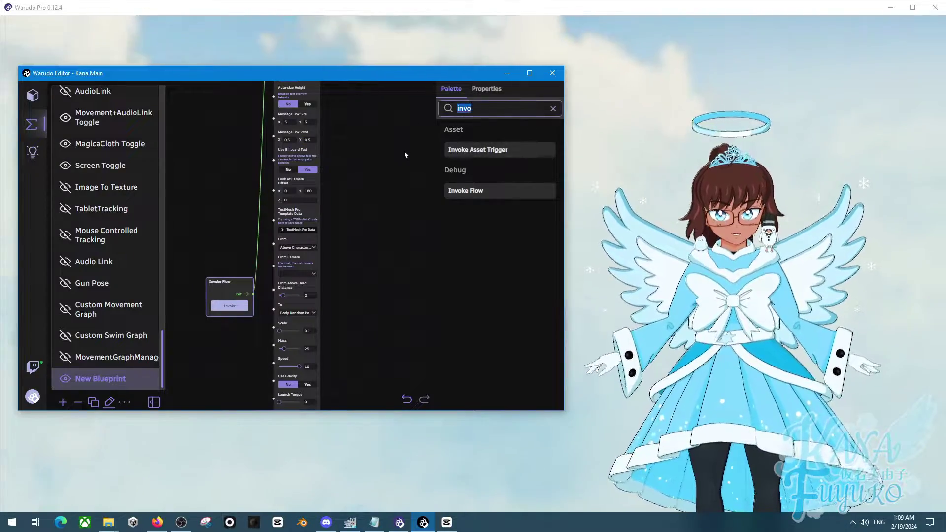
- Add a Throw Prop At Character node beside the Throw Text at Character node for comparison, and delete it
{"action": "type", "text": "throw"}
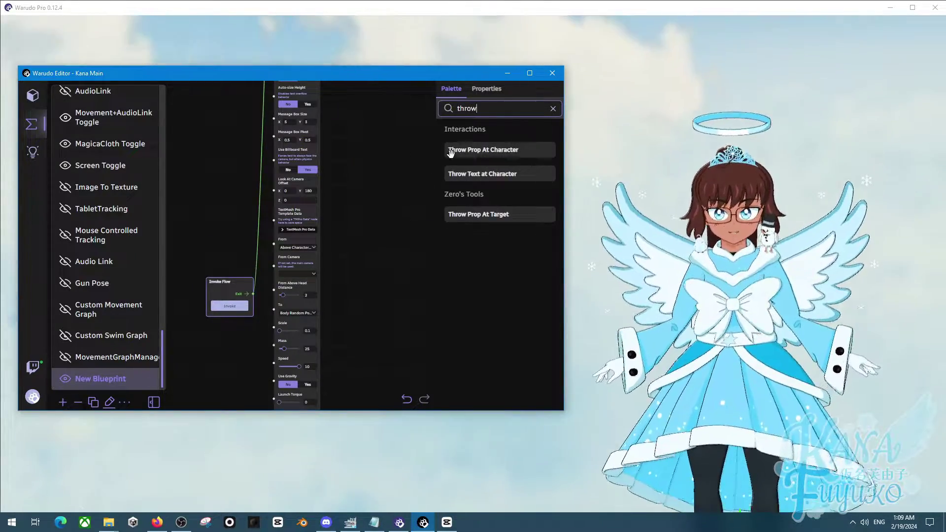
{"action": "left_click_drag", "start_coordinate": [450, 153], "coordinate": [334, 197]}
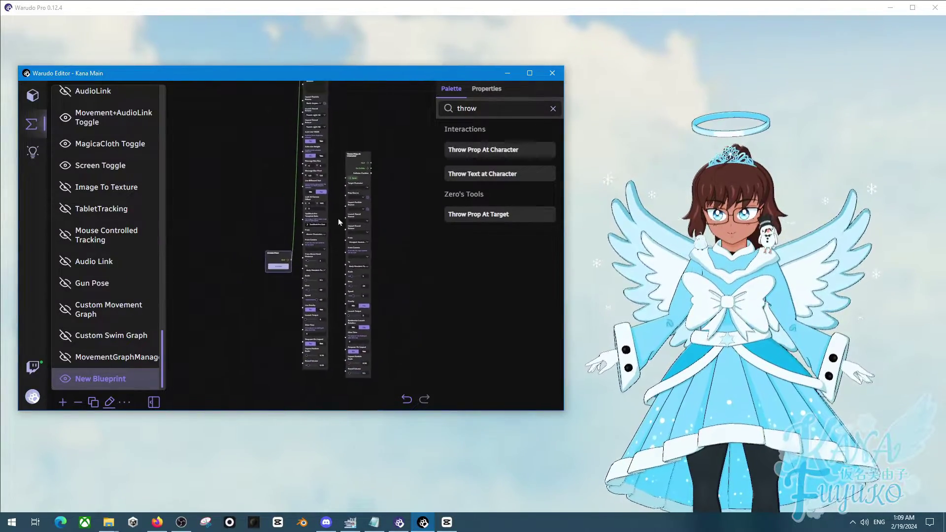
{"action": "left_click_drag", "start_coordinate": [346, 157], "coordinate": [358, 136]}
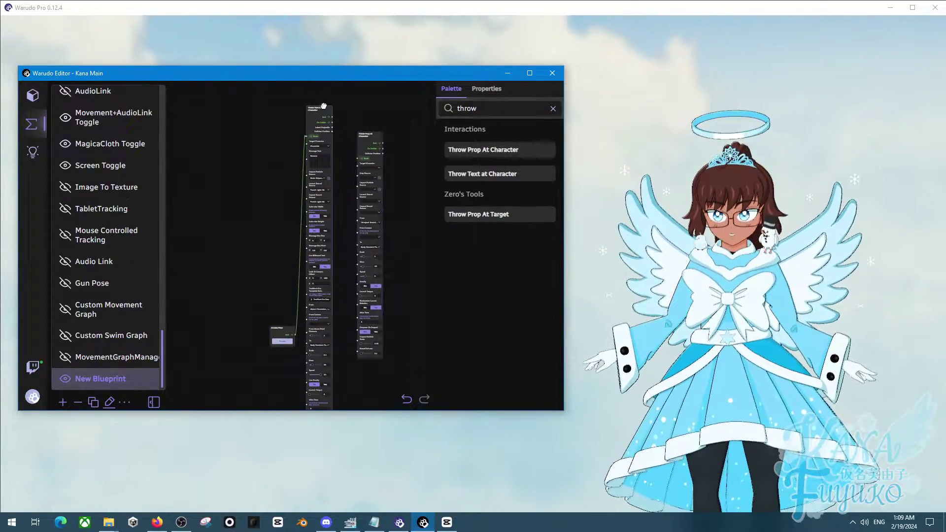
{"action": "left_click_drag", "start_coordinate": [323, 106], "coordinate": [325, 107]}
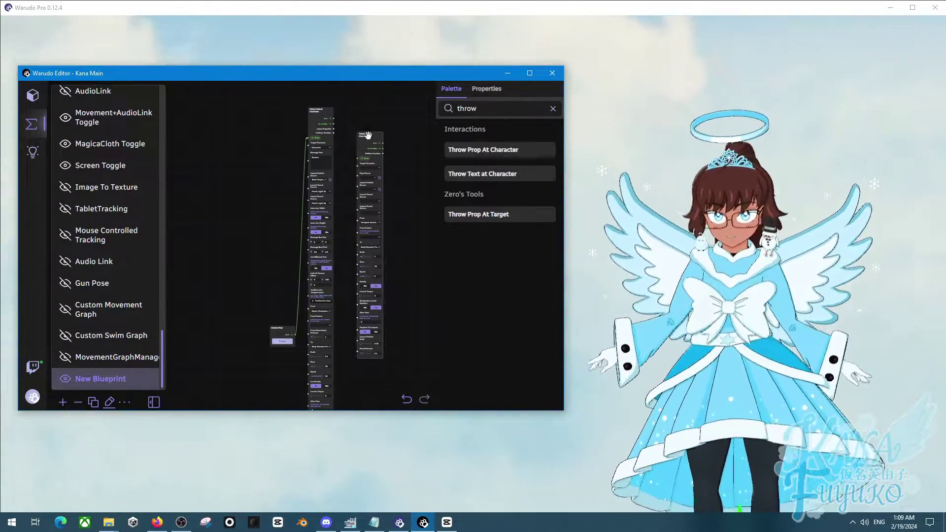
{"action": "left_click_drag", "start_coordinate": [368, 135], "coordinate": [368, 148]}
{"action": "key", "text": "Delete"}
- Look over the Throw Text at Character node's message, auto-size, message box, billboard and launch settings
{"action": "scroll", "coordinate": [362, 153], "scroll_direction": "up", "scroll_amount": 4}
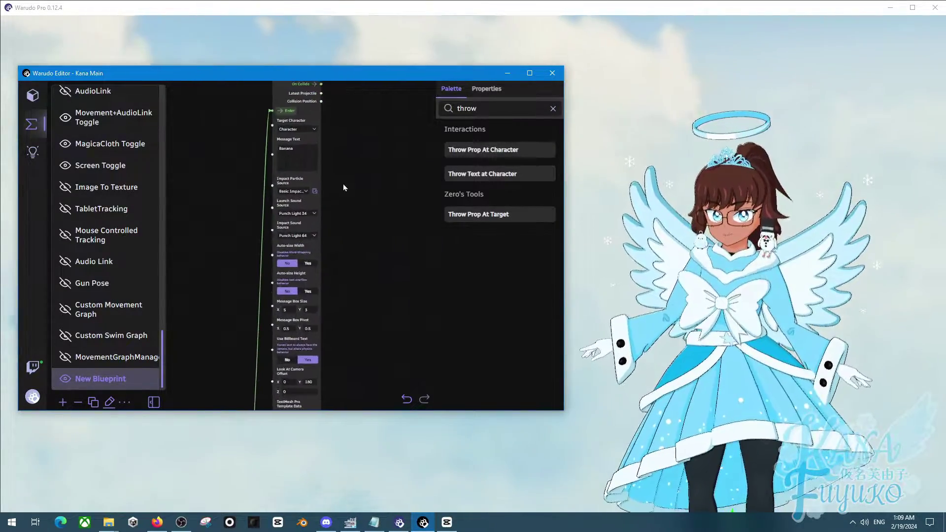
{"action": "left_click_drag", "start_coordinate": [344, 184], "coordinate": [373, 179]}
{"action": "scroll", "coordinate": [370, 185], "scroll_direction": "up", "scroll_amount": 2}
{"action": "left_click_drag", "start_coordinate": [357, 294], "coordinate": [385, 193]}
{"action": "left_click_drag", "start_coordinate": [387, 263], "coordinate": [372, 206]}
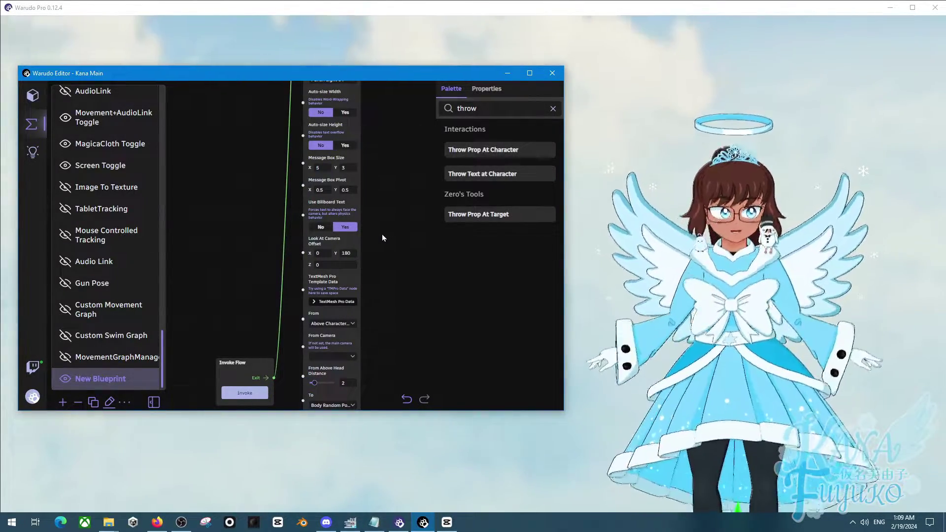
{"action": "left_click_drag", "start_coordinate": [384, 227], "coordinate": [385, 222]}
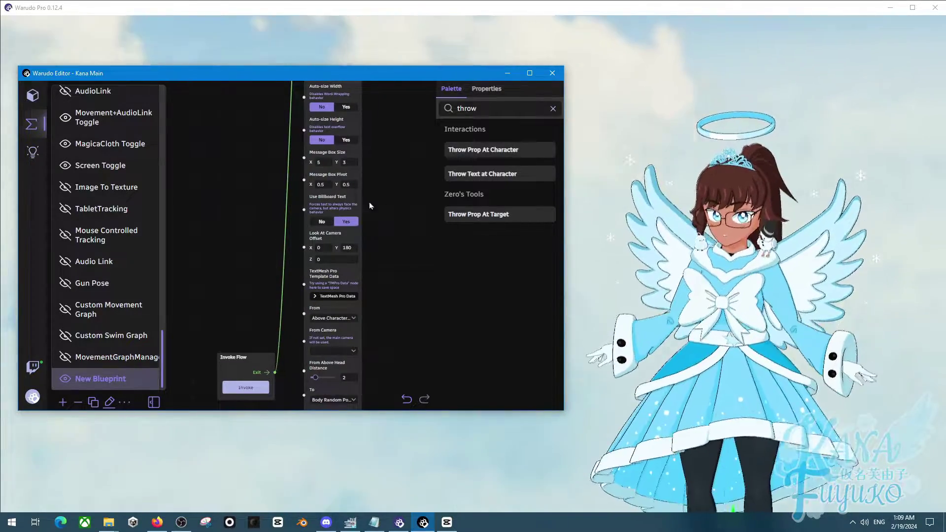
{"action": "scroll", "coordinate": [389, 330], "scroll_direction": "down", "scroll_amount": 5}
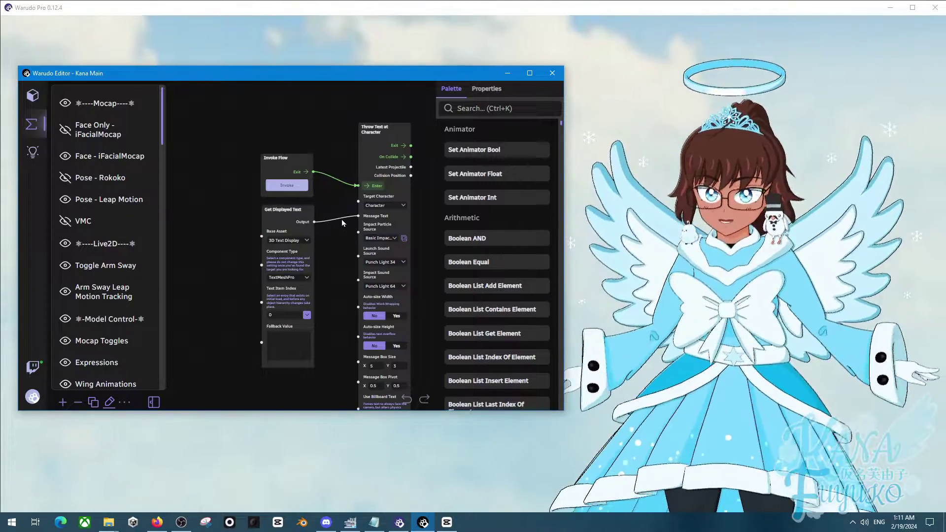
- Find the 3D Text Display in the asset list, check its text, and return to the blueprint
{"action": "scroll", "coordinate": [340, 220], "scroll_direction": "up", "scroll_amount": 3}
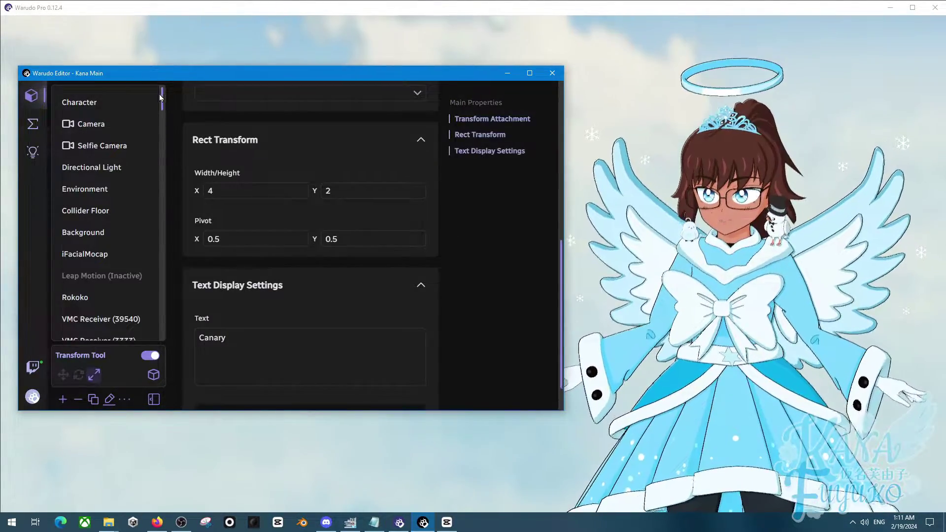
{"action": "left_click_drag", "start_coordinate": [161, 97], "coordinate": [163, 339]}
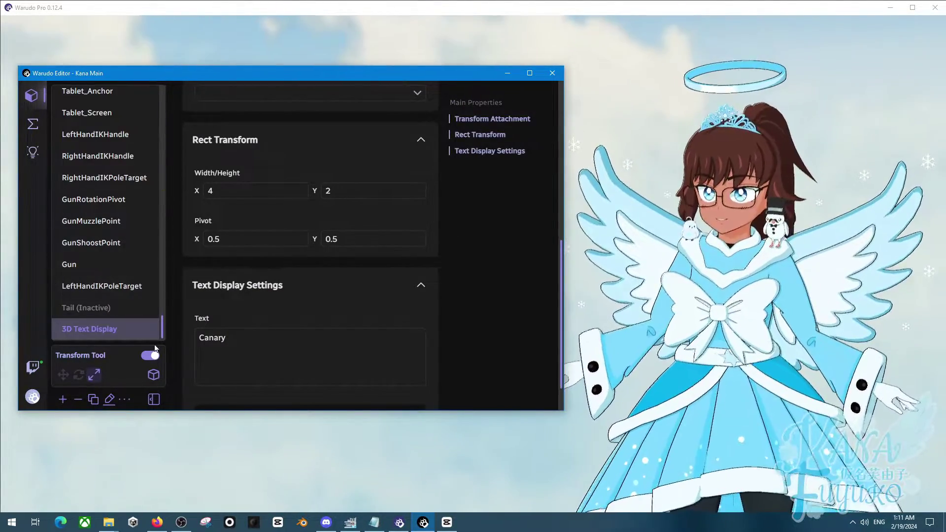
{"action": "left_click", "coordinate": [37, 126]}
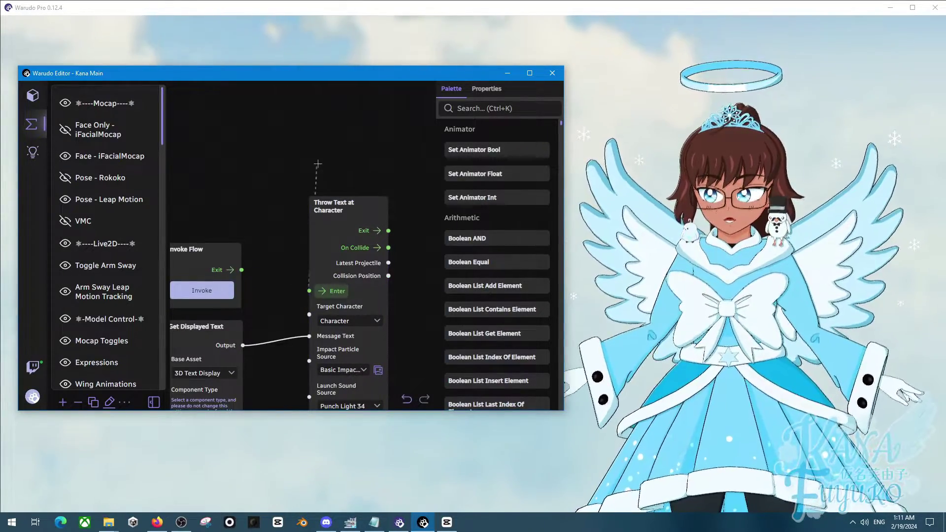
- Reconnect Invoke Flow's Exit to the Throw Text at Character node's Enter, and Get Displayed Text's Output to its Message Text
{"action": "left_click_drag", "start_coordinate": [250, 224], "coordinate": [344, 101]}
{"action": "scroll", "coordinate": [244, 229], "scroll_direction": "up", "scroll_amount": 1}
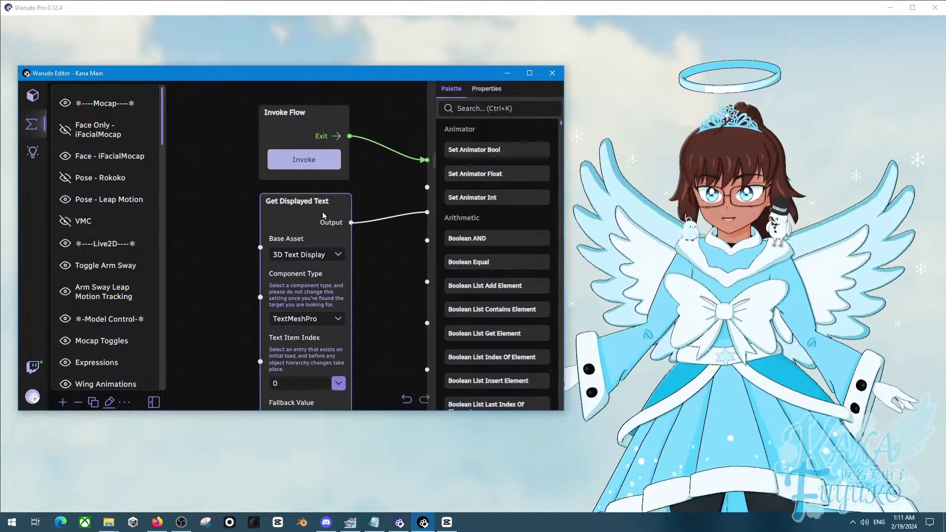
{"action": "type", "text": "get dis"}
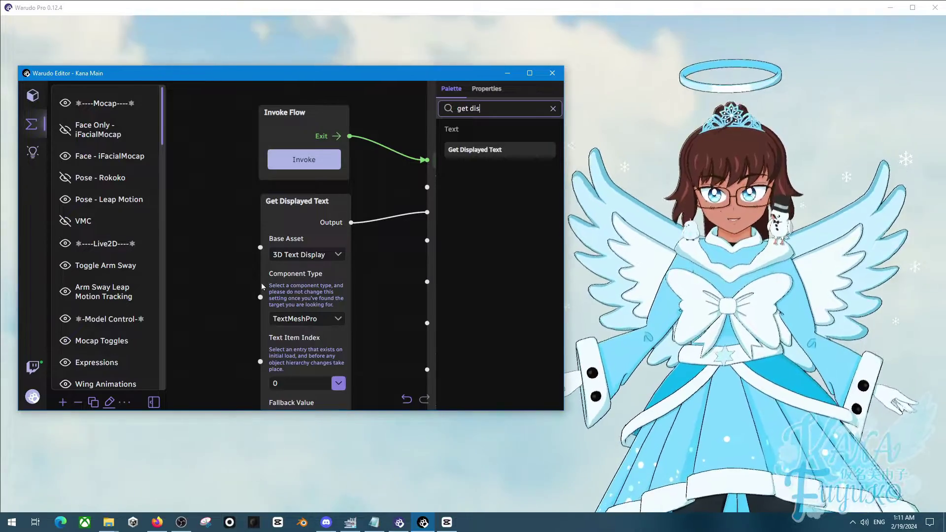
{"action": "left_click_drag", "start_coordinate": [368, 233], "coordinate": [261, 222]}
{"action": "left_click_drag", "start_coordinate": [320, 217], "coordinate": [341, 233]}
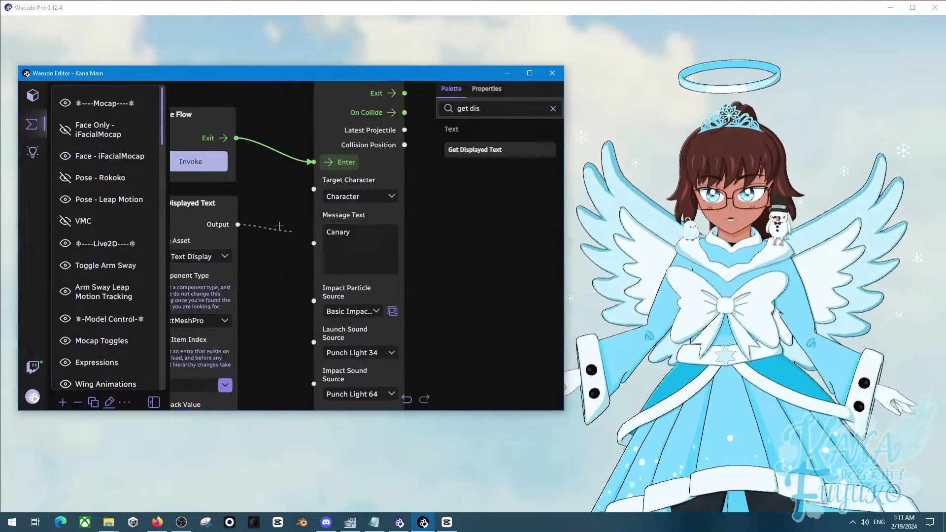
{"action": "left_click_drag", "start_coordinate": [278, 226], "coordinate": [313, 243]}
{"action": "left_click_drag", "start_coordinate": [257, 240], "coordinate": [365, 202]}
{"action": "scroll", "coordinate": [371, 209], "scroll_direction": "down", "scroll_amount": 1}
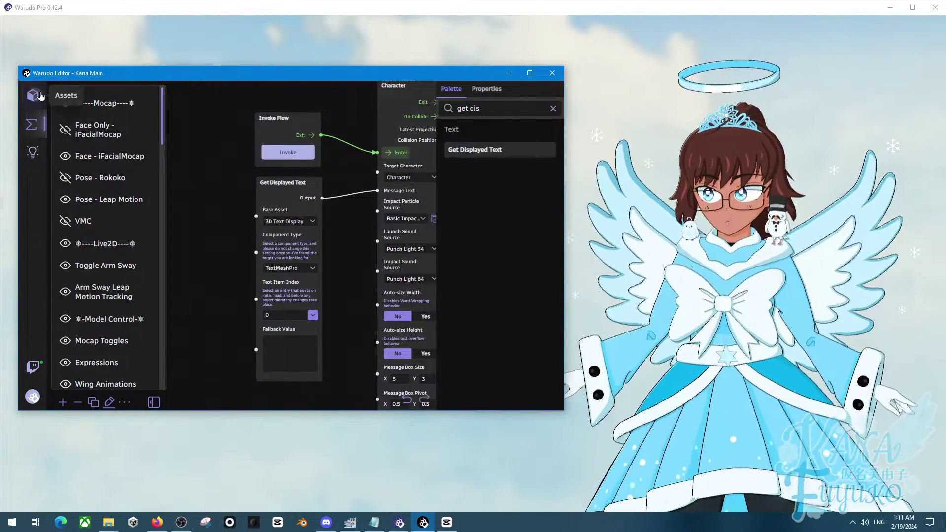
- Review the 3D Text Display asset's Rect Transform and Text Display Settings
{"action": "left_click", "coordinate": [32, 95]}
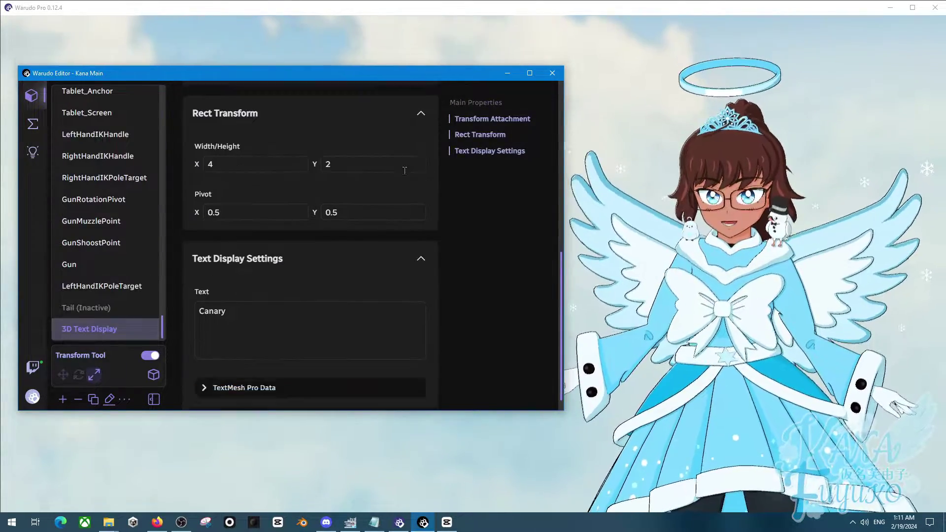
{"action": "scroll", "coordinate": [342, 294], "scroll_direction": "up", "scroll_amount": 4}
{"action": "scroll", "coordinate": [345, 200], "scroll_direction": "down", "scroll_amount": 4}
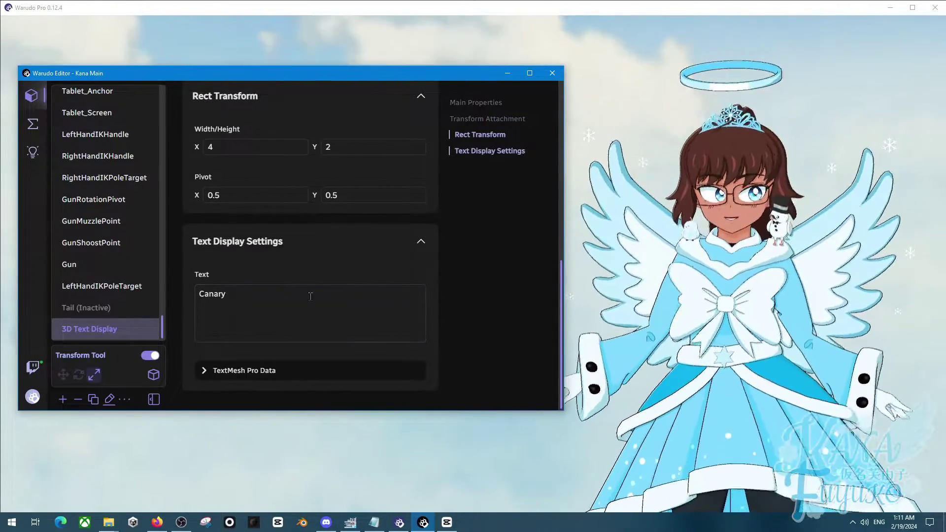
- In the blueprint, choose 3D Text Display as the Base Asset of the Get Displayed Text node
{"action": "left_click", "coordinate": [35, 135]}
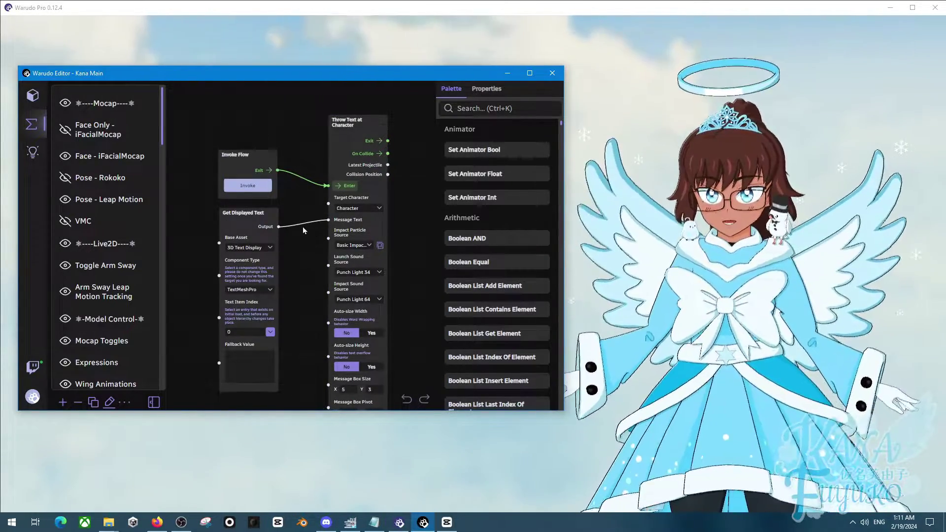
{"action": "scroll", "coordinate": [297, 251], "scroll_direction": "up", "scroll_amount": 3}
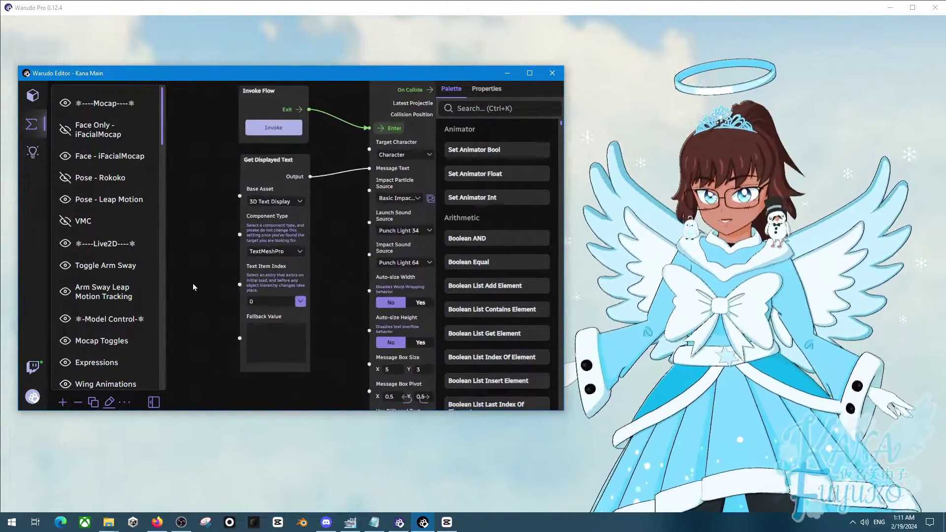
{"action": "left_click", "coordinate": [308, 183]}
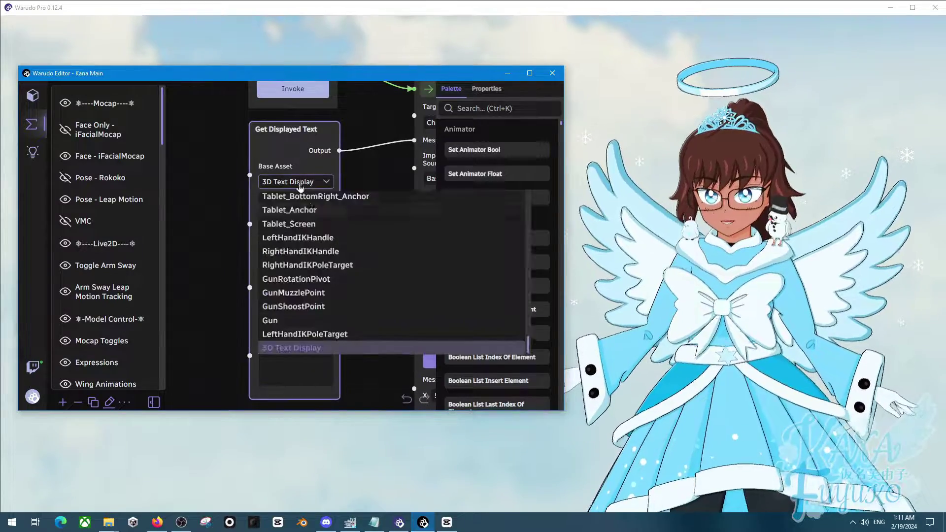
{"action": "left_click", "coordinate": [295, 351]}
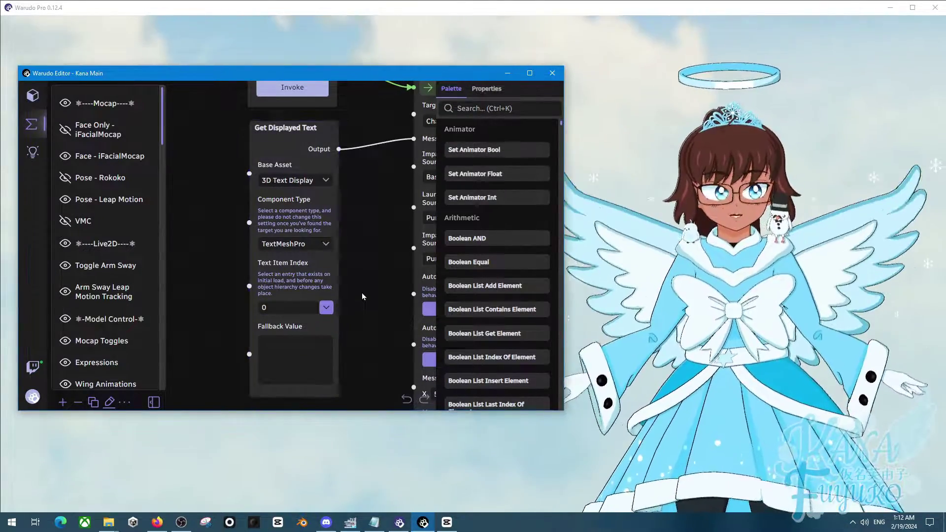
{"action": "scroll", "coordinate": [364, 273], "scroll_direction": "down", "scroll_amount": 1}
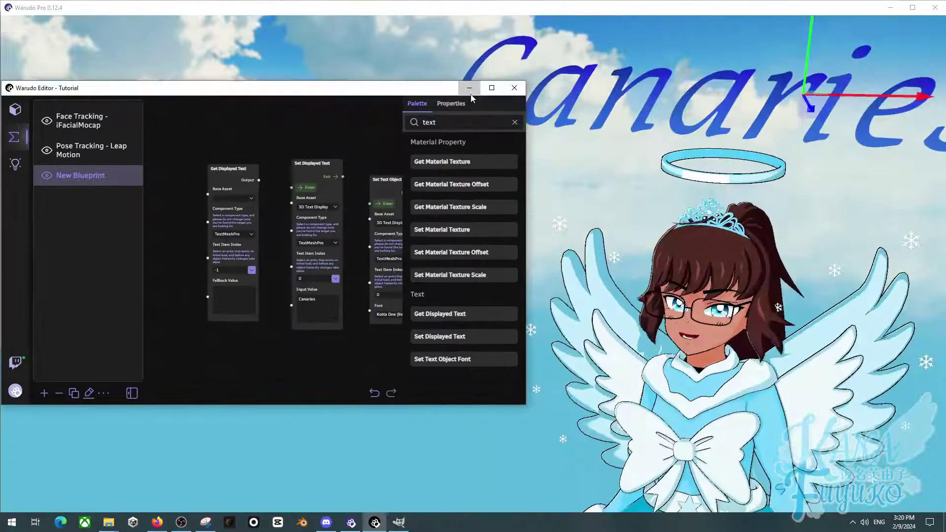